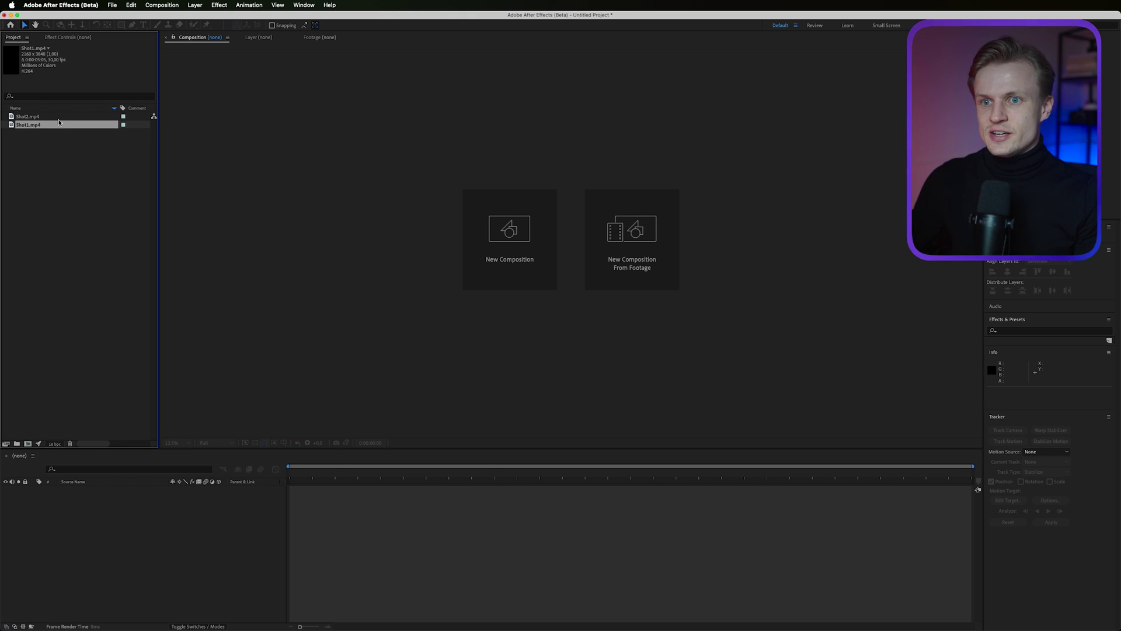
# Create a composition from Shot1.mp4 and move the current time to 0:00:15:15
pyautogui.click(46, 119)
pyautogui.click(40, 126)
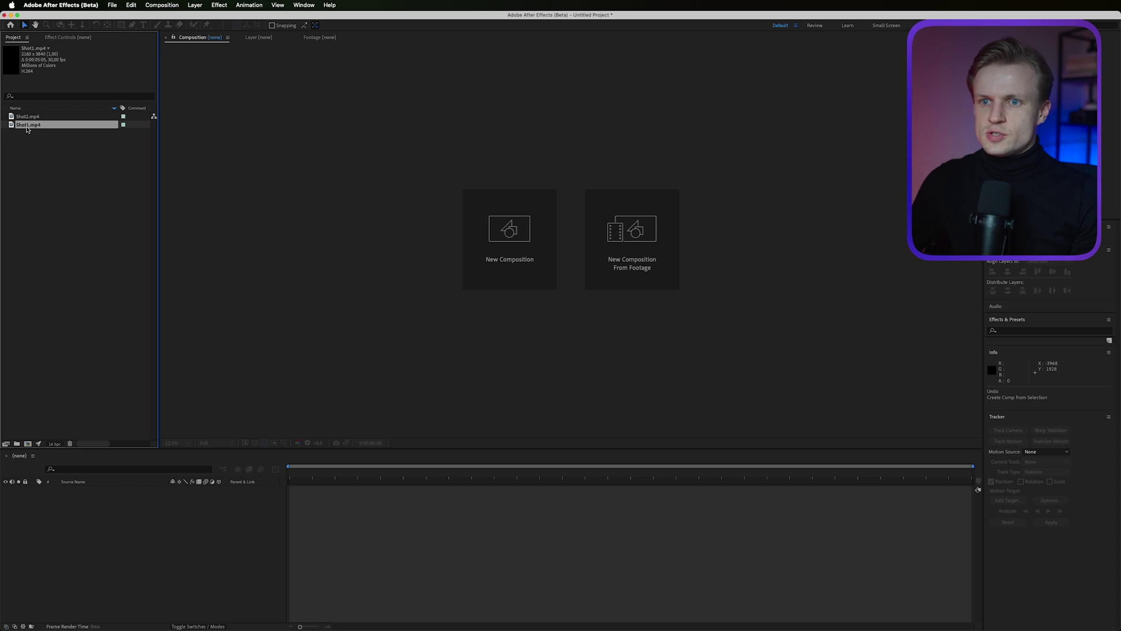
pyautogui.moveTo(24, 128); pyautogui.dragTo(28, 444)
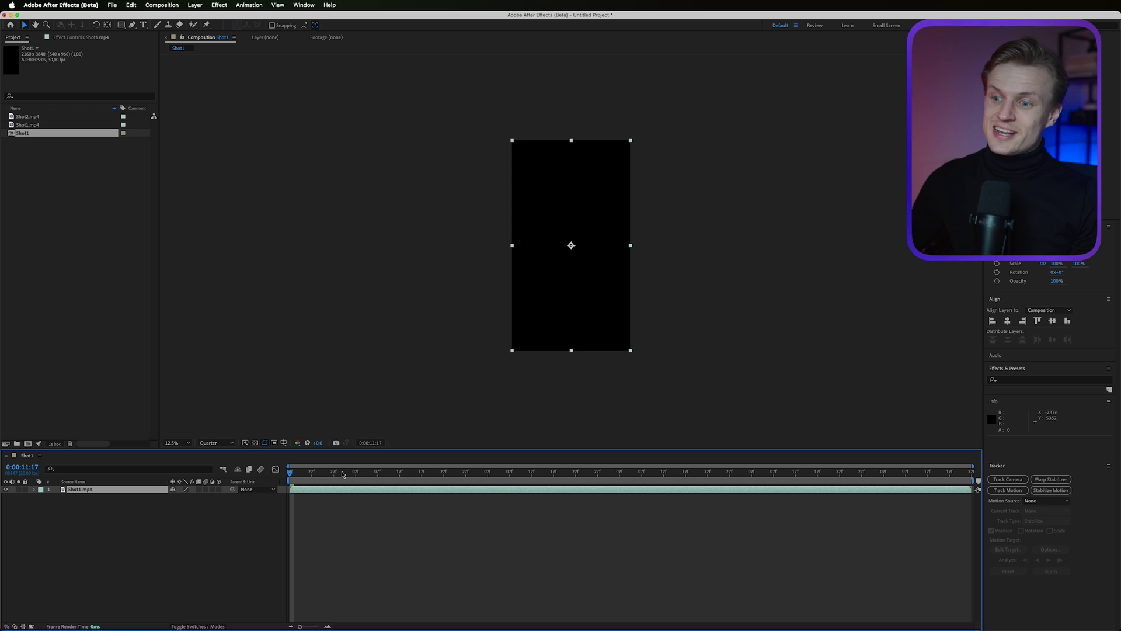
pyautogui.moveTo(340, 476); pyautogui.dragTo(809, 472)
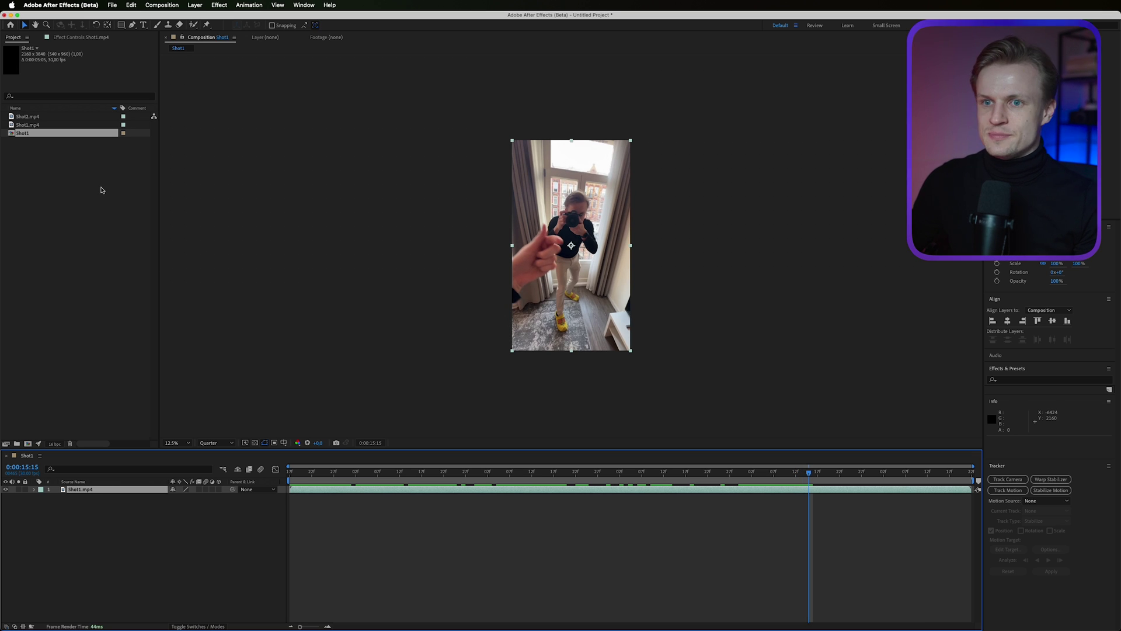
# Add Shot2.mp4 above the Shot1.mp4 layer and shift and trim it to start at 0:00:15:15
pyautogui.click(23, 117)
pyautogui.moveTo(23, 117); pyautogui.dragTo(94, 491)
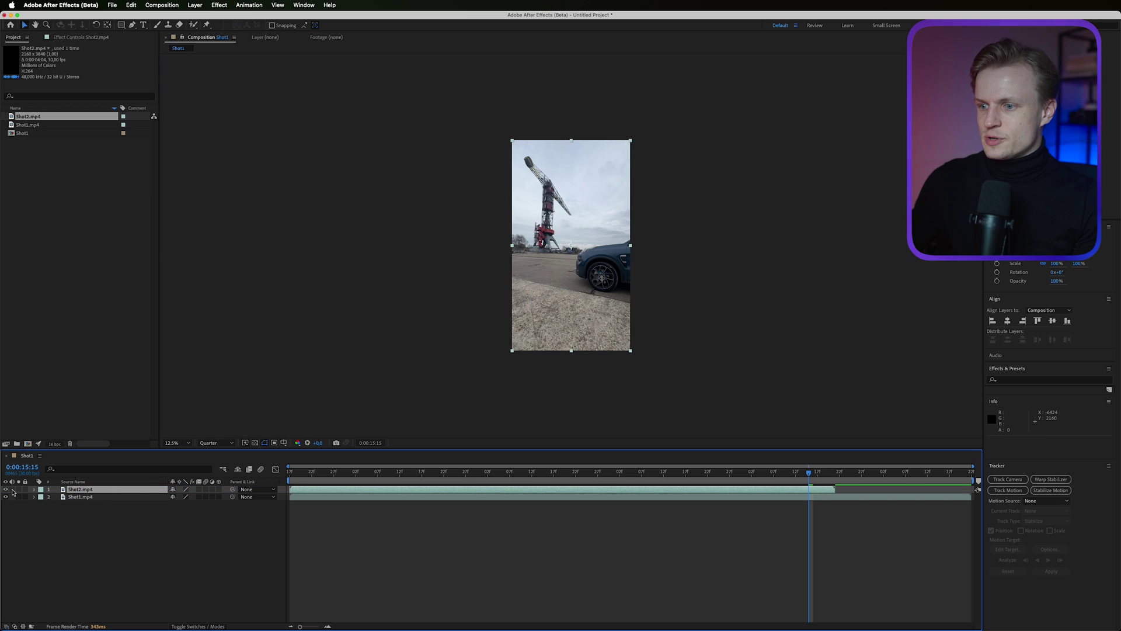
pyautogui.moveTo(402, 492); pyautogui.dragTo(916, 496)
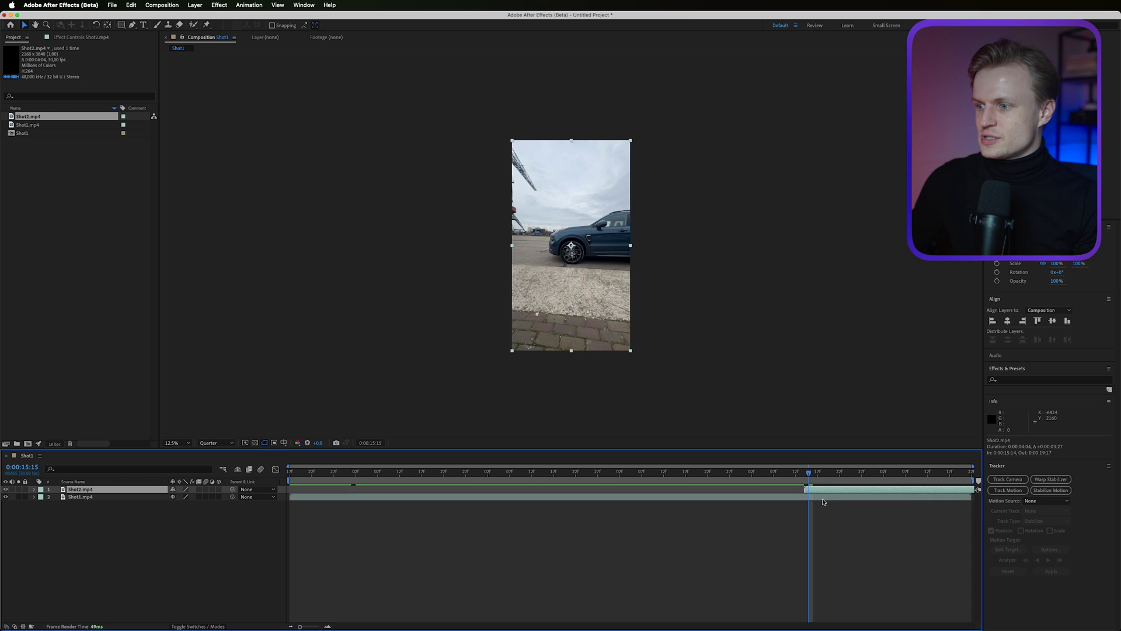
pyautogui.moveTo(808, 476); pyautogui.dragTo(807, 476)
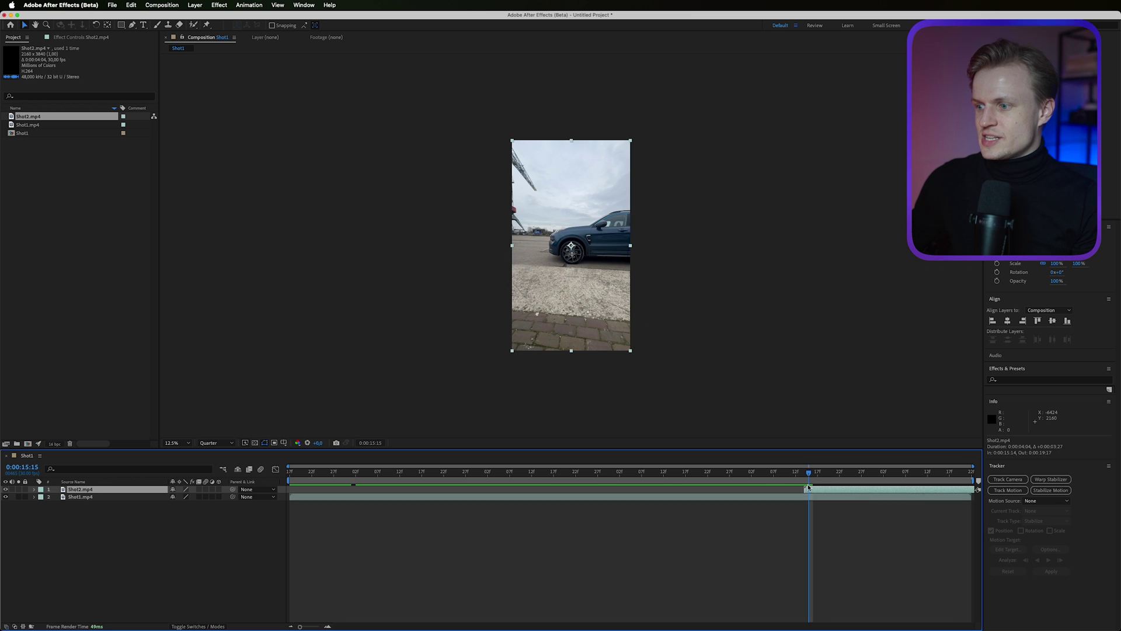
# Duplicate the Shot2.mp4 layer and draw an elliptical mask around the car's front wheel on the copy
pyautogui.press('.')
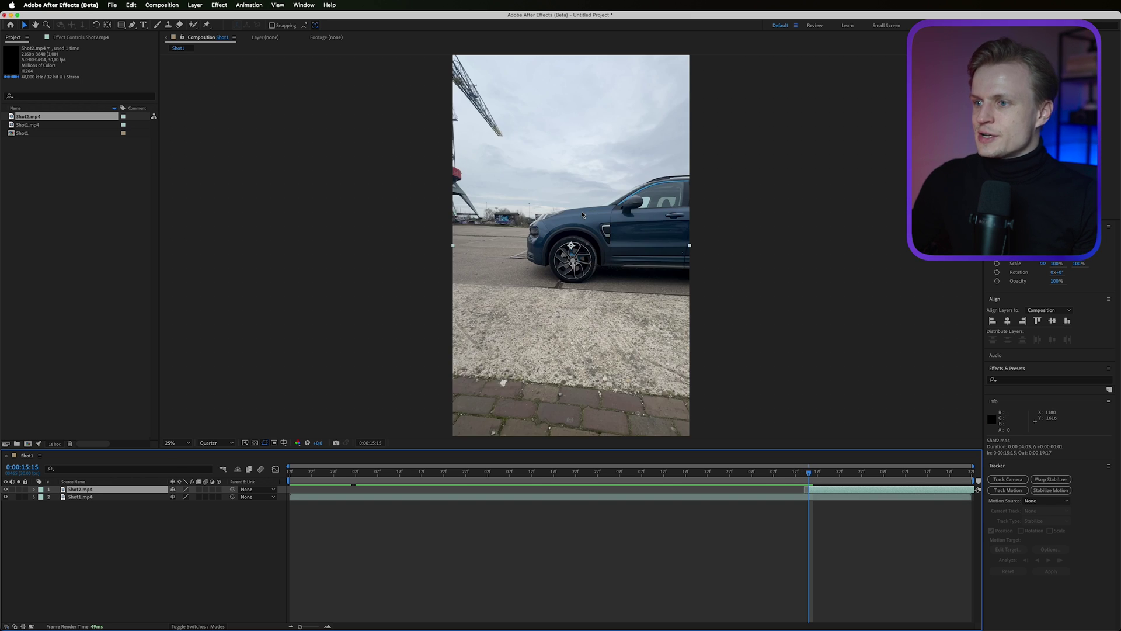
pyautogui.press('.')
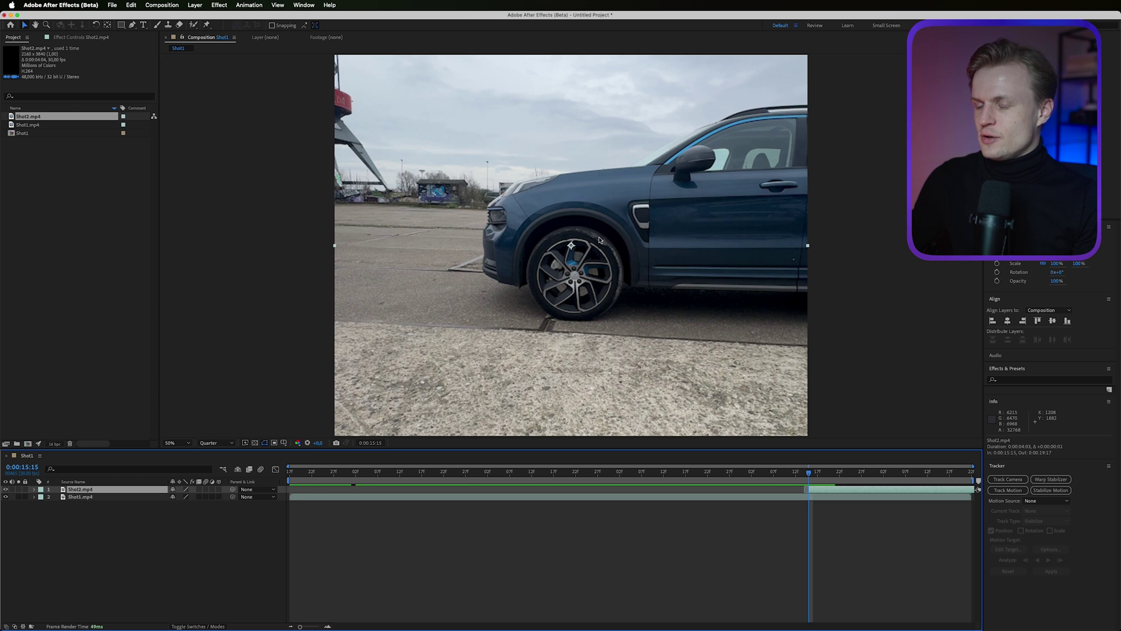
pyautogui.press('.')
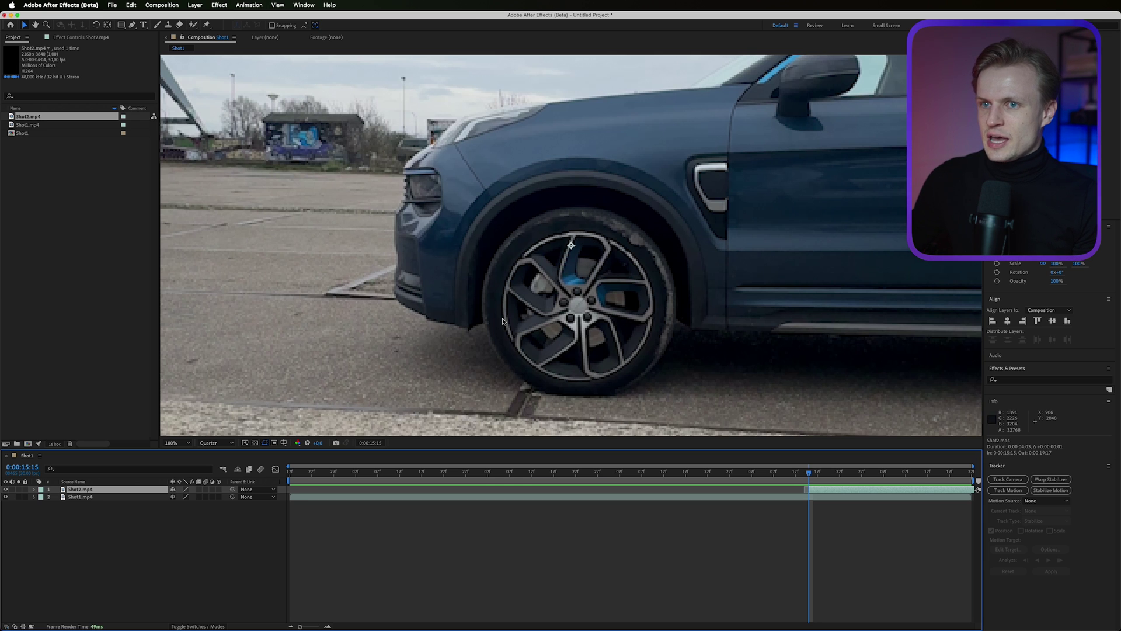
pyautogui.click(121, 24)
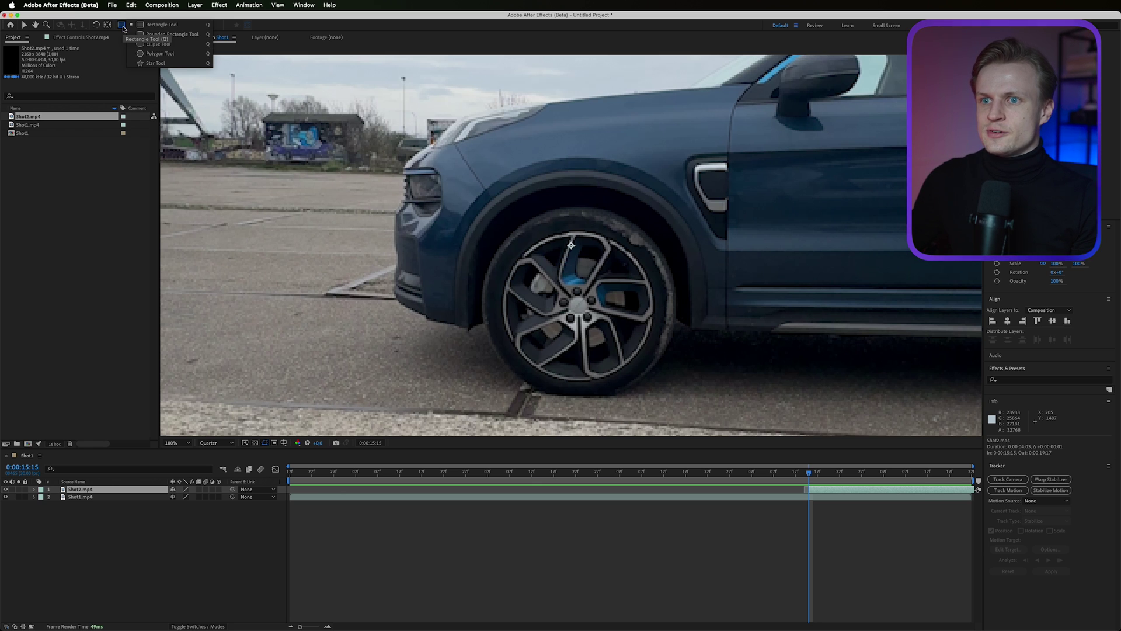
pyautogui.click(157, 44)
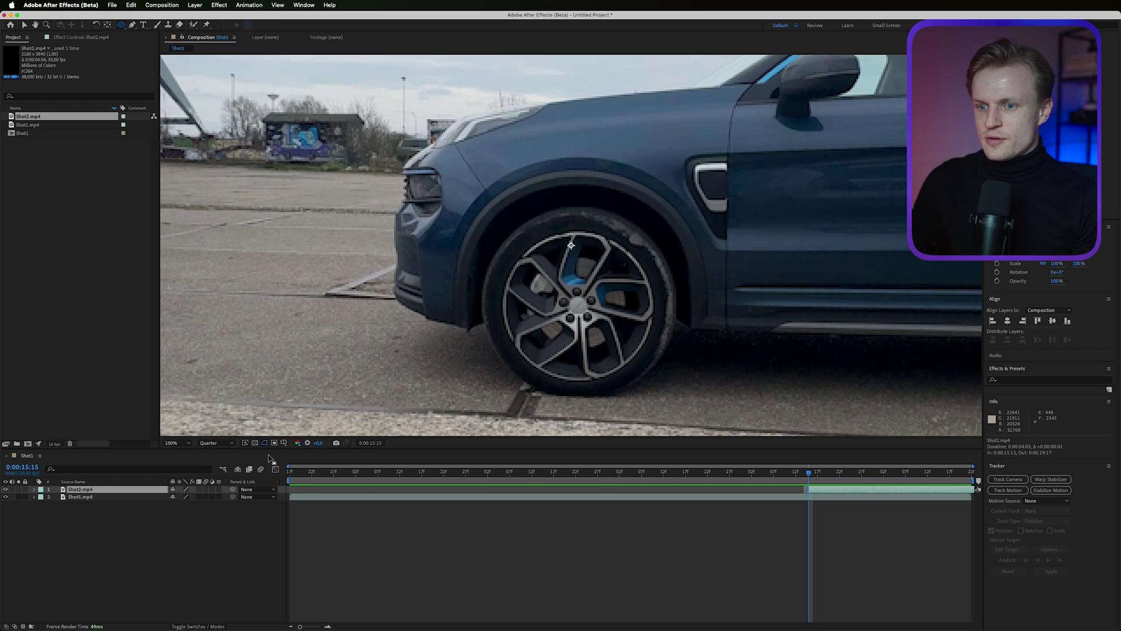
pyautogui.click(131, 494)
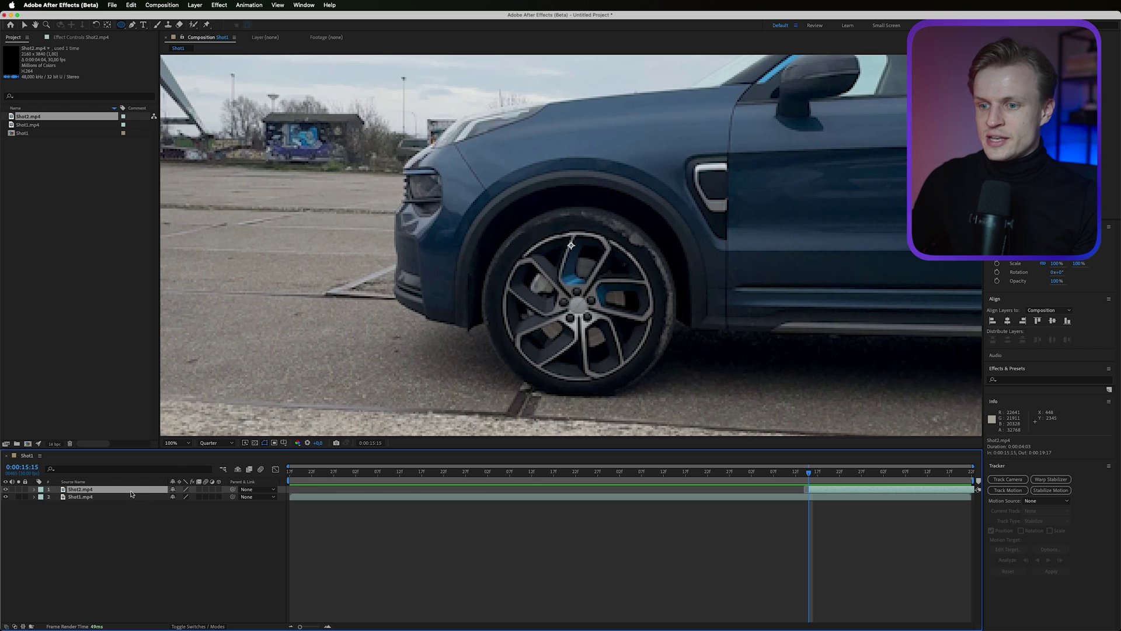
pyautogui.press('super+d')
pyautogui.moveTo(489, 197)
pyautogui.mouseDown()
pyautogui.moveTo(654, 375)
pyautogui.moveTo(688, 360)
pyautogui.moveTo(622, 344)
pyautogui.moveTo(617, 388)
pyautogui.moveTo(652, 388)
pyautogui.moveTo(733, 335)
pyautogui.moveTo(715, 339)
pyautogui.moveTo(684, 395)
pyautogui.moveTo(695, 380)
pyautogui.moveTo(654, 318)
pyautogui.moveTo(622, 354)
pyautogui.moveTo(668, 350)
pyautogui.moveTo(657, 333)
pyautogui.moveTo(684, 352)
pyautogui.moveTo(678, 399)
pyautogui.mouseUp()
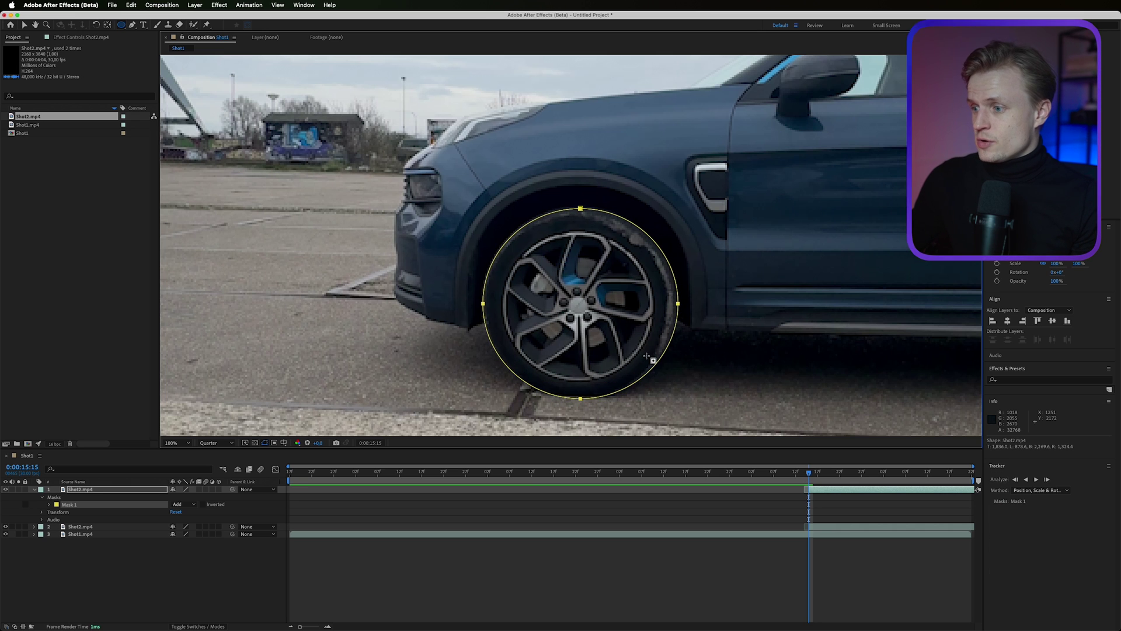
# Apply Freeze Frame to the masked wheel layer at 0:00:15:15
pyautogui.rightClick(820, 492)
pyautogui.moveTo(834, 409)
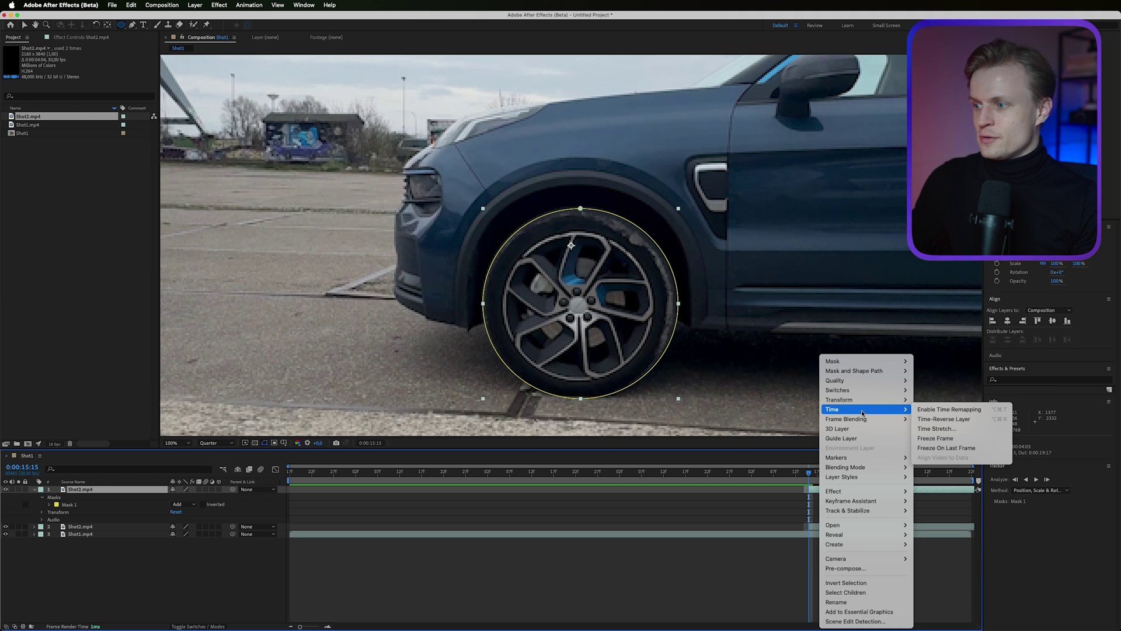
pyautogui.click(953, 440)
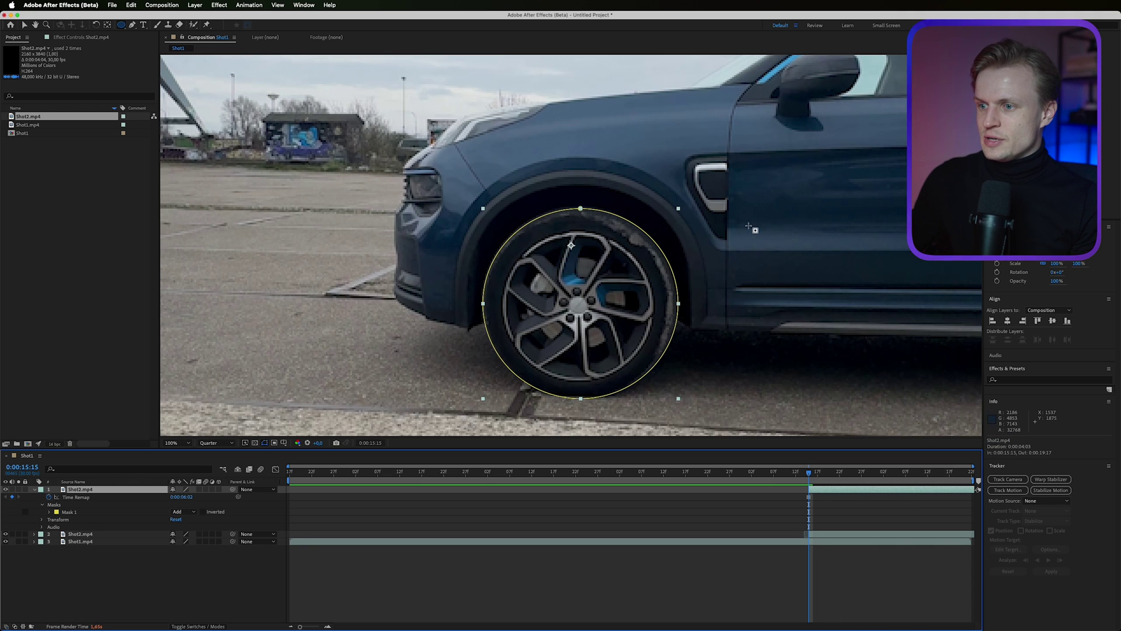
# Try rotating the masked wheel layer around its default anchor point and undo the rotation
pyautogui.press('.')
pyautogui.moveTo(626, 321); pyautogui.dragTo(609, 253)
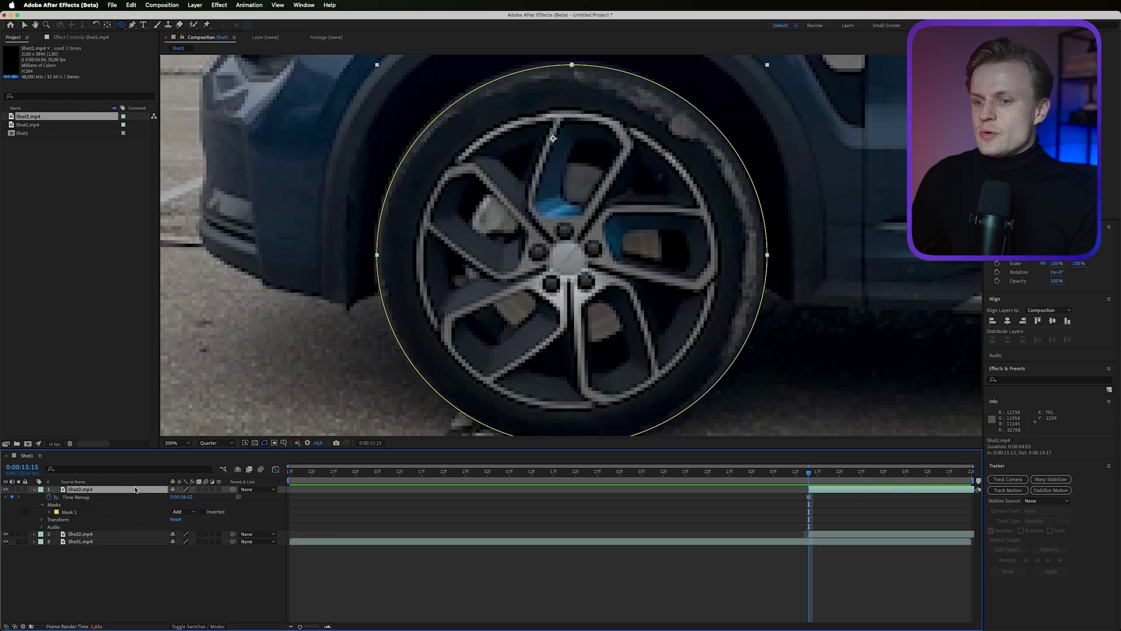
pyautogui.press('r')
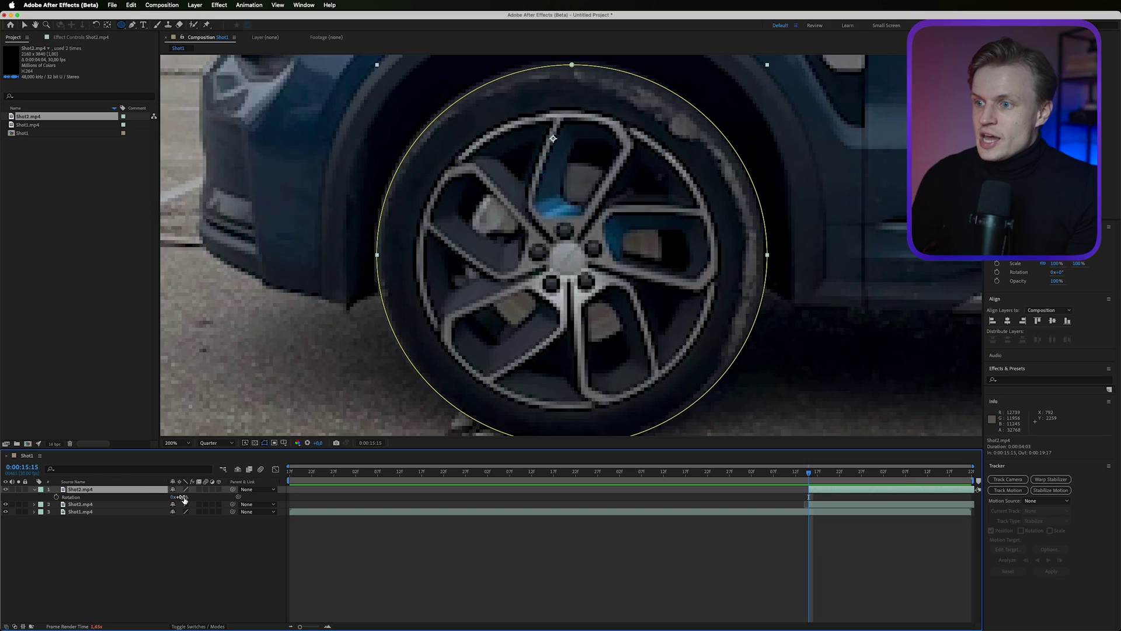
pyautogui.moveTo(183, 499); pyautogui.dragTo(250, 490)
pyautogui.press('super+z')
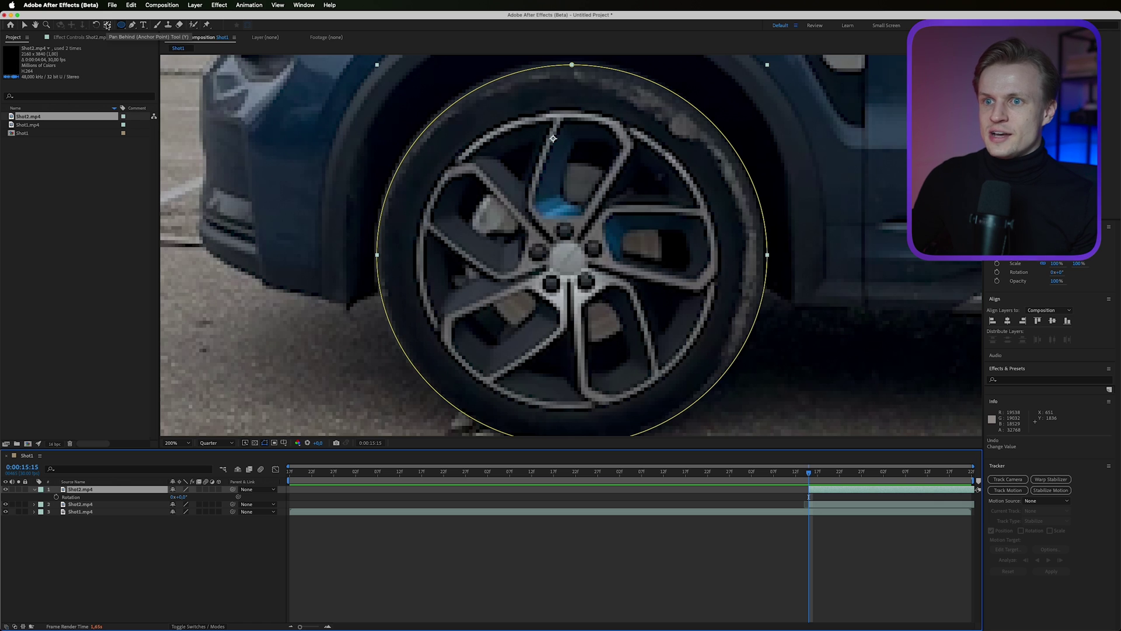
# Move the wheel layer's anchor point to the centre of the hub, testing the rotation to refine its placement
pyautogui.click(107, 25)
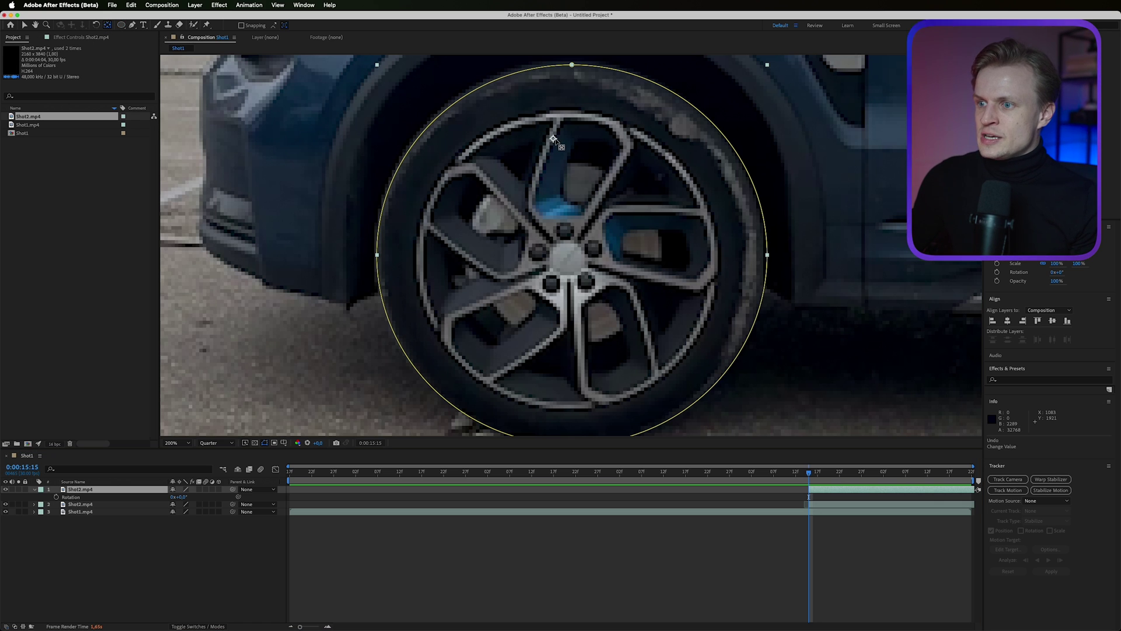
pyautogui.moveTo(553, 139); pyautogui.dragTo(569, 260)
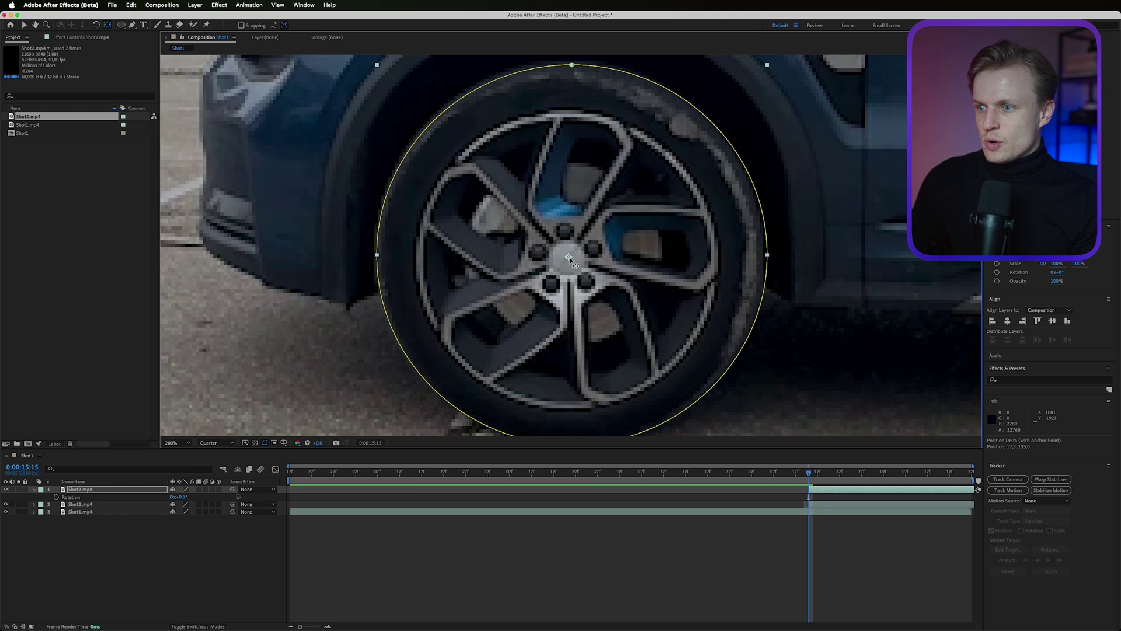
pyautogui.moveTo(570, 257); pyautogui.dragTo(569, 257)
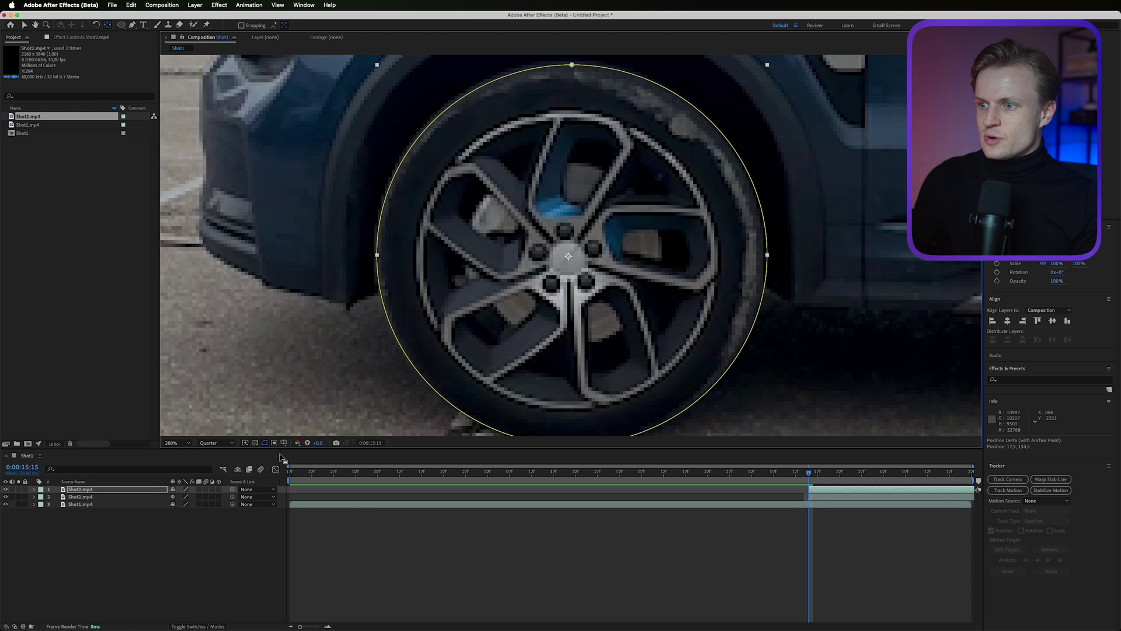
pyautogui.moveTo(183, 498); pyautogui.dragTo(417, 475)
pyautogui.press('super+z')
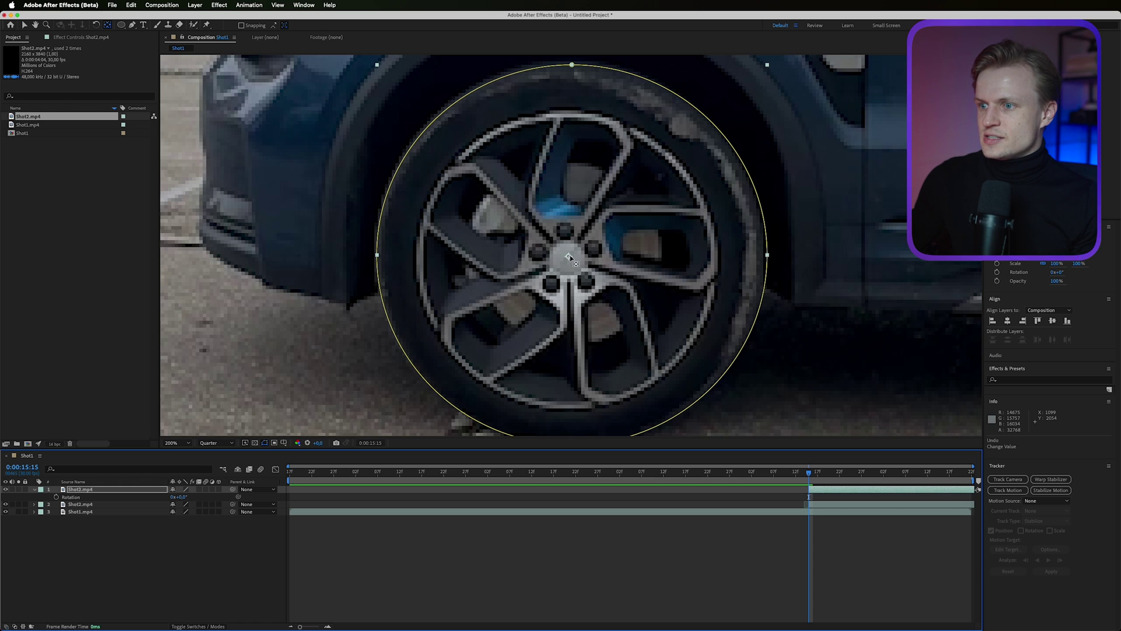
pyautogui.moveTo(569, 257); pyautogui.dragTo(568, 259)
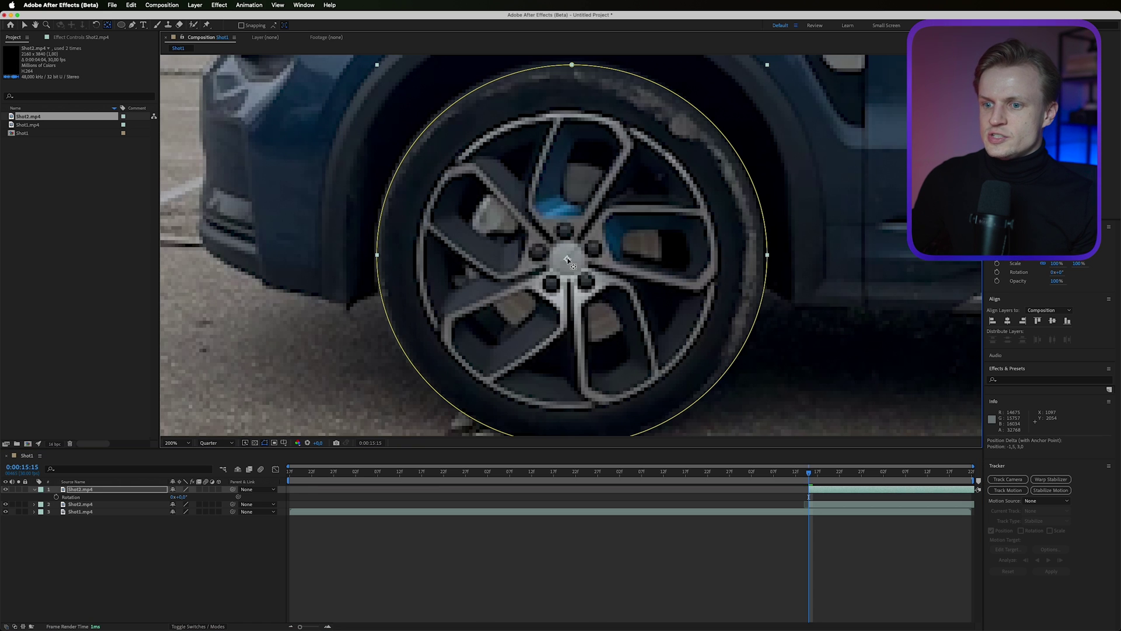
# Set the preview resolution to Full, test the wheel layer's rotation around the hub and undo the test
pyautogui.click(207, 442)
pyautogui.click(211, 463)
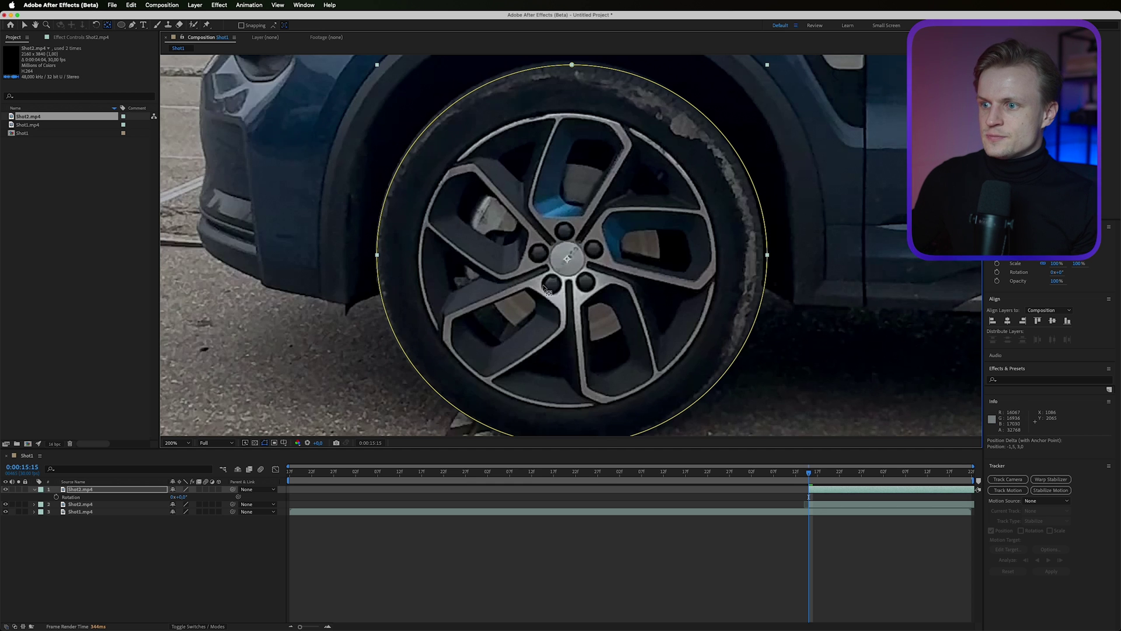
pyautogui.moveTo(545, 288); pyautogui.dragTo(431, 302)
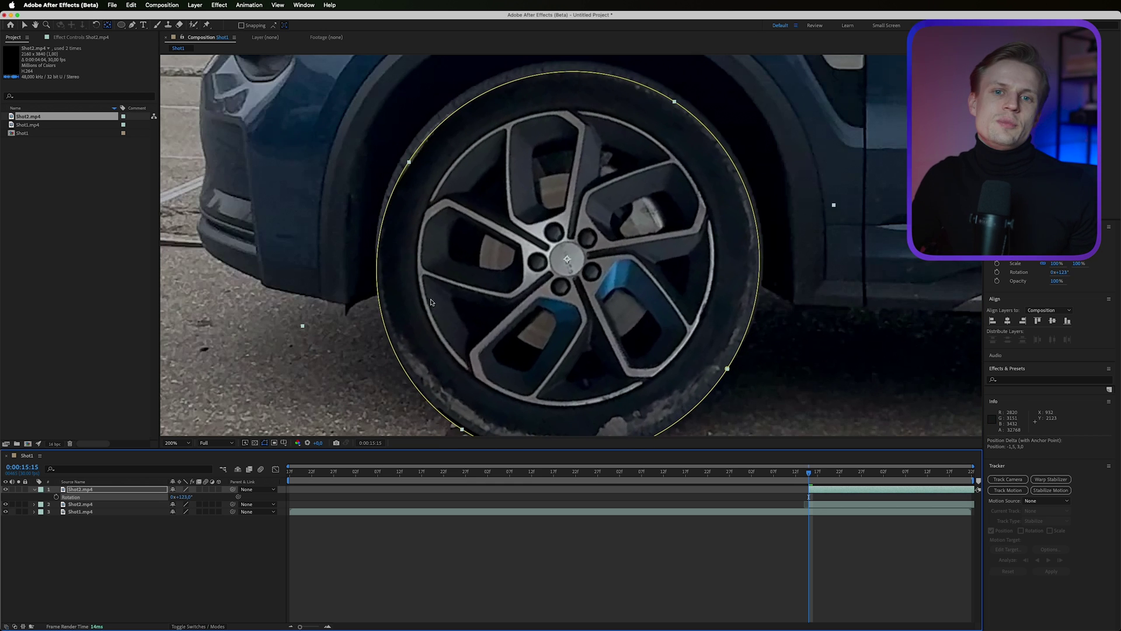
pyautogui.press('super+z')
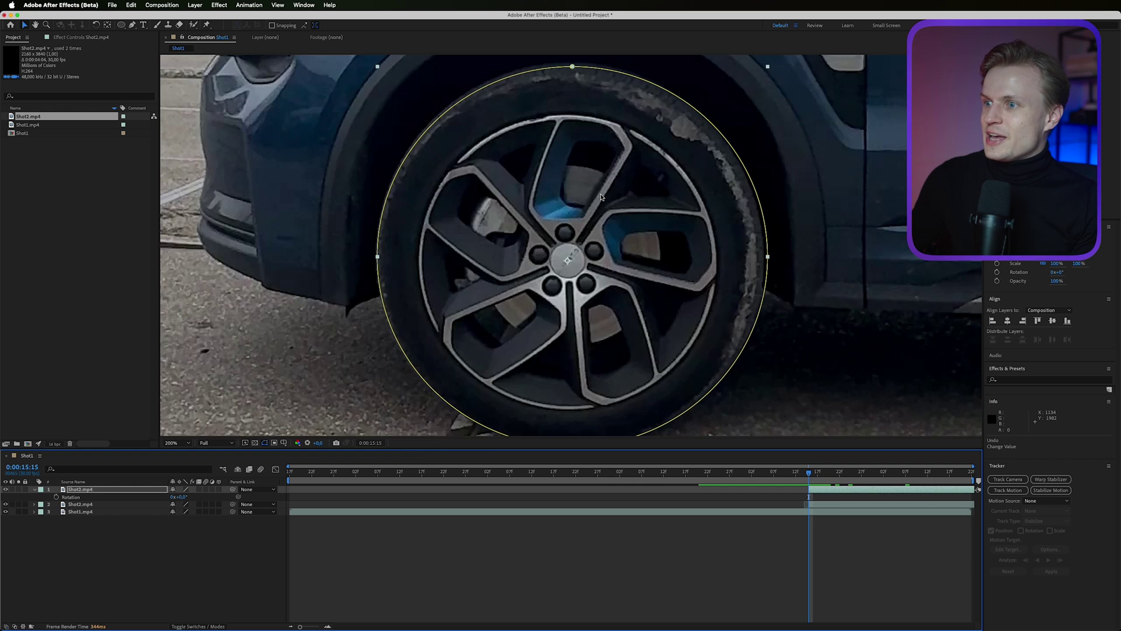
# Duplicate the masked wheel layer, renaming the lower copy Wheel and the upper copy Car
pyautogui.hotkey('shift', '/')
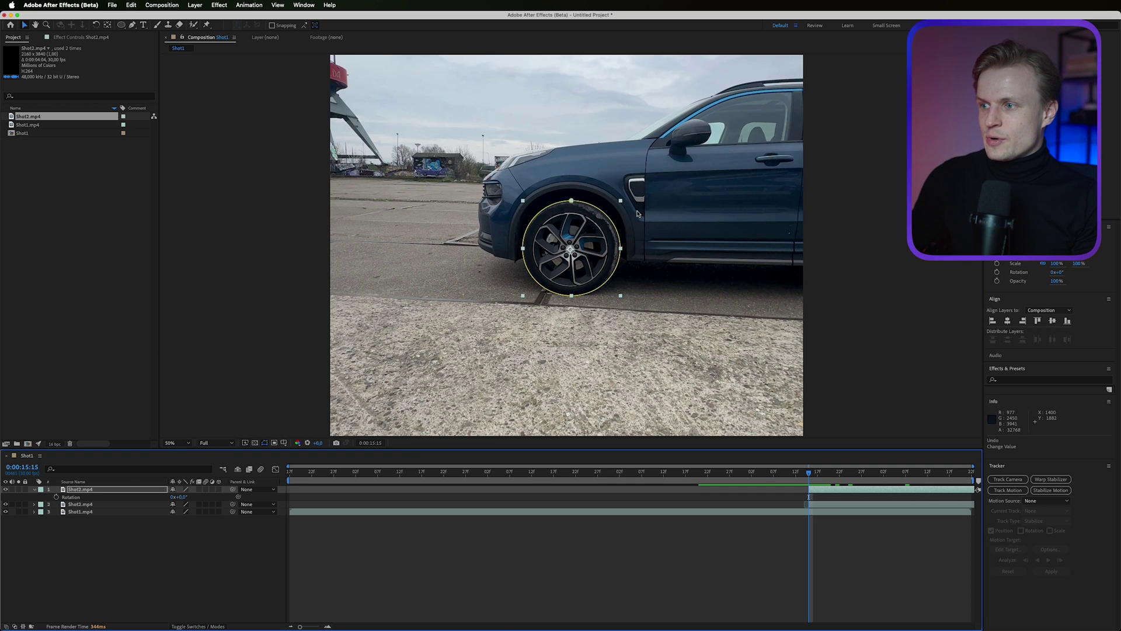
pyautogui.press('.')
pyautogui.press('space')
pyautogui.moveTo(586, 209); pyautogui.dragTo(502, 340)
pyautogui.press(',')
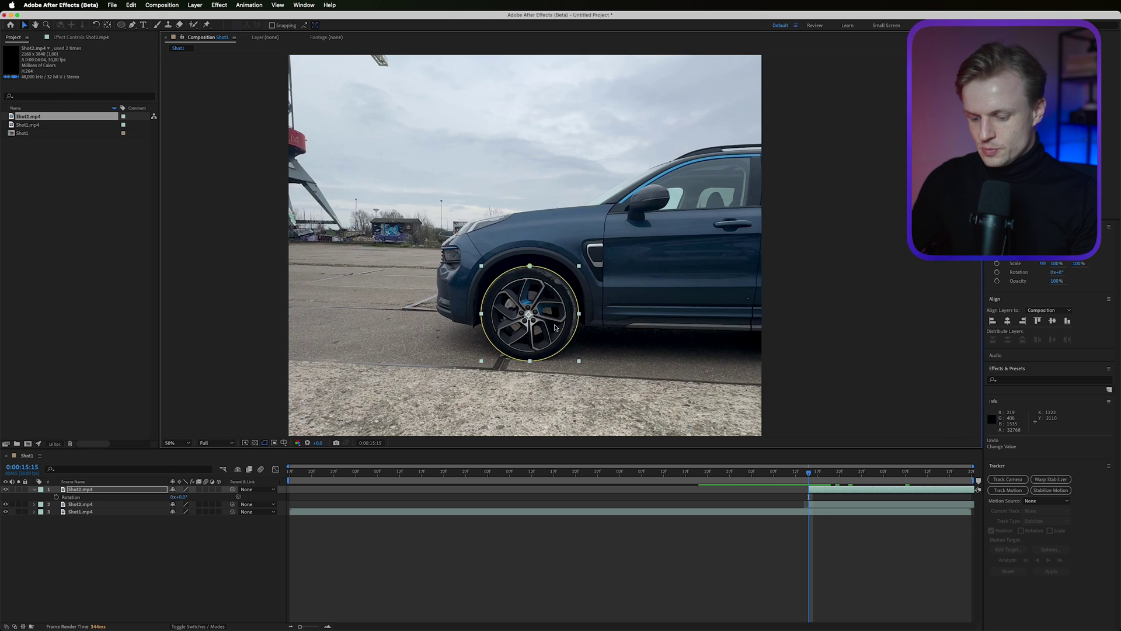
pyautogui.click(133, 491)
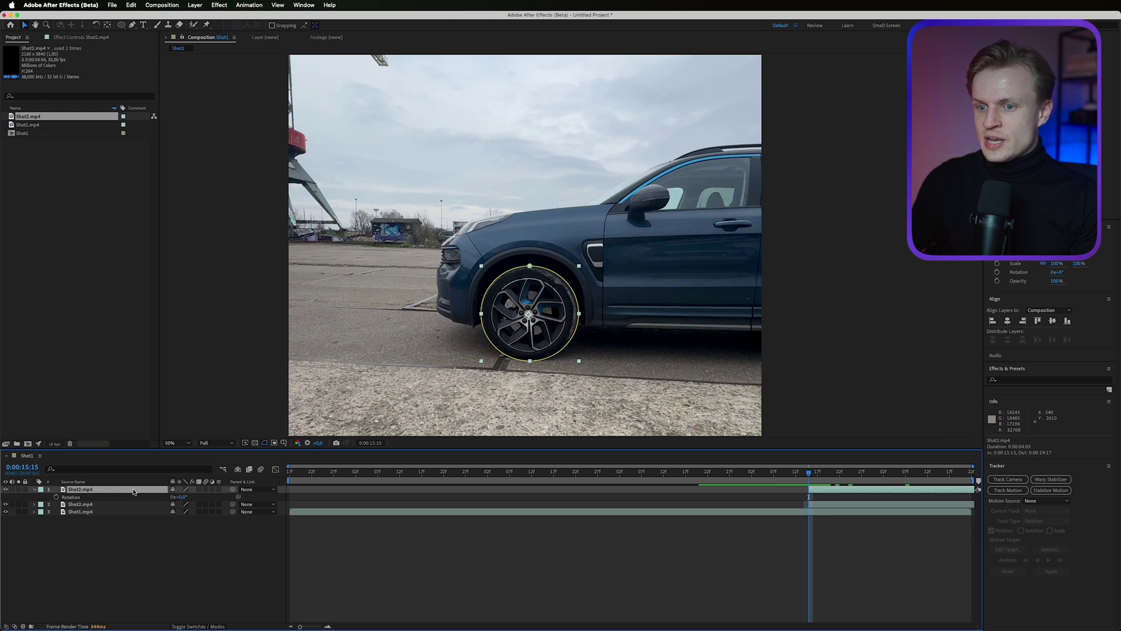
pyautogui.hotkey('ctrl', 'd')
pyautogui.click(125, 496)
pyautogui.press('Return')
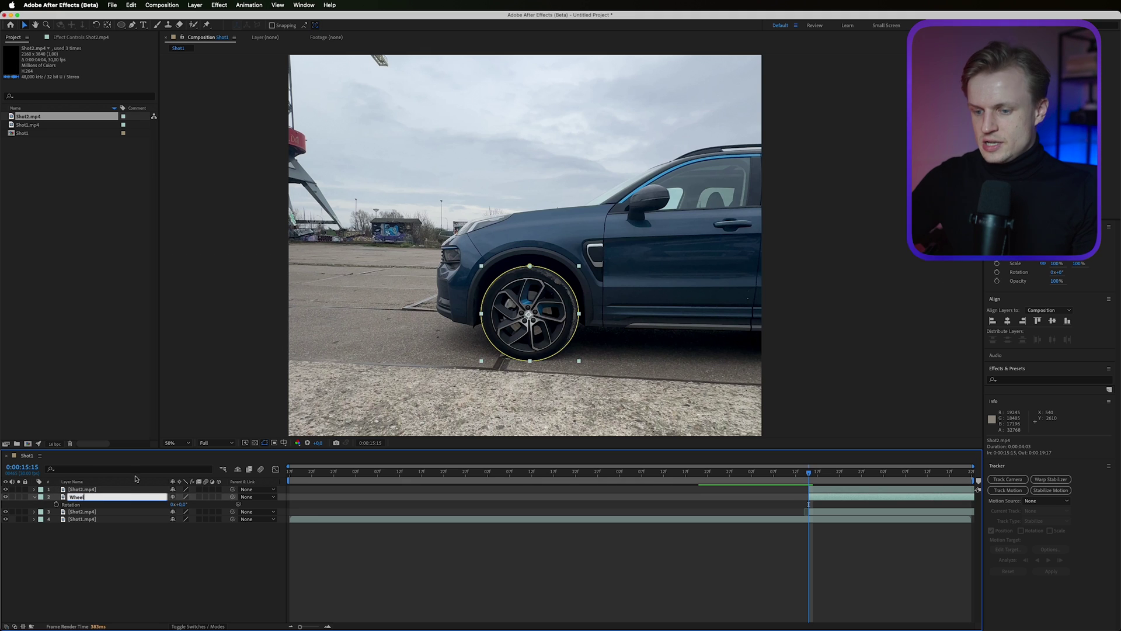
pyautogui.press('Return')
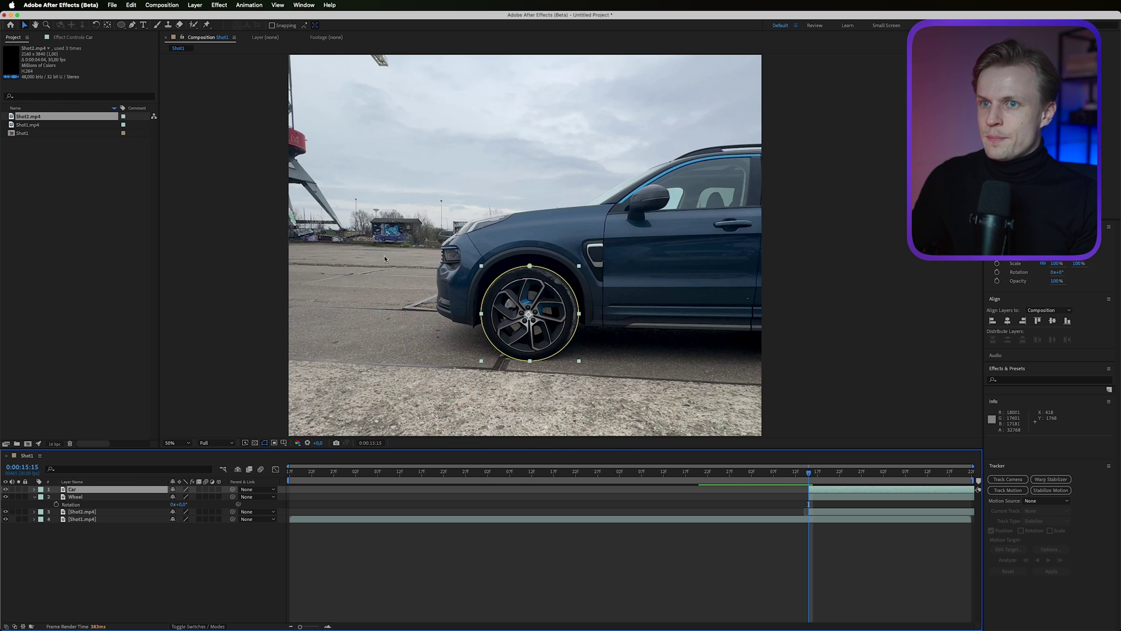
# Start a Pen mask on the Car layer at the bumper corner ahead of the front wheel and trace it along the bumper's lower edge
pyautogui.scroll(2, 385, 258)
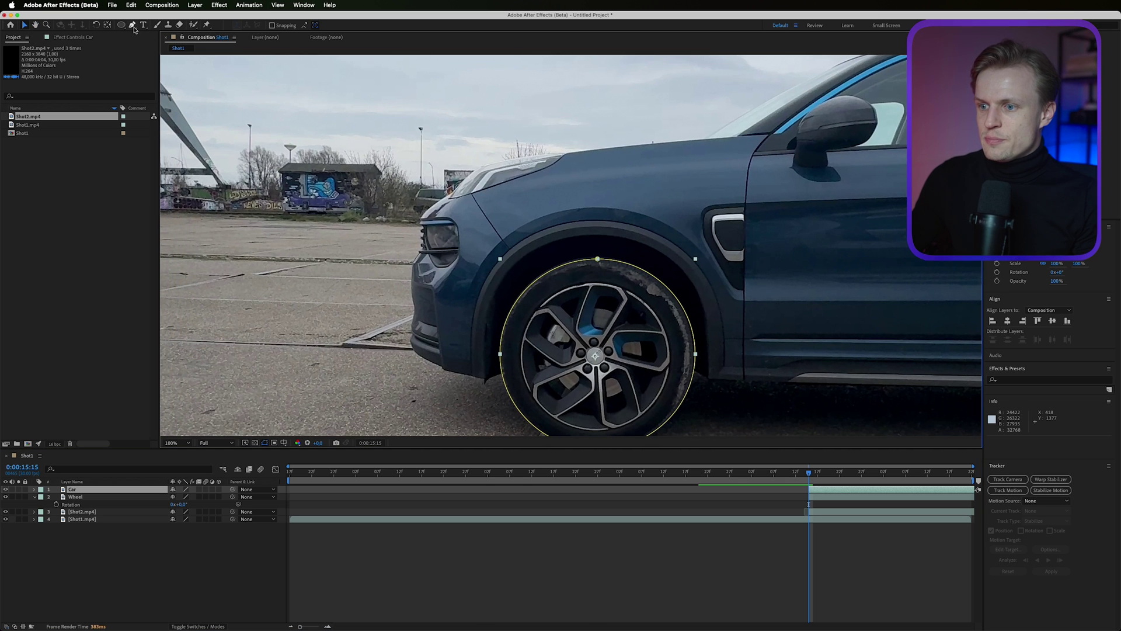
pyautogui.press('h')
pyautogui.moveTo(446, 398); pyautogui.dragTo(460, 374)
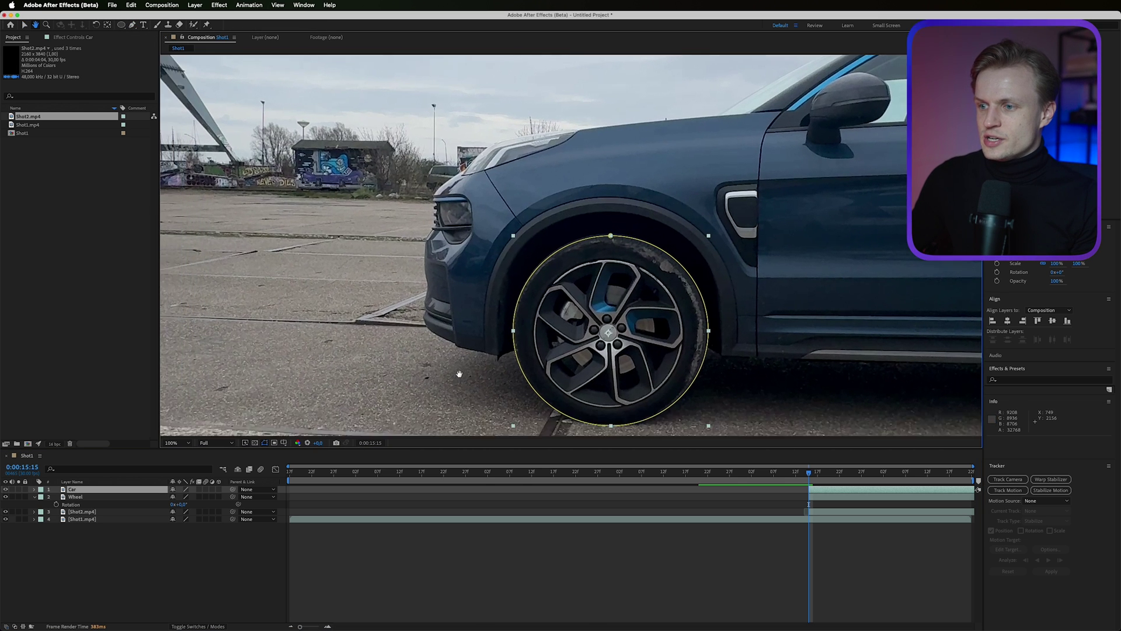
pyautogui.scroll(3, 432, 389)
pyautogui.press('g')
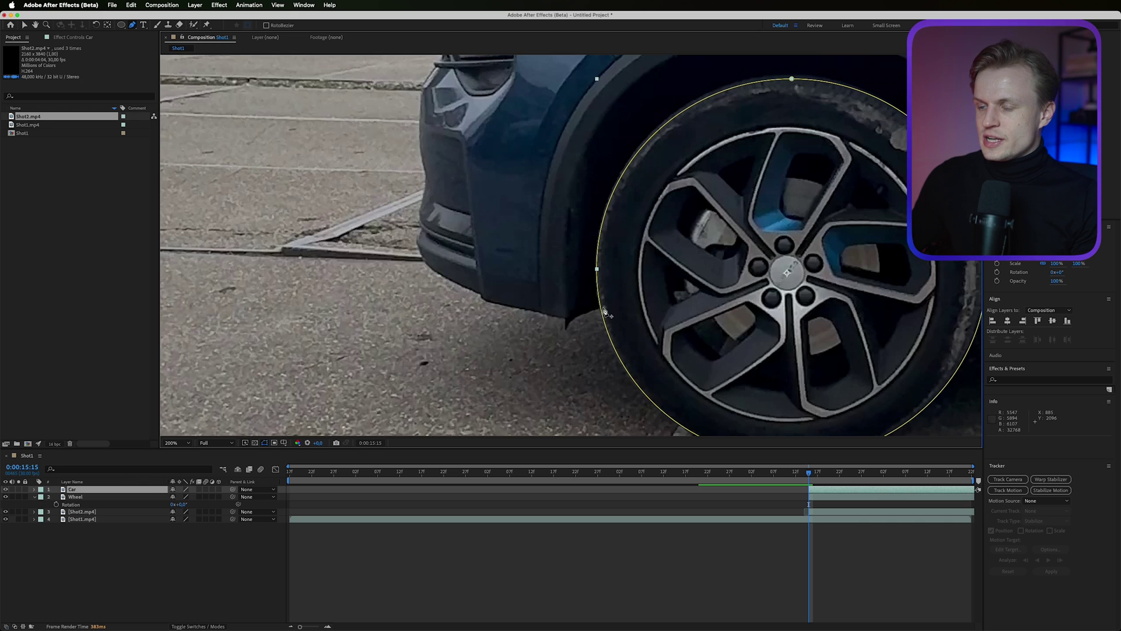
pyautogui.click(565, 319)
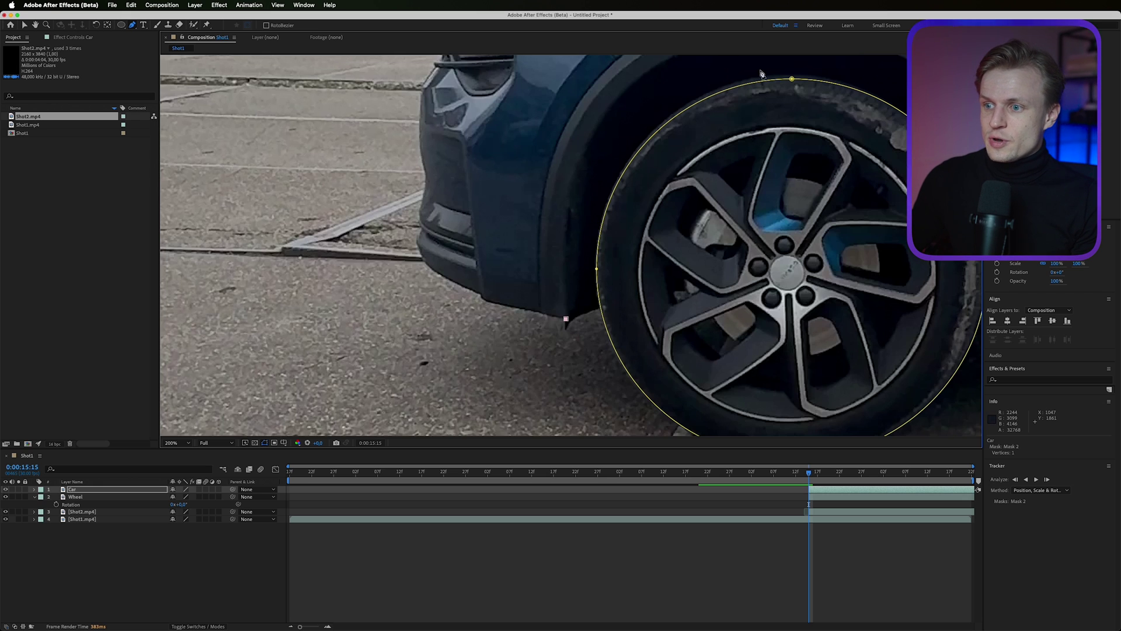
pyautogui.click(484, 301)
pyautogui.click(479, 294)
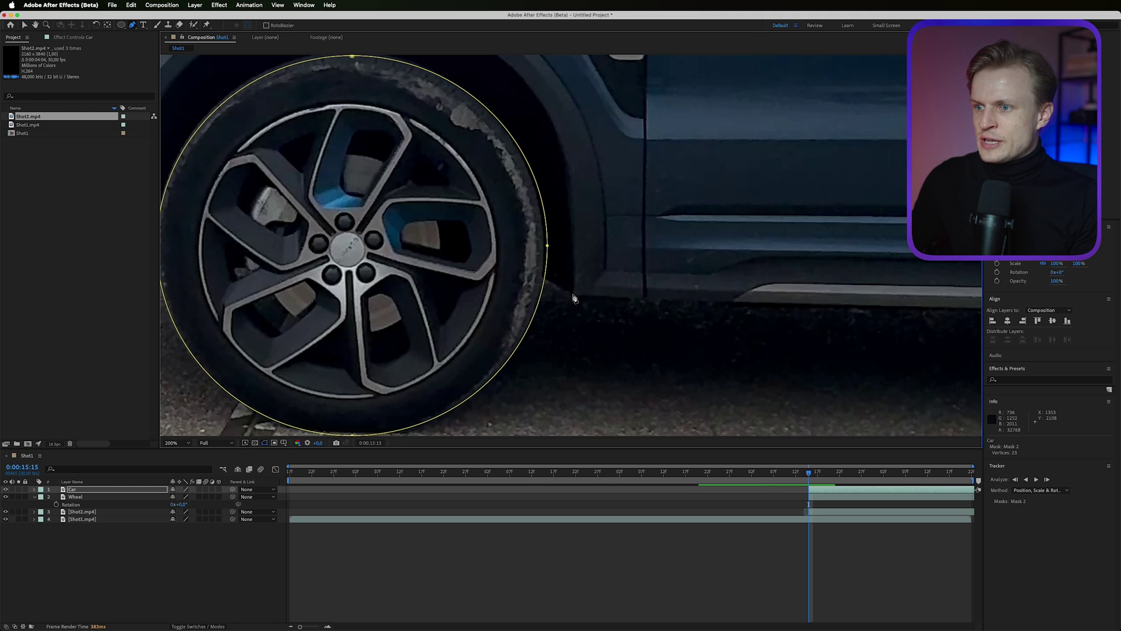
# Continue the body mask along the lower sill, across the front wheel and back to its starting point at the bumper to close it
pyautogui.click(574, 295)
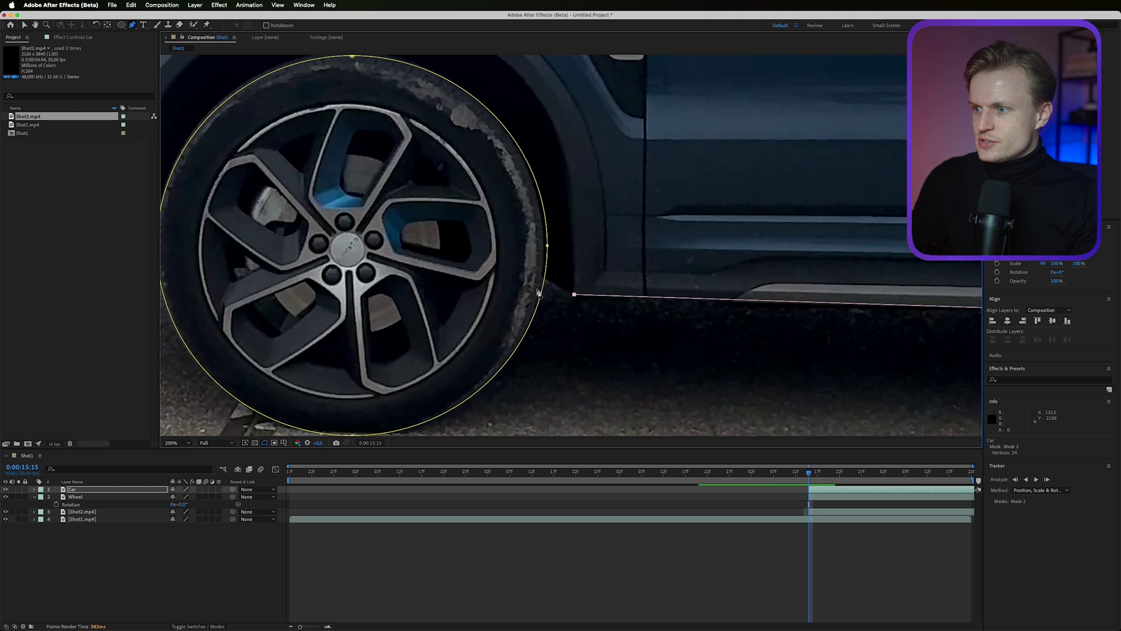
pyautogui.moveTo(544, 282); pyautogui.dragTo(712, 322)
pyautogui.click(708, 312)
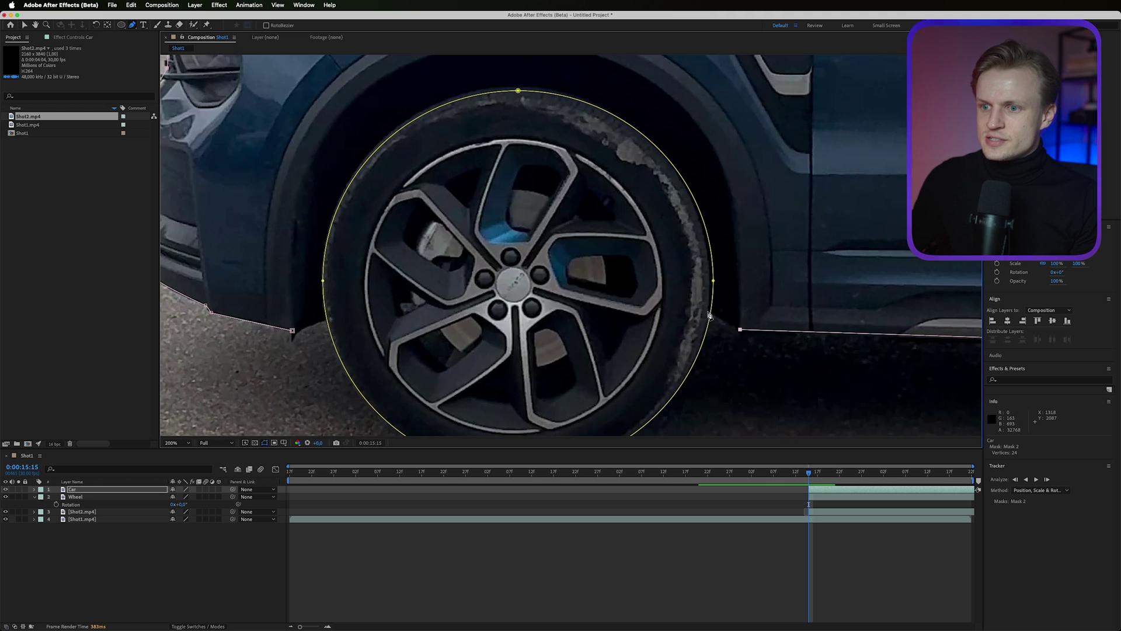
pyautogui.click(345, 320)
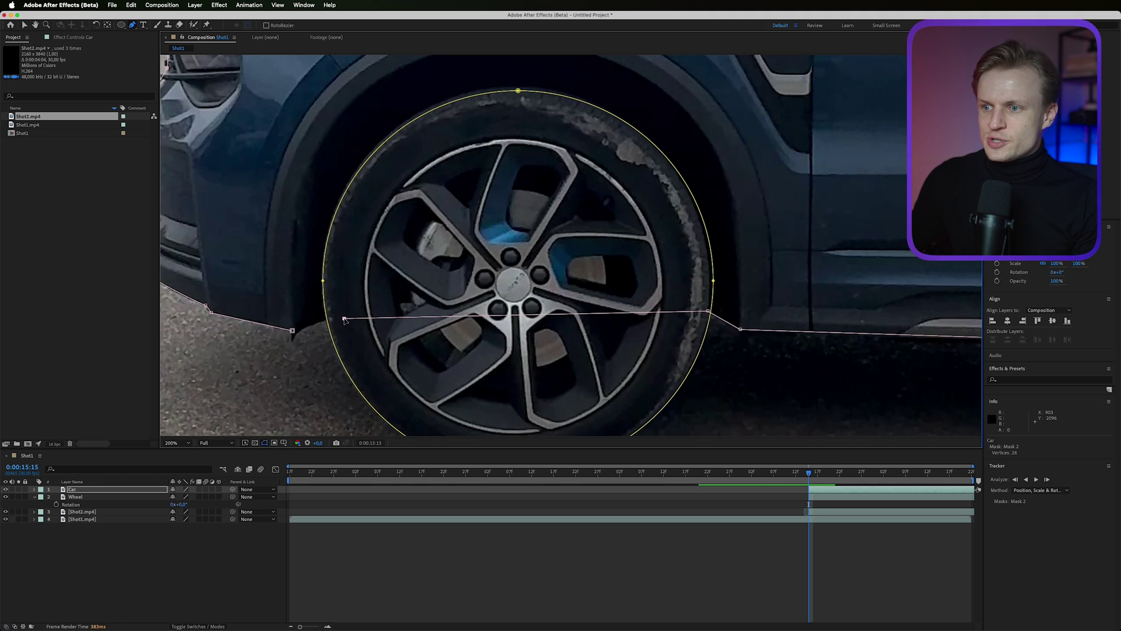
pyautogui.click(322, 321)
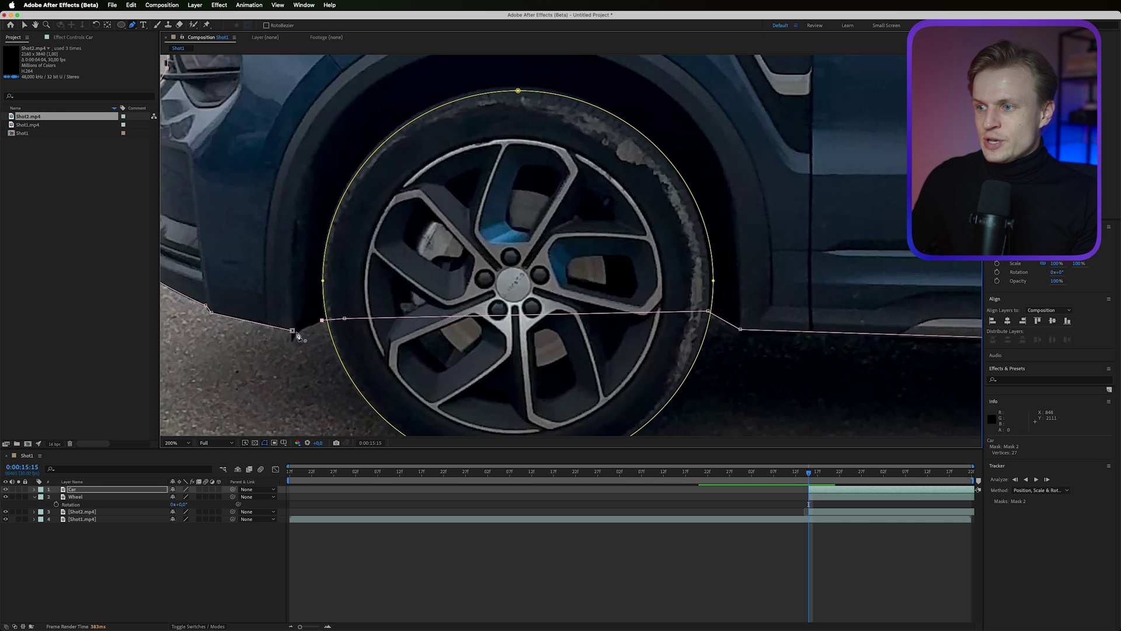
pyautogui.click(294, 332)
pyautogui.scroll(-2, 295, 333)
pyautogui.moveTo(433, 344); pyautogui.dragTo(578, 351)
pyautogui.press('g')
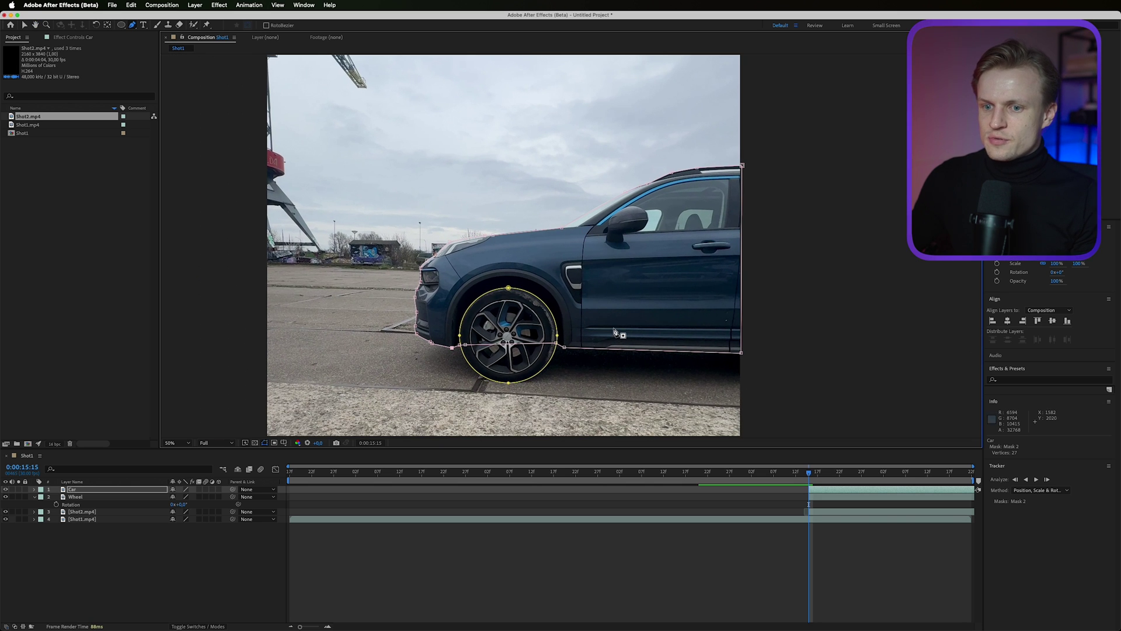
# Hide the Wheel layer and the unmasked Shot2 layer so only the Car layer shows over Shot1
pyautogui.click(5, 497)
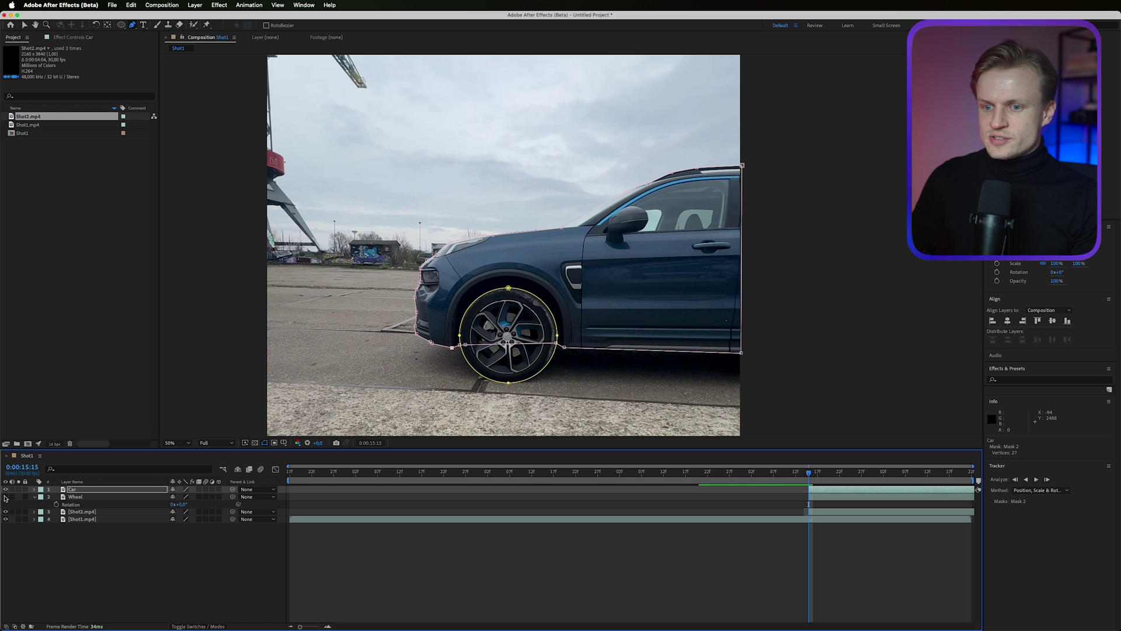
pyautogui.press('v')
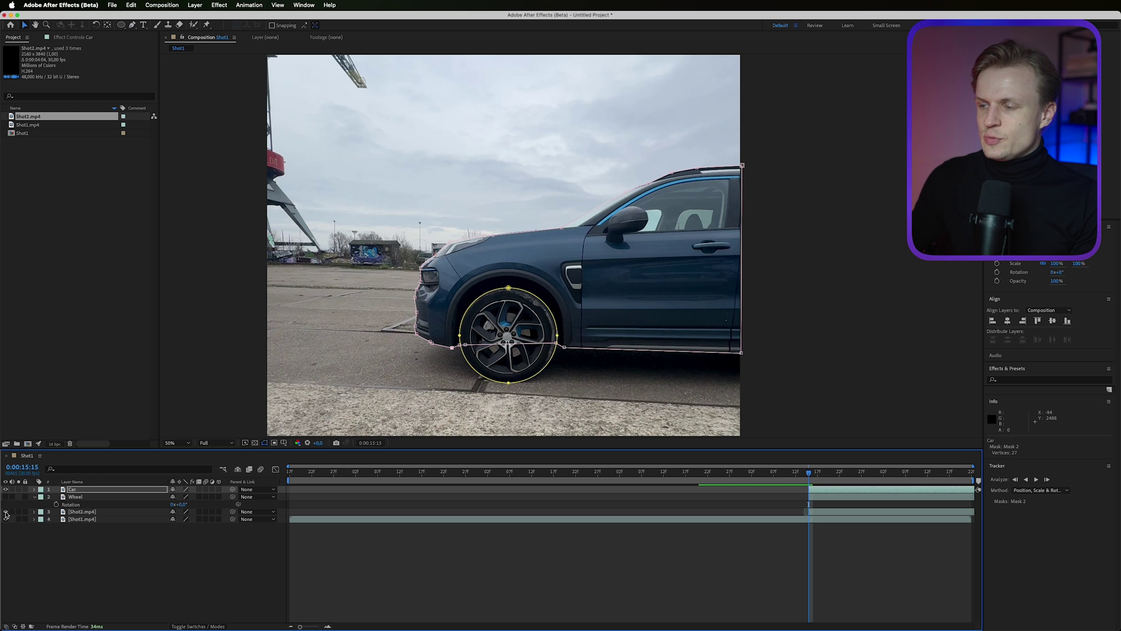
pyautogui.click(6, 512)
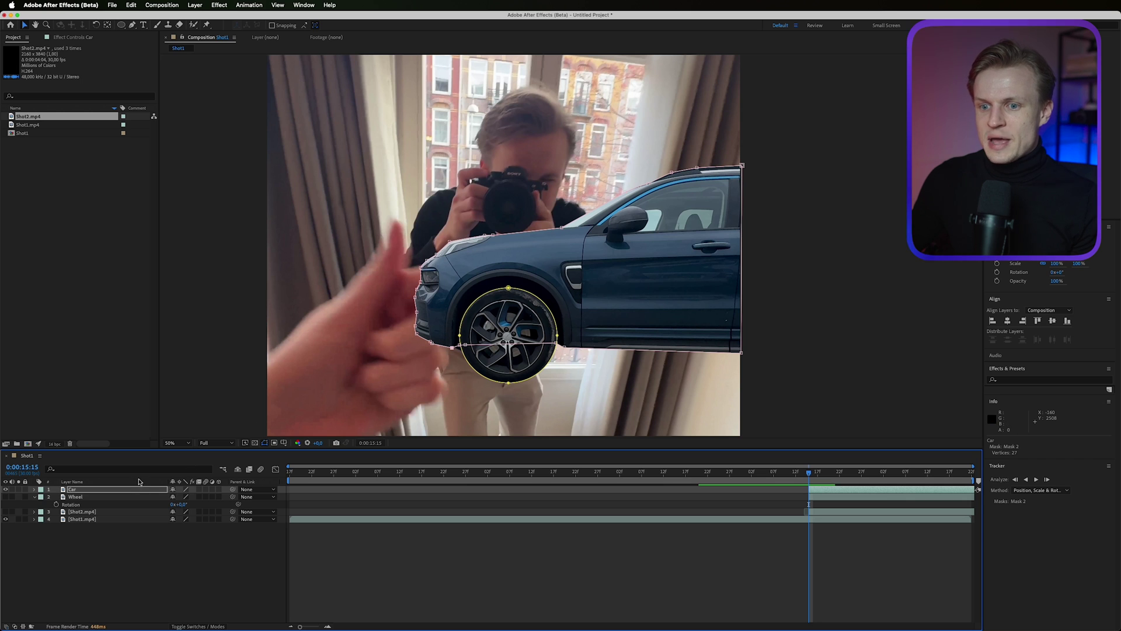
# Set the Car layer's circular wheel mask to Subtract and move it below the body mask in the mask order
pyautogui.click(123, 488)
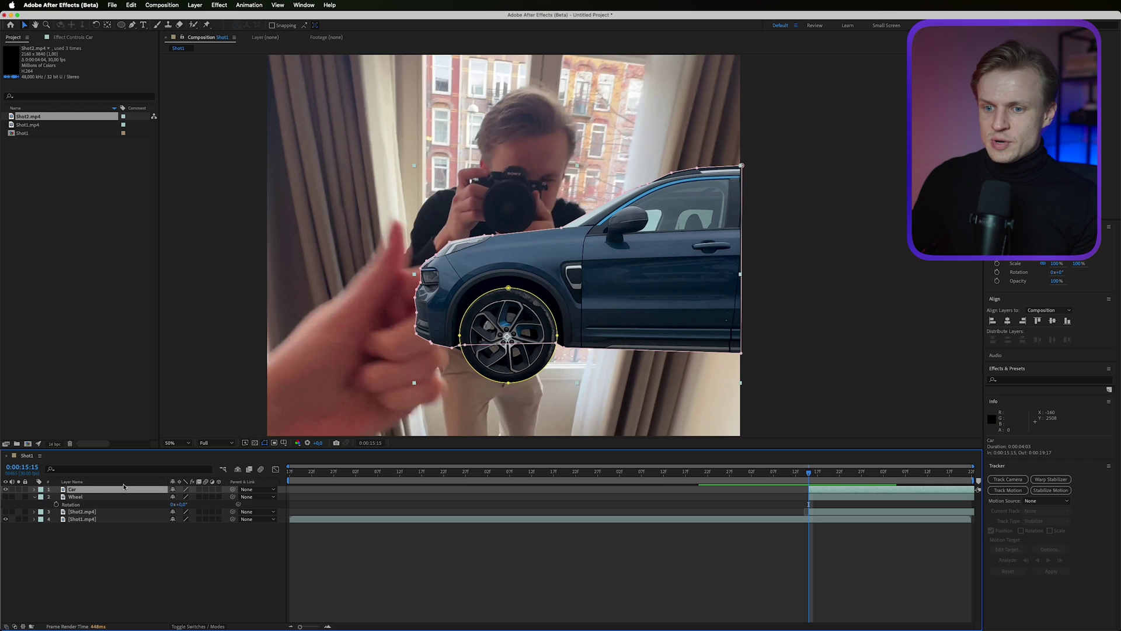
pyautogui.click(35, 489)
pyautogui.click(67, 511)
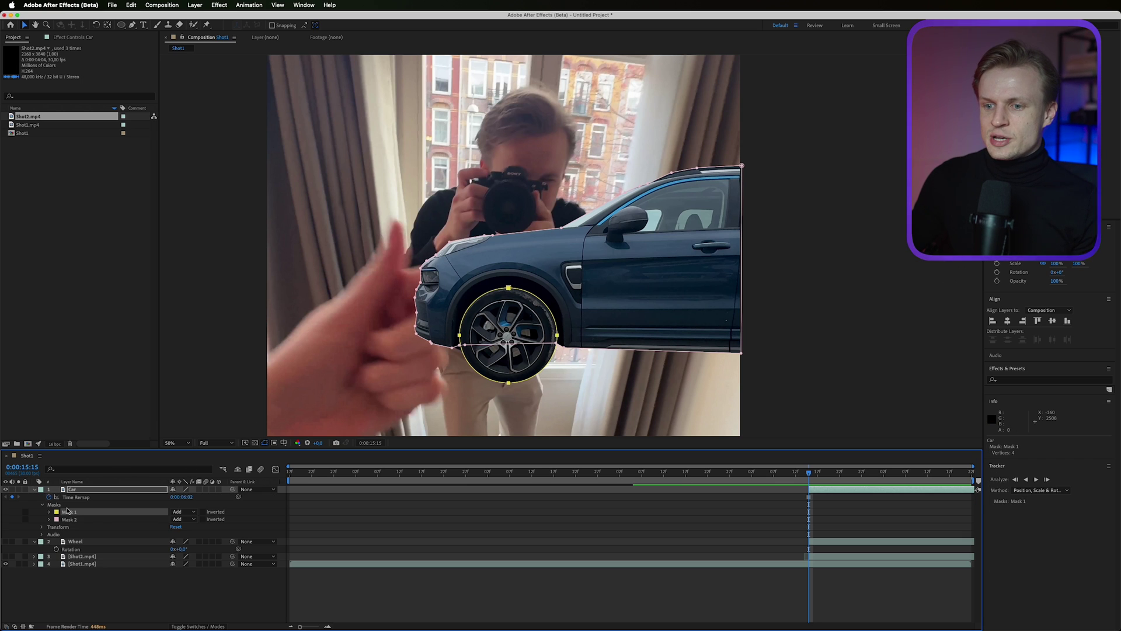
pyautogui.click(183, 512)
pyautogui.click(184, 520)
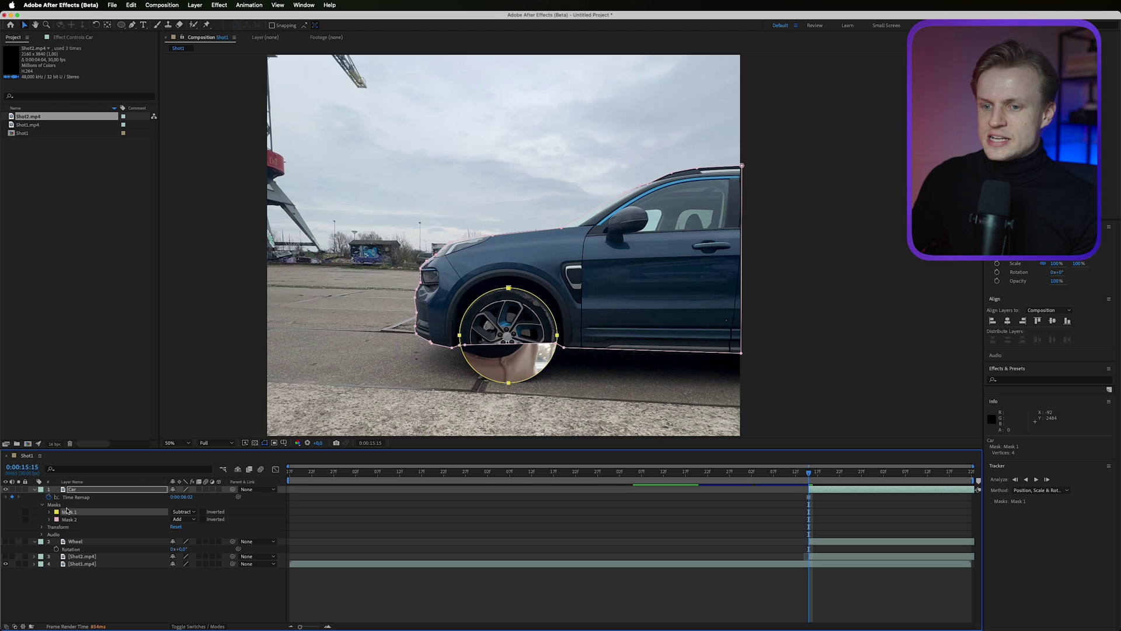
pyautogui.moveTo(71, 514); pyautogui.dragTo(70, 523)
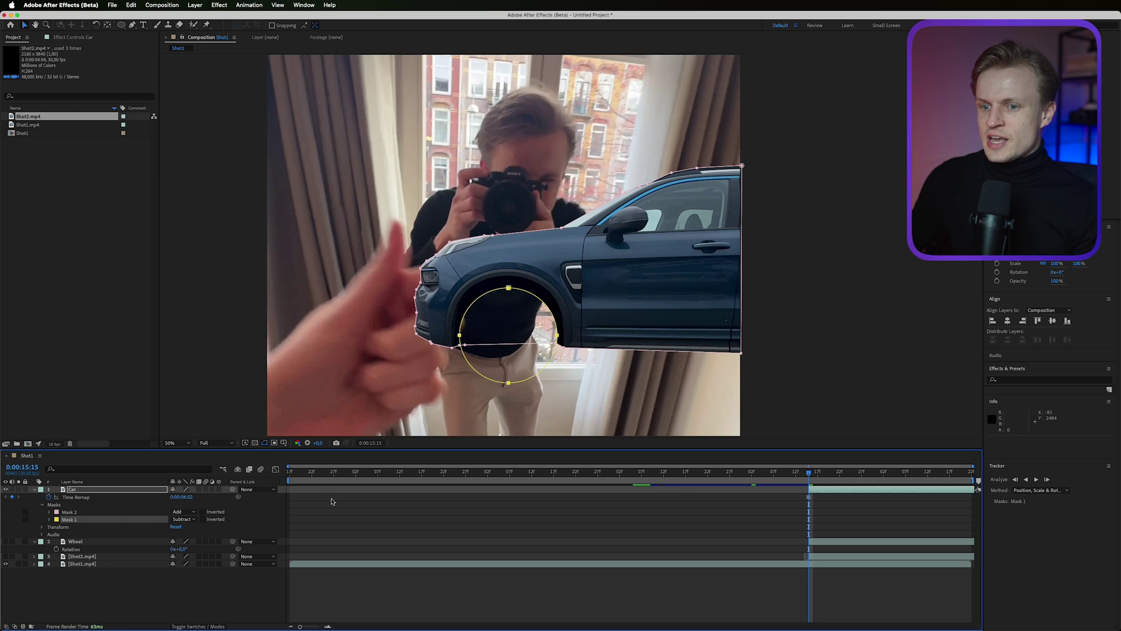
pyautogui.click(69, 512)
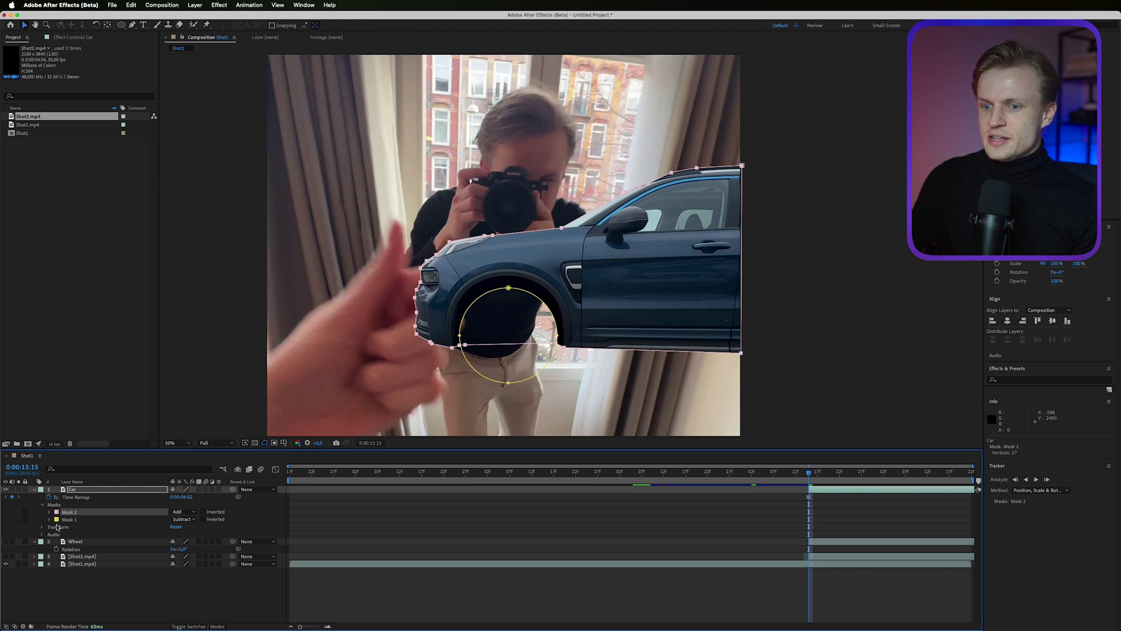
pyautogui.click(69, 521)
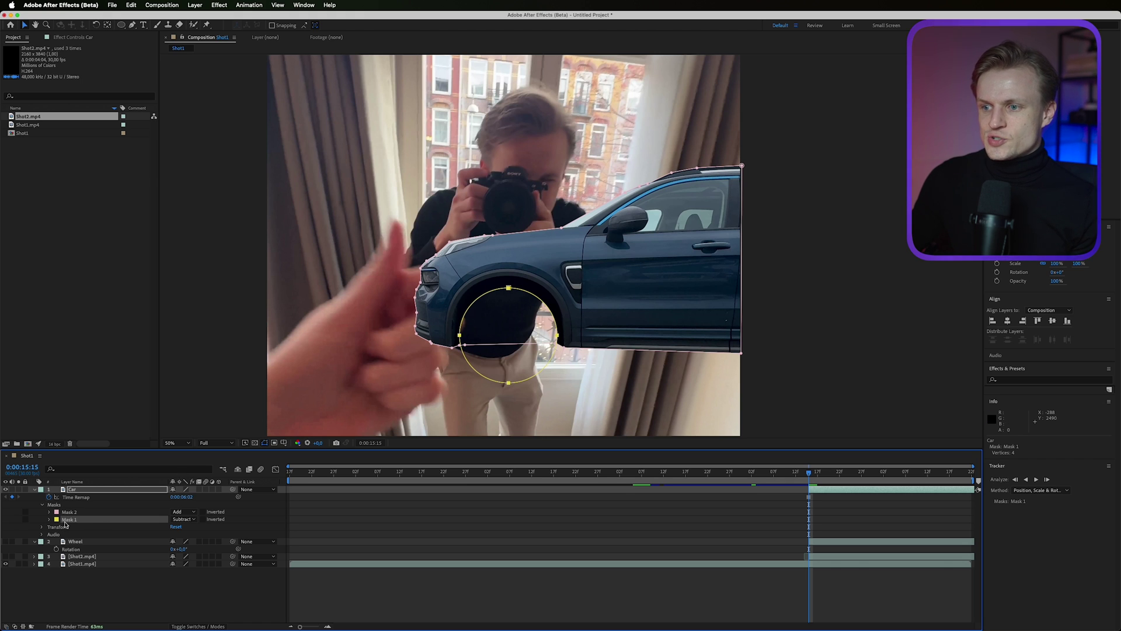
pyautogui.click(205, 503)
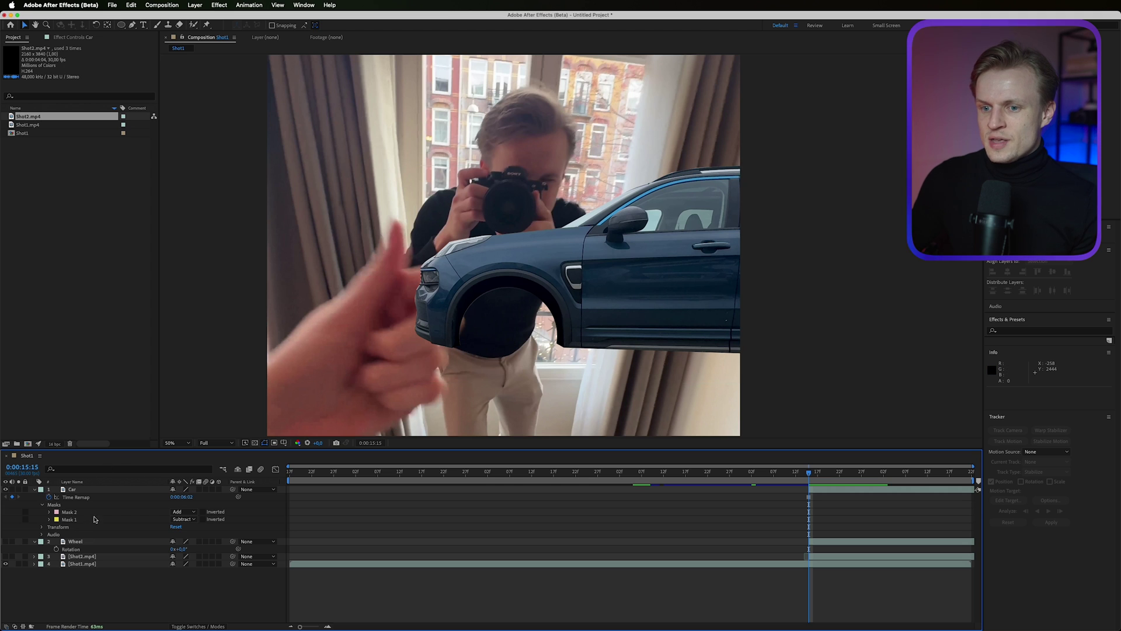
# Show the Wheel layer again and toggle the unmasked Shot2 layer's visibility to compare the cut-outs with the footage, leaving Shot2 hidden
pyautogui.click(6, 542)
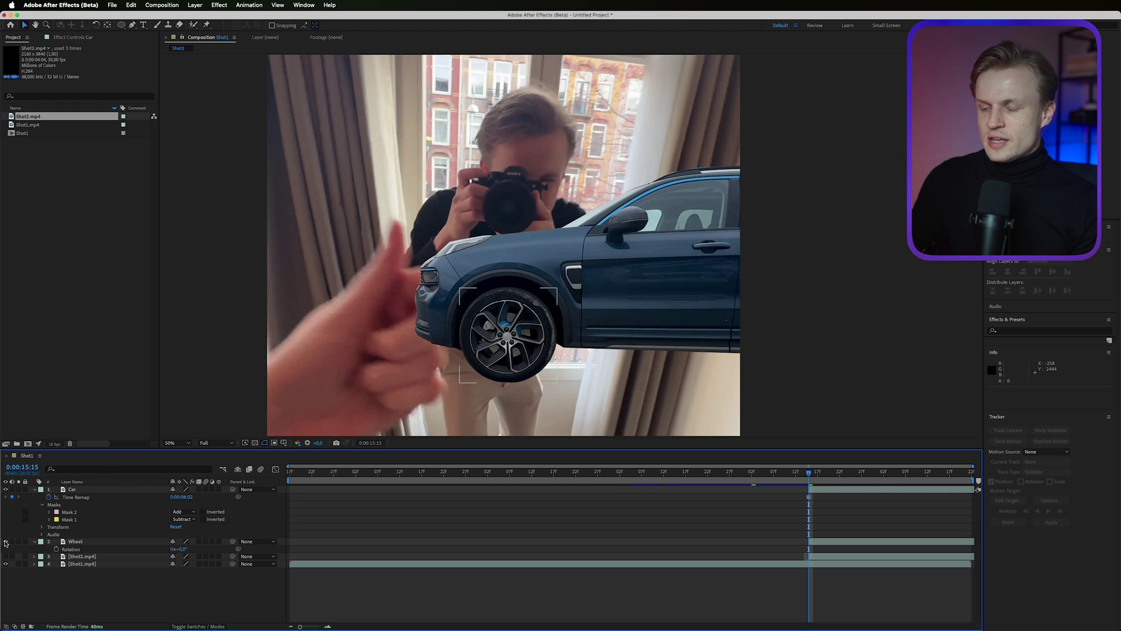
pyautogui.click(6, 556)
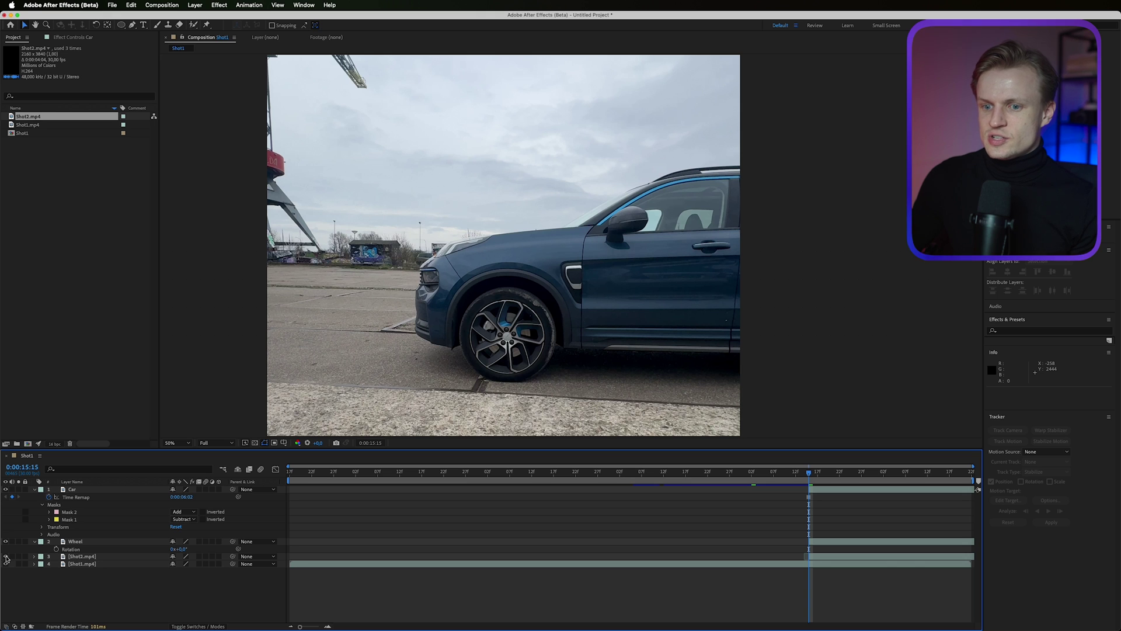
pyautogui.click(5, 557)
pyautogui.click(6, 557)
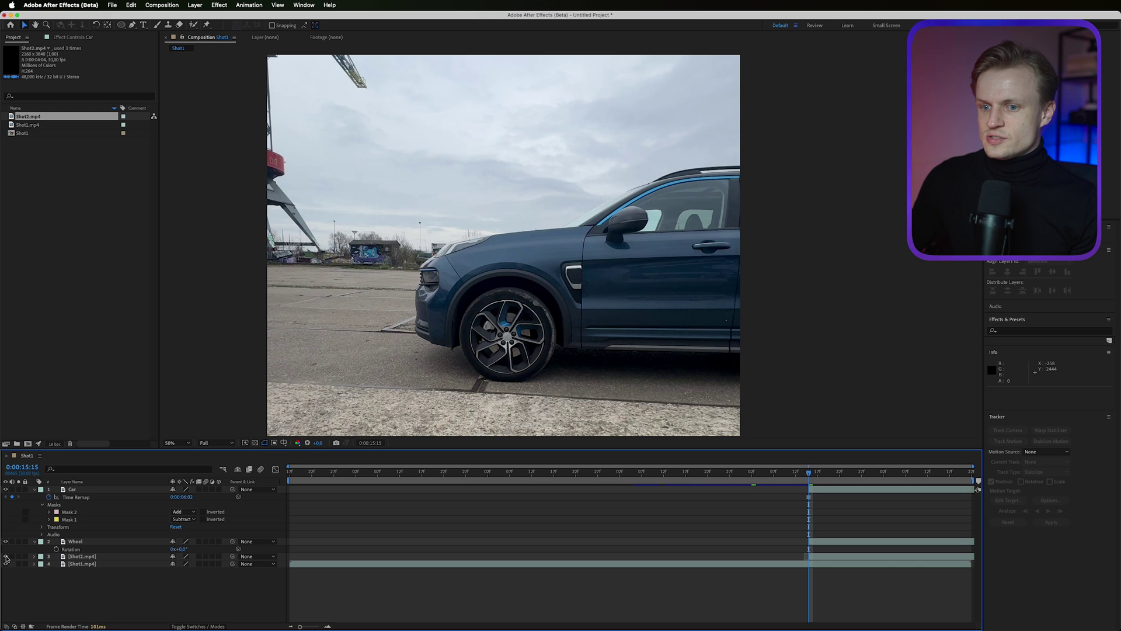
pyautogui.click(6, 557)
pyautogui.click(5, 557)
pyautogui.click(6, 557)
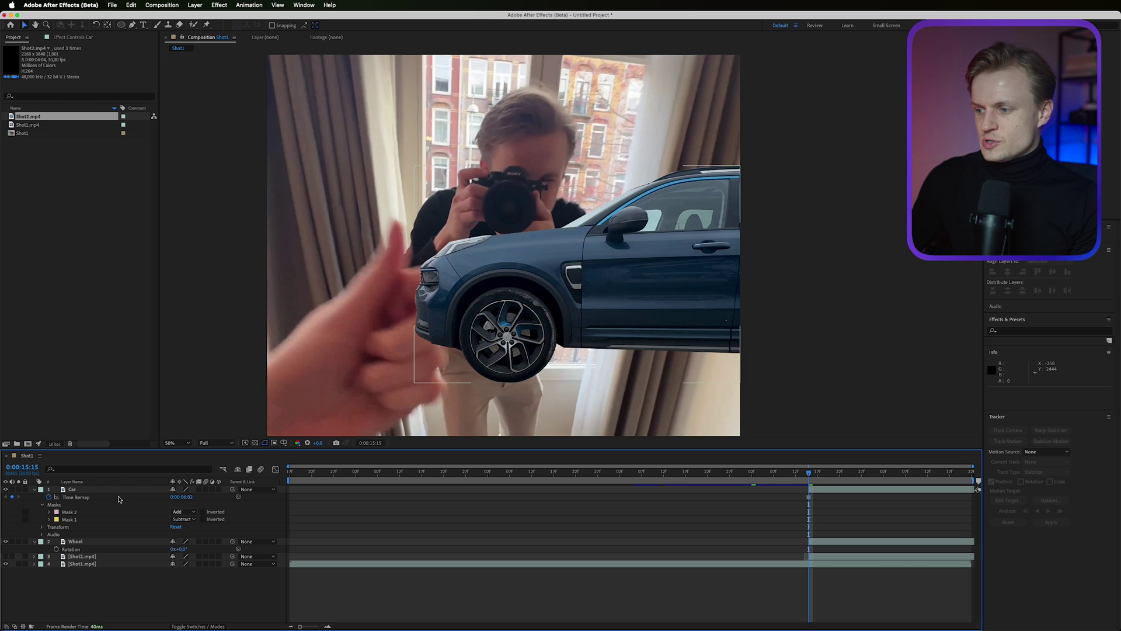
# Extend the start of the Car and Wheel layers back to 0:00:15:08
pyautogui.click(817, 490)
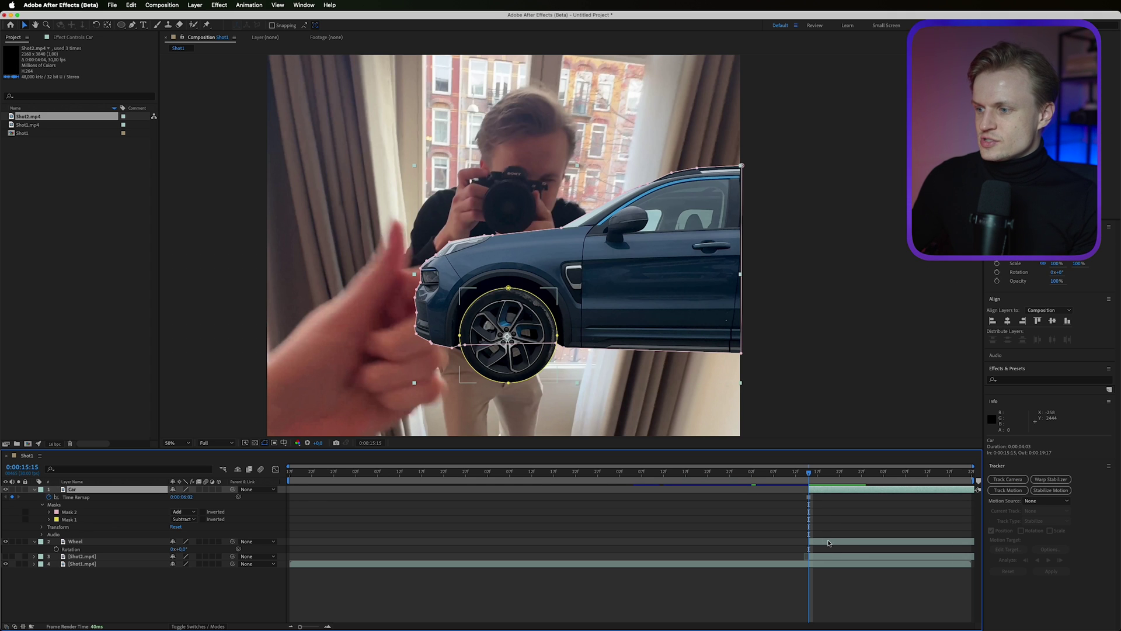
pyautogui.moveTo(809, 489); pyautogui.dragTo(779, 489)
pyautogui.moveTo(809, 542); pyautogui.dragTo(780, 538)
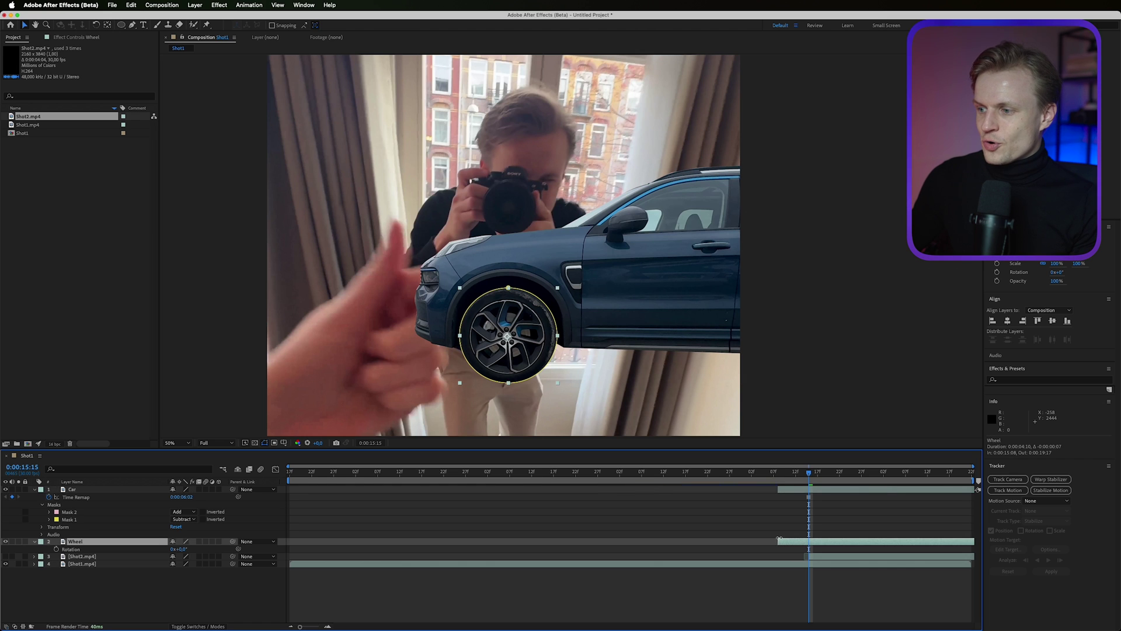
# Trim the ends of the Car and Wheel layers to where the unmasked Shot2 layer begins
pyautogui.click(803, 538)
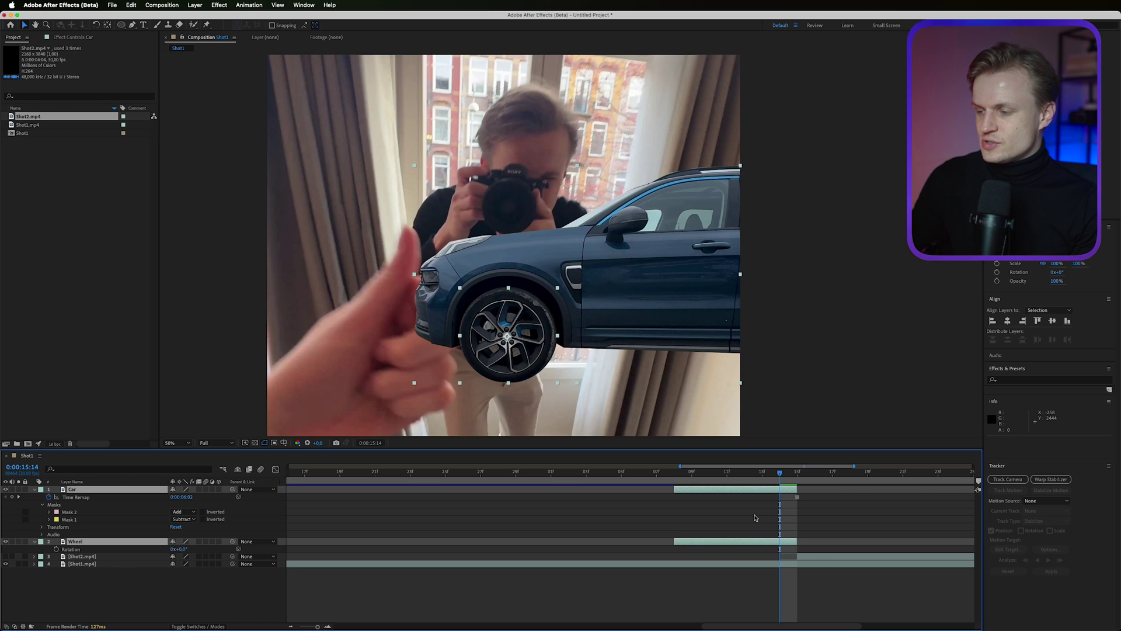
pyautogui.press('-')
pyautogui.moveTo(801, 494)
pyautogui.mouseDown()
pyautogui.moveTo(974, 494)
pyautogui.moveTo(791, 507)
pyautogui.mouseUp()
pyautogui.press('super+z')
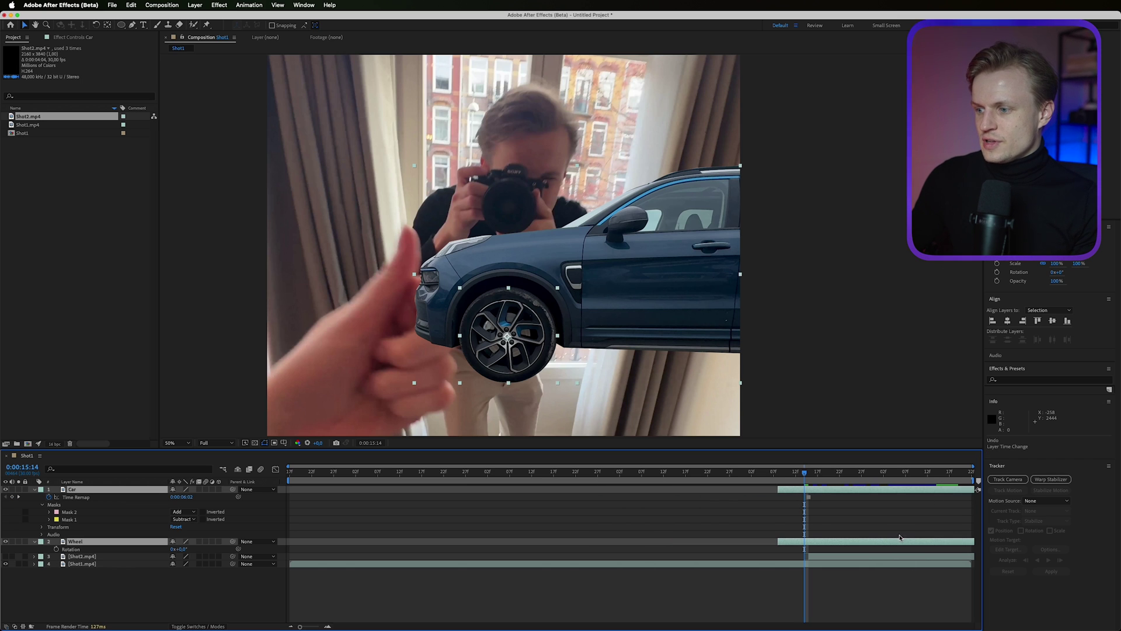
pyautogui.press('super+z')
# Turn the unmasked Shot2 layer's visibility back on and scrub through the cut from the frozen car parts into Shot2
pyautogui.scroll(3, 816, 533)
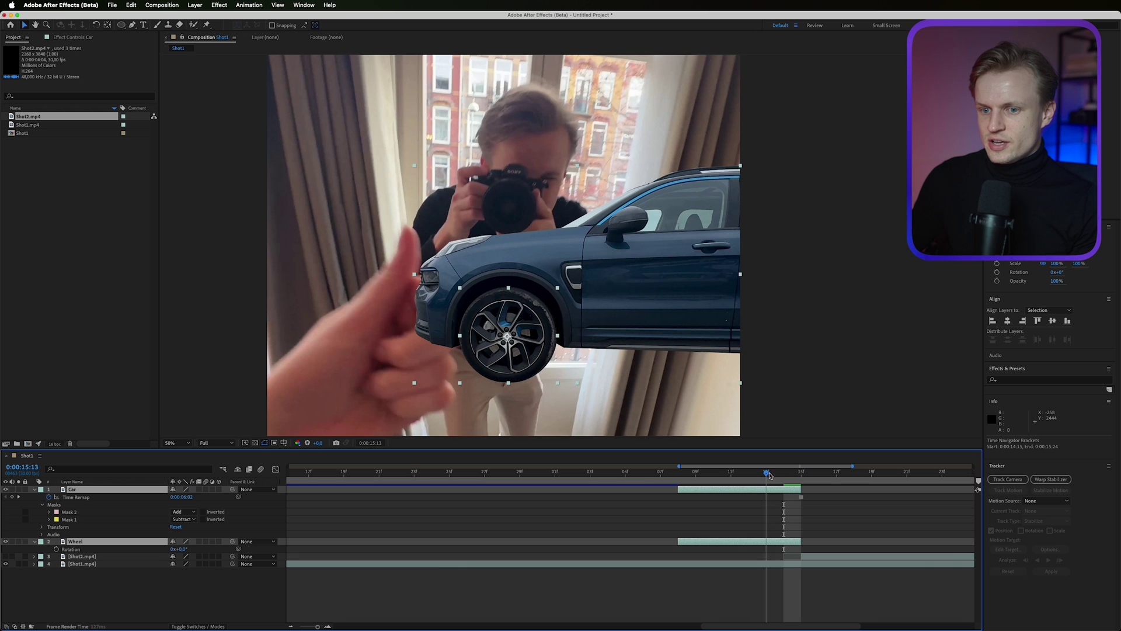
pyautogui.click(829, 480)
pyautogui.moveTo(829, 480); pyautogui.dragTo(801, 480)
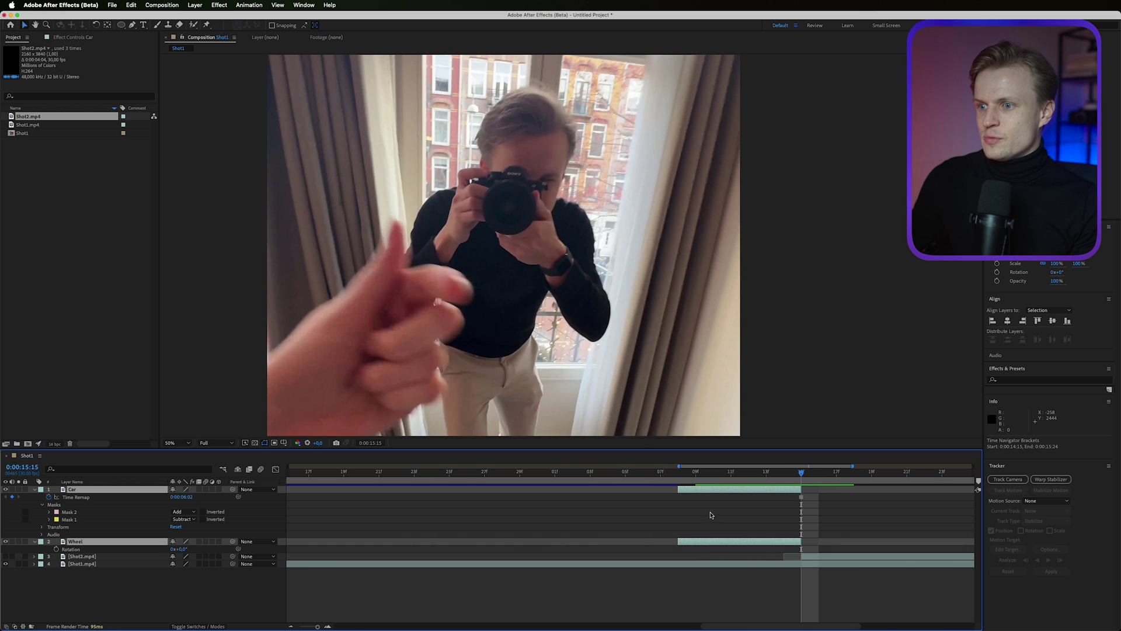
pyautogui.click(5, 556)
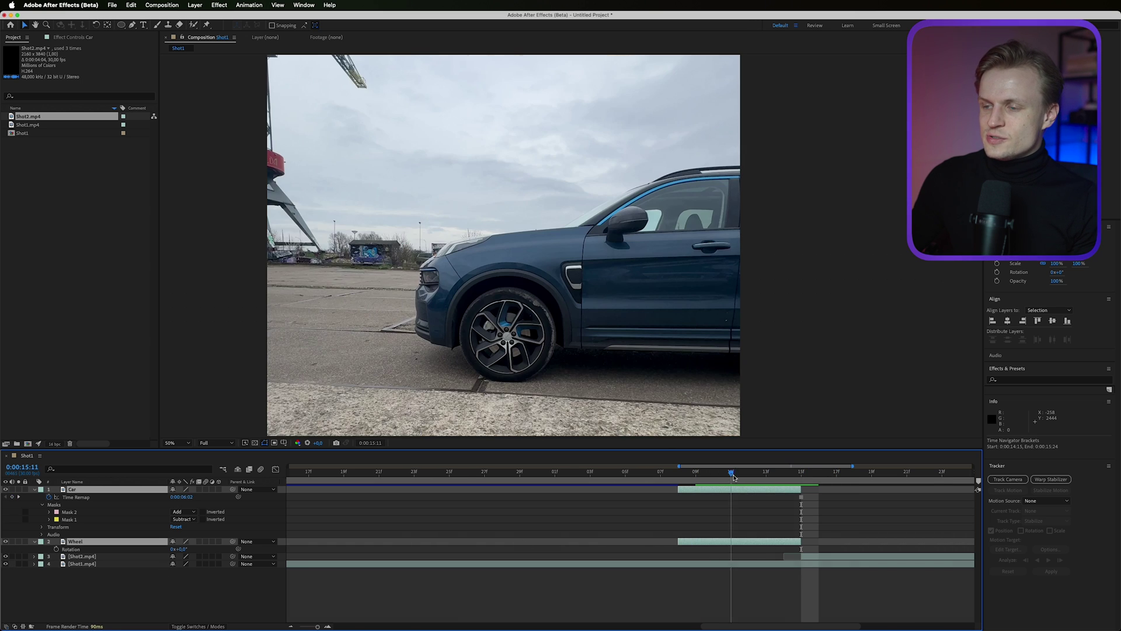
pyautogui.click(785, 480)
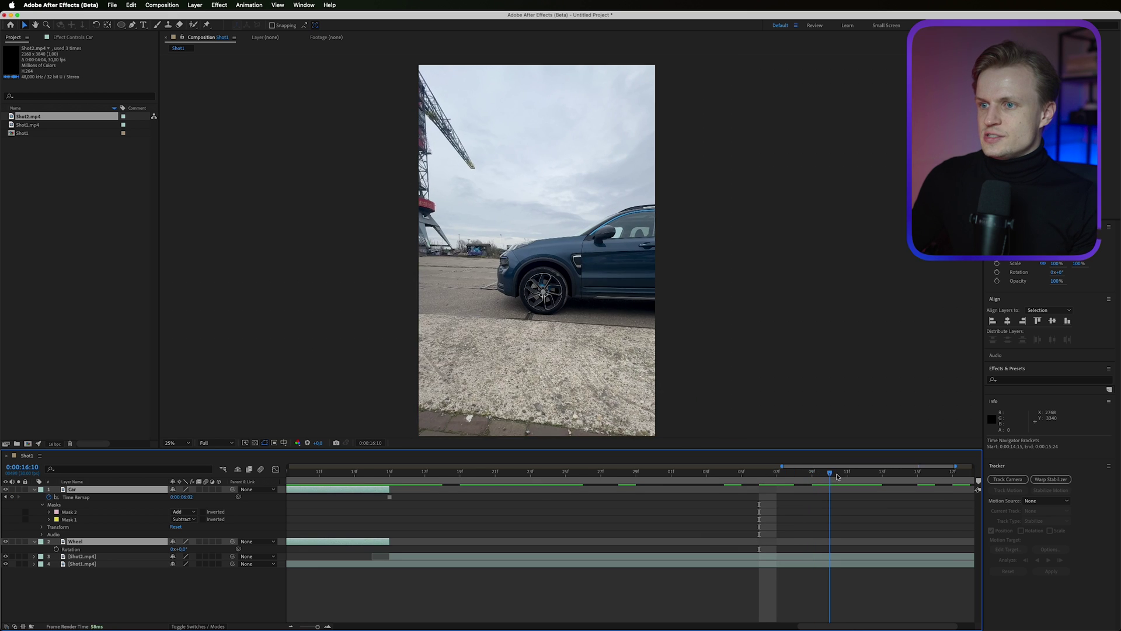
pyautogui.moveTo(834, 476); pyautogui.dragTo(921, 495)
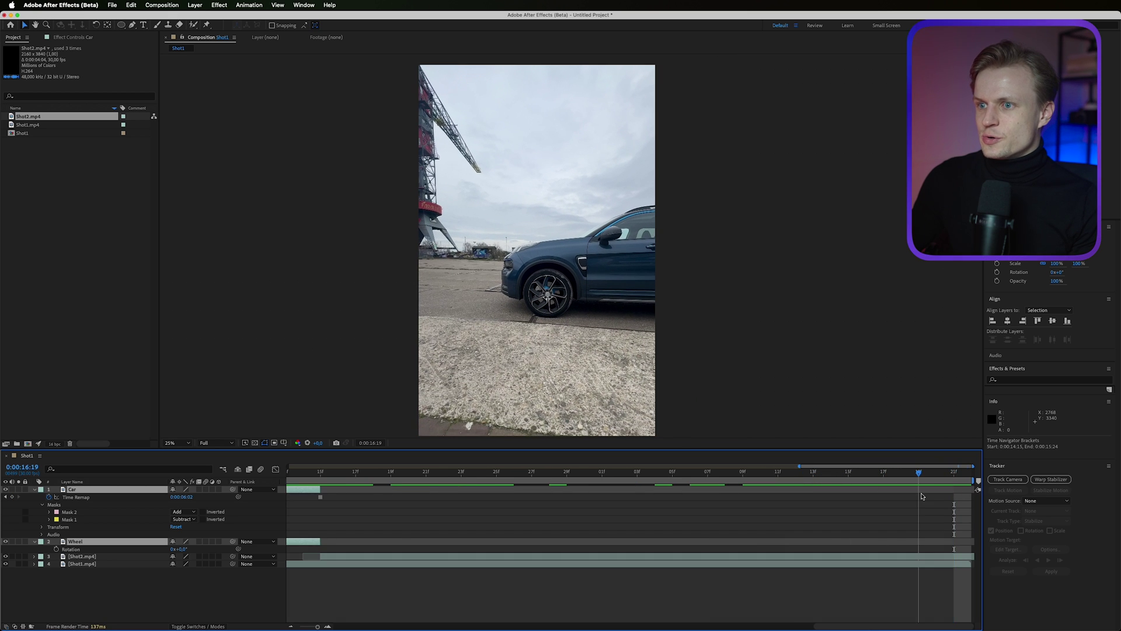
pyautogui.hscroll(-5, 902, 496)
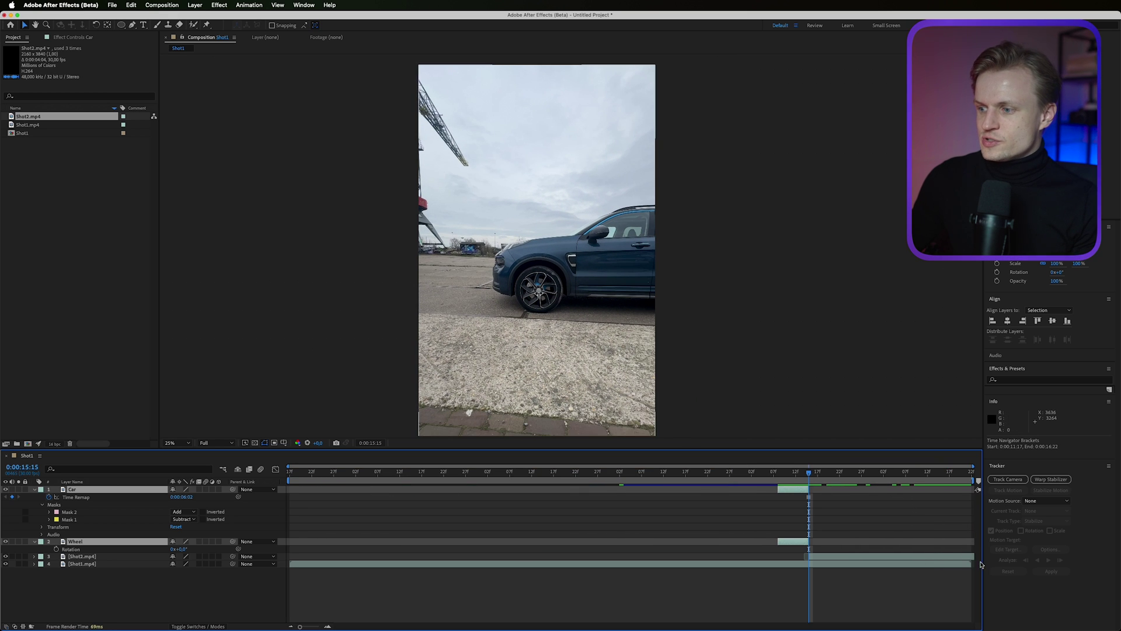
# Lengthen the composition's duration in its settings so the Shot2 layer fits completely
pyautogui.click(163, 5)
pyautogui.click(172, 33)
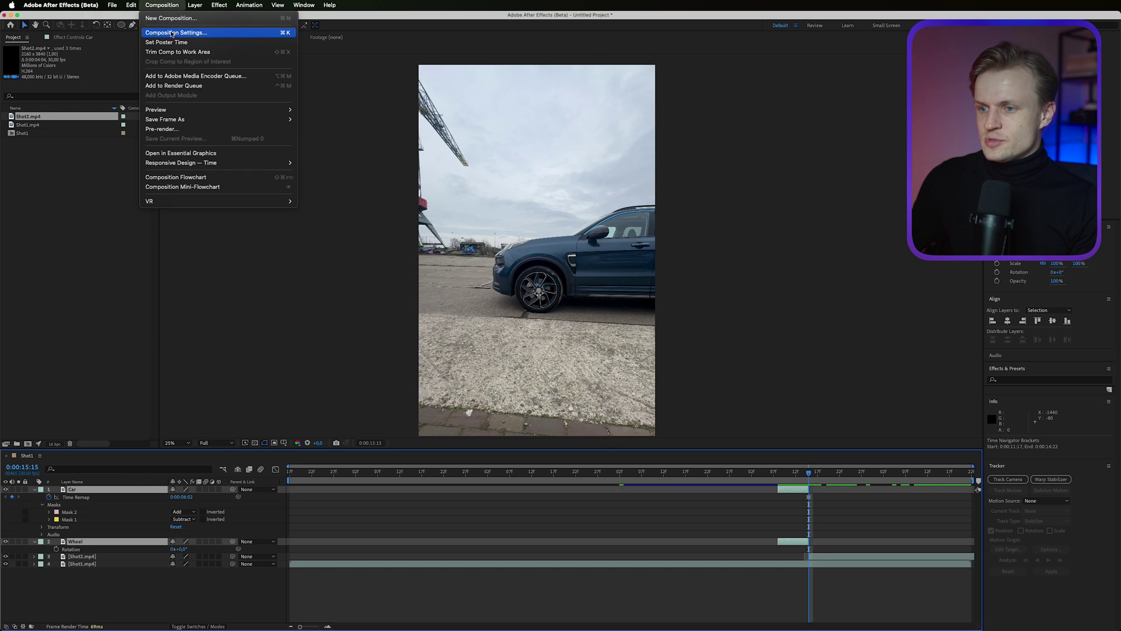
pyautogui.click(172, 33)
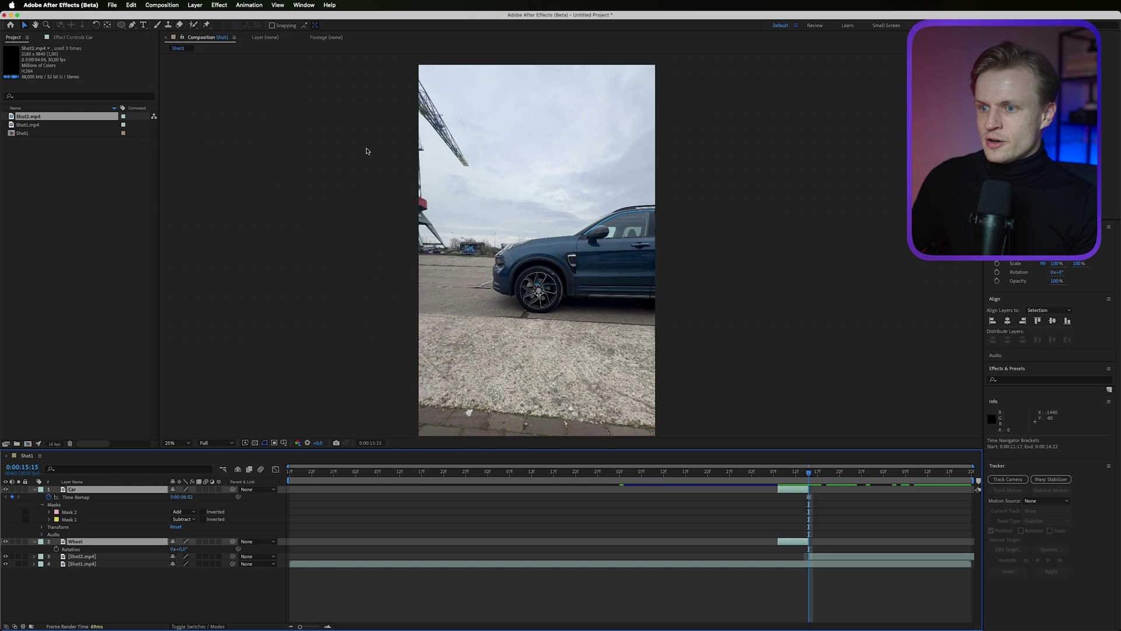
pyautogui.click(420, 346)
pyautogui.press('BackSpace')
pyautogui.write('1')
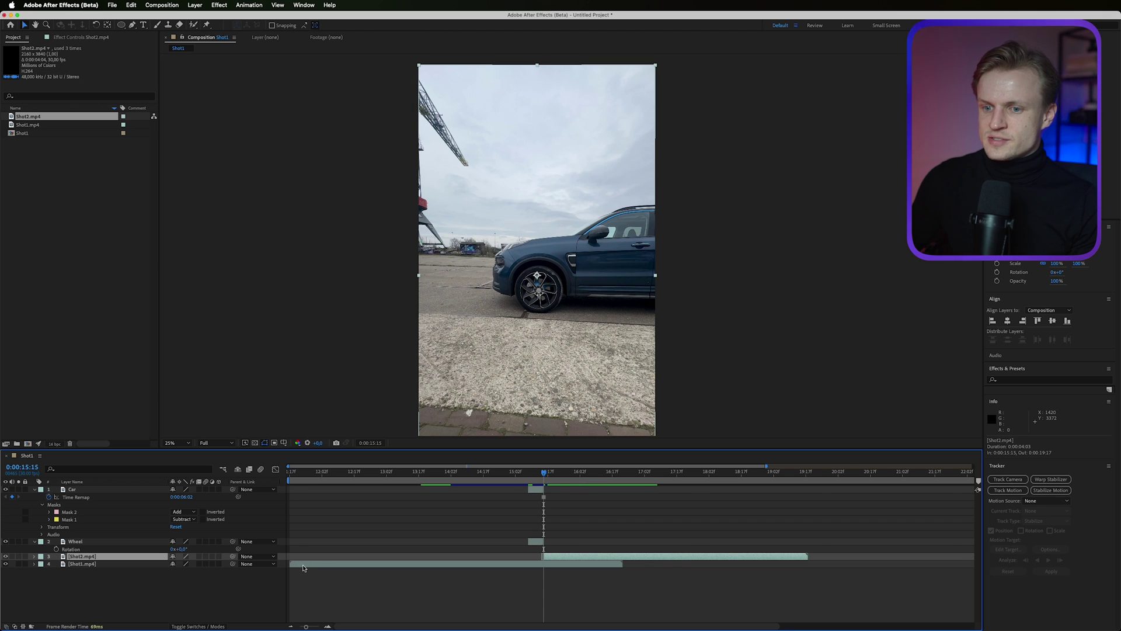
# Zoom the timeline in on the Car and Wheel layers around 0:00:15:15
pyautogui.press(';')
pyautogui.hscroll(-3, 426, 509)
pyautogui.hscroll(-3, 424, 509)
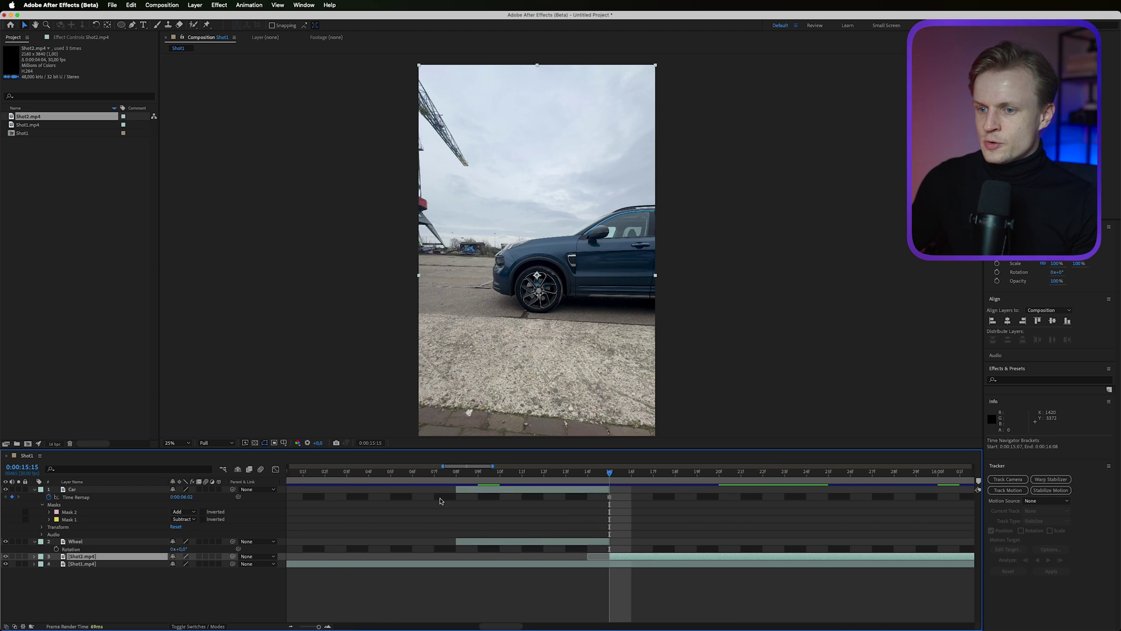
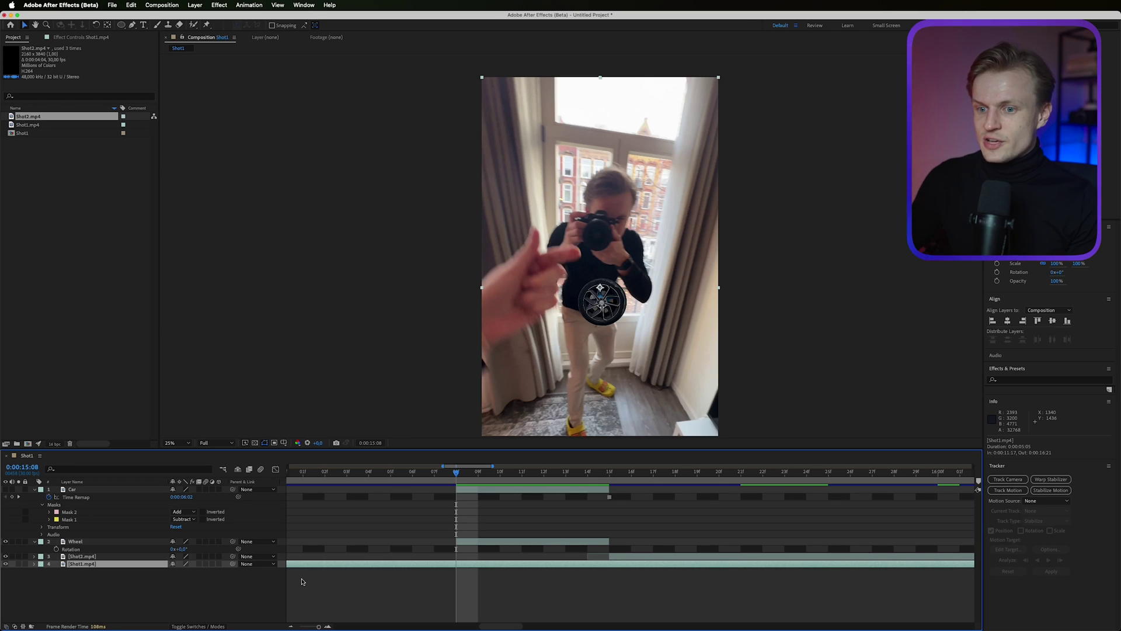
# Try to enlarge the Shot1 layer to 210% and reposition it so the camera lens lines up with the wheel
pyautogui.press('s')
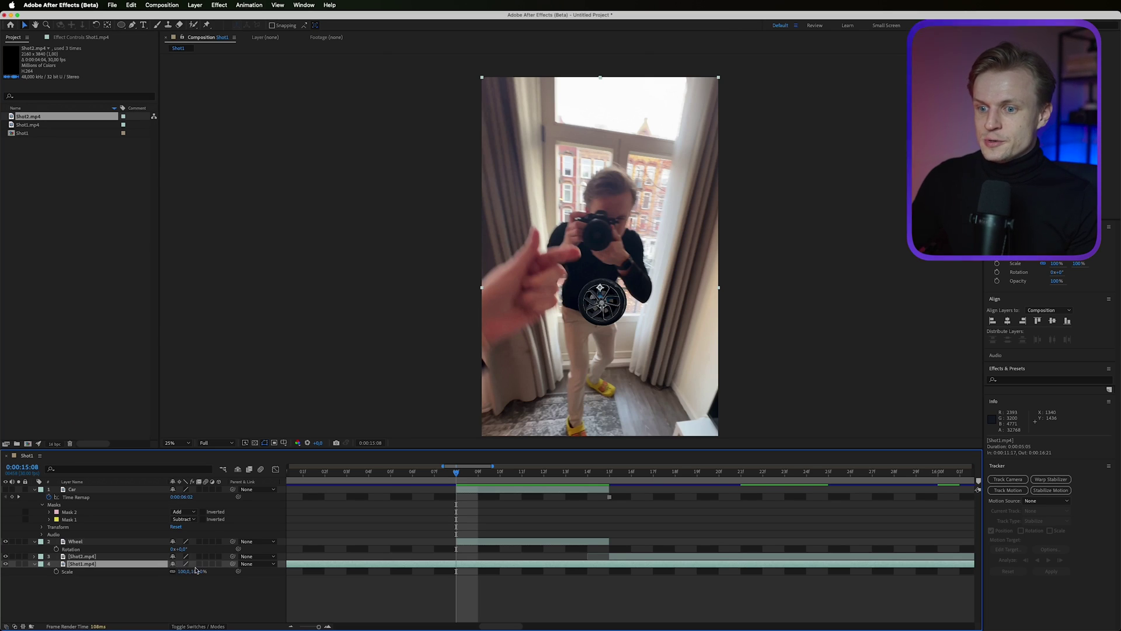
pyautogui.moveTo(196, 572); pyautogui.dragTo(399, 401)
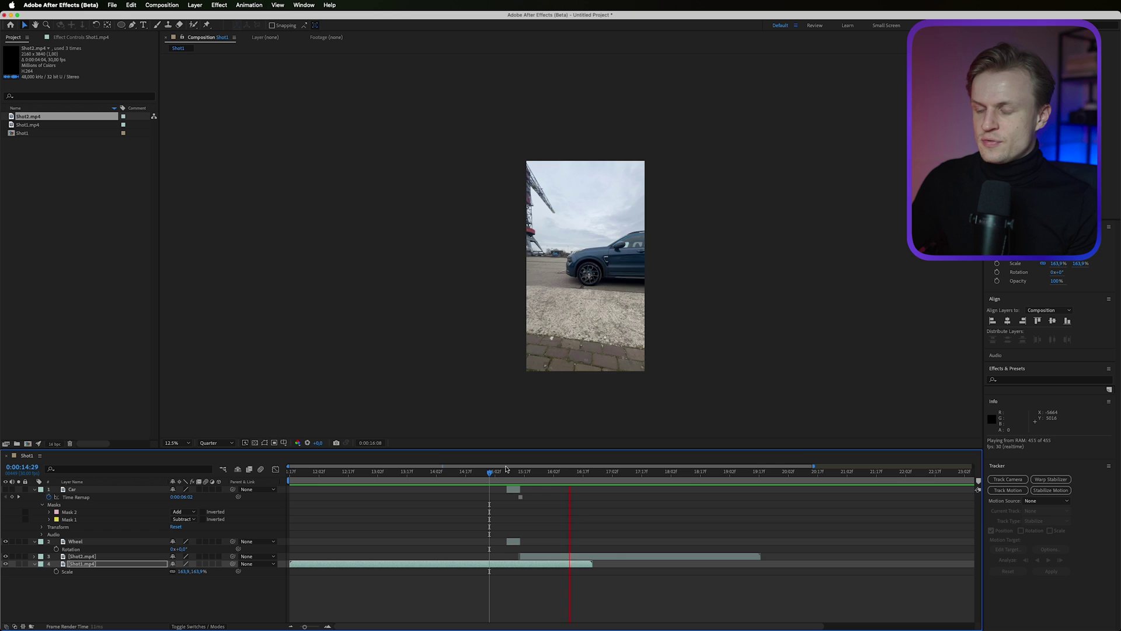
pyautogui.moveTo(572, 474); pyautogui.dragTo(483, 475)
pyautogui.press('super+z')
pyautogui.press('super+z')
pyautogui.press('super+z')
pyautogui.press('super+z')
pyautogui.hotkey('ctrl', 'z')
# Parent the Car and Wheel layers to the Shot2 layer
pyautogui.moveTo(537, 474); pyautogui.dragTo(517, 474)
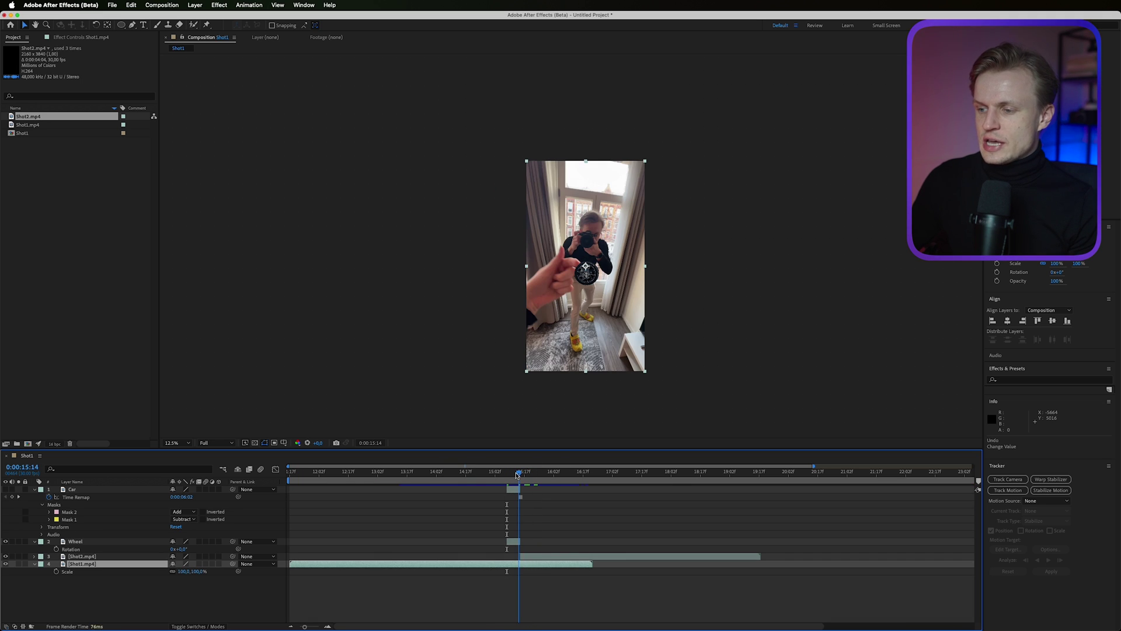
pyautogui.scroll(3, 513, 474)
pyautogui.click(618, 471)
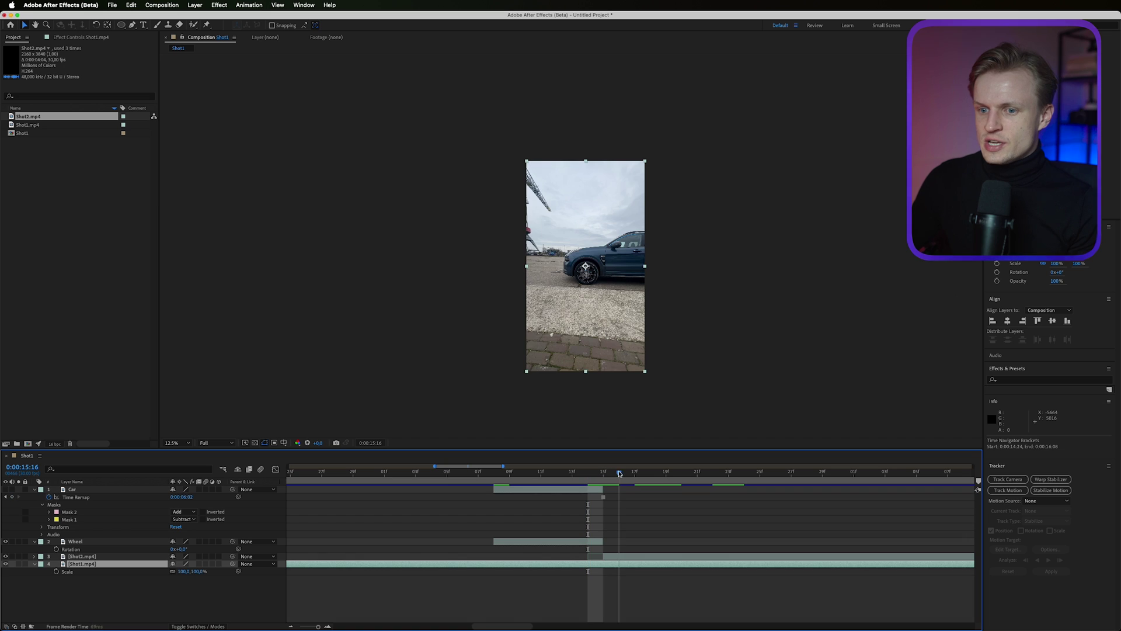
pyautogui.click(66, 542)
pyautogui.keyDown('shift'); pyautogui.click(71, 490); pyautogui.keyUp('shift')
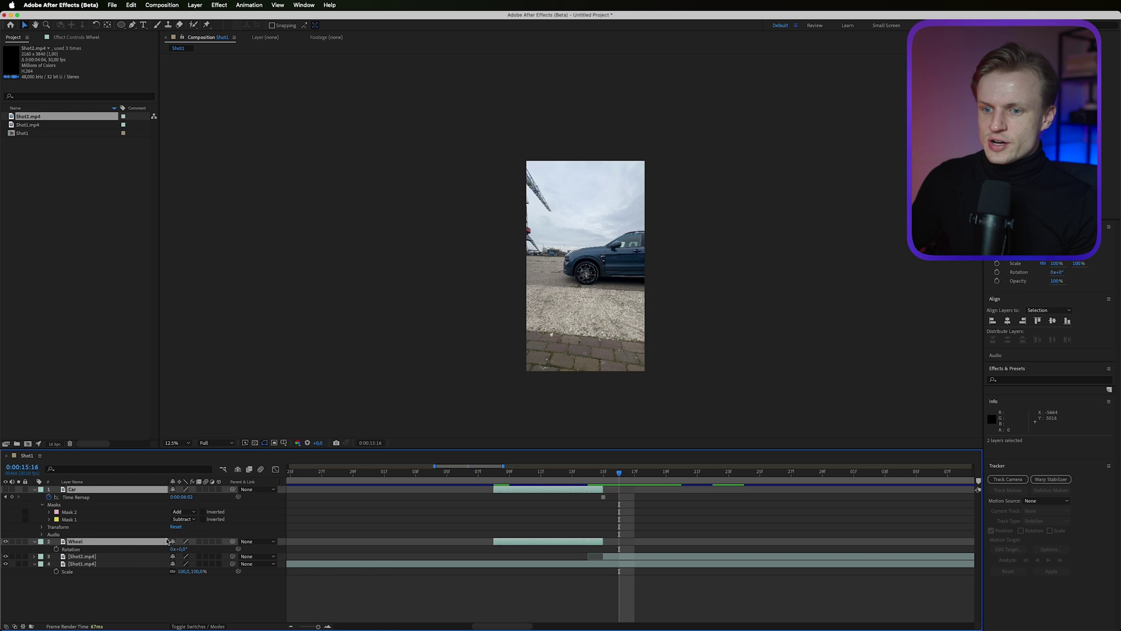
pyautogui.moveTo(232, 542); pyautogui.dragTo(100, 557)
# Move the Shot2 layer to position 1041, 1349 so its parented wheel covers the camera lens in Shot1
pyautogui.click(93, 556)
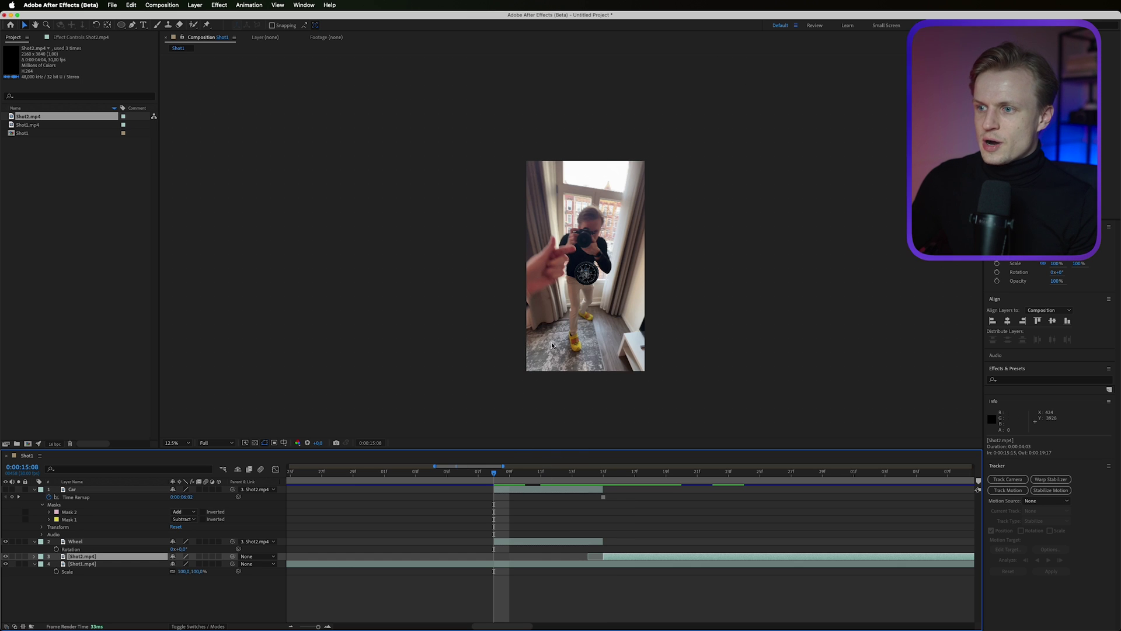
pyautogui.scroll(1, 552, 345)
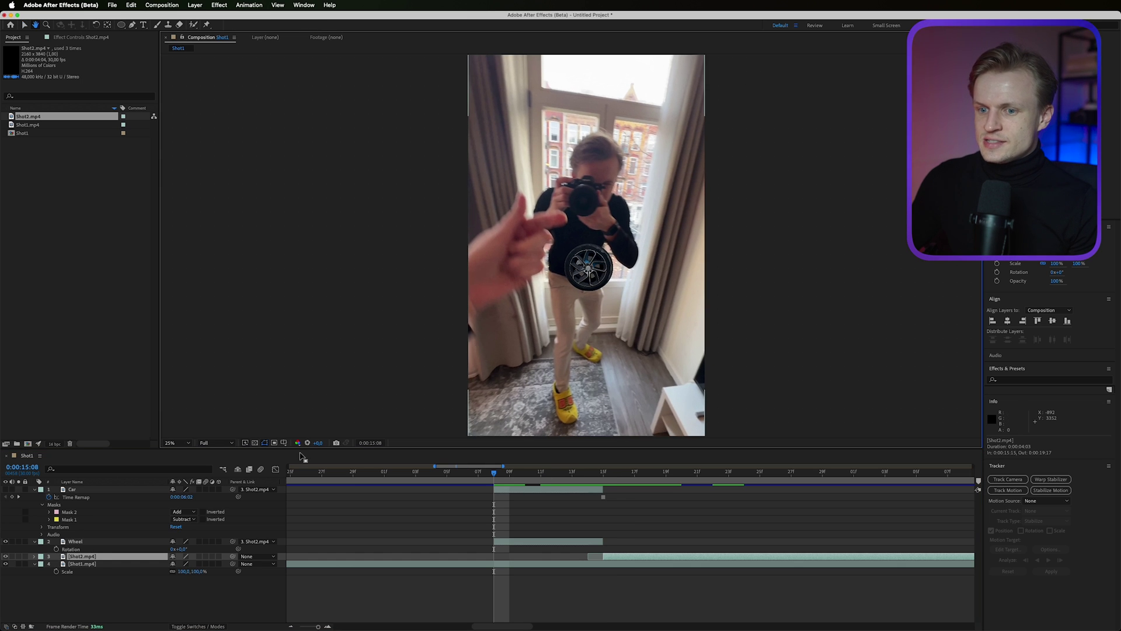
pyautogui.click(100, 557)
pyautogui.press('v')
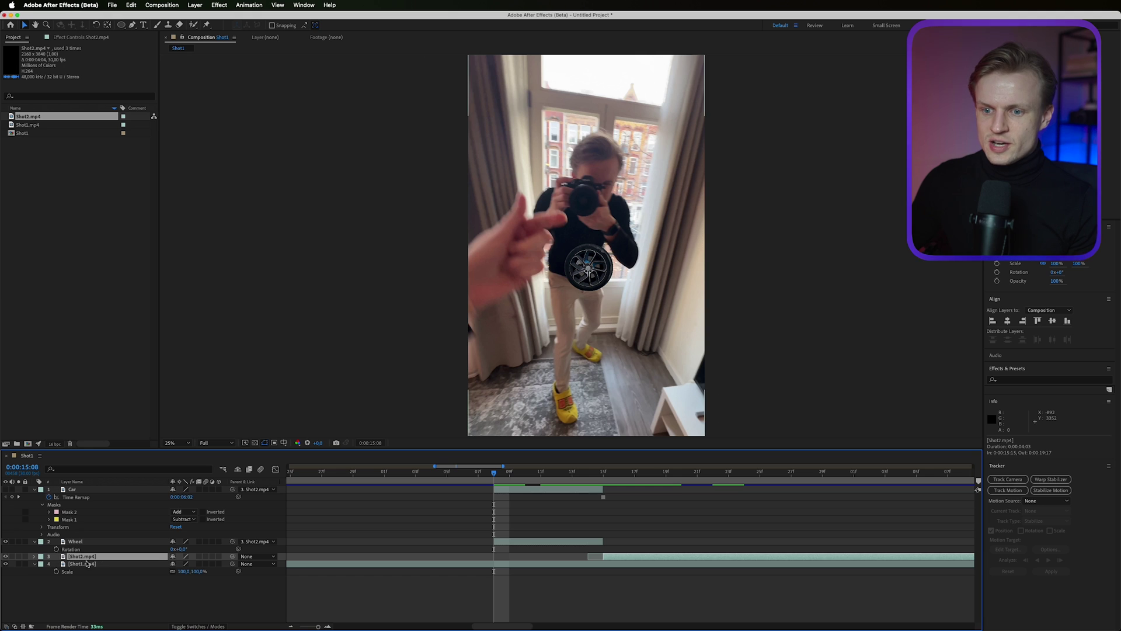
pyautogui.press('p')
pyautogui.moveTo(193, 564); pyautogui.dragTo(60, 549)
pyautogui.moveTo(197, 565); pyautogui.dragTo(148, 566)
# At 0:00:15:17, scale the Shot2 layer up to about 132% so it fills the frame
pyautogui.moveTo(494, 473); pyautogui.dragTo(635, 473)
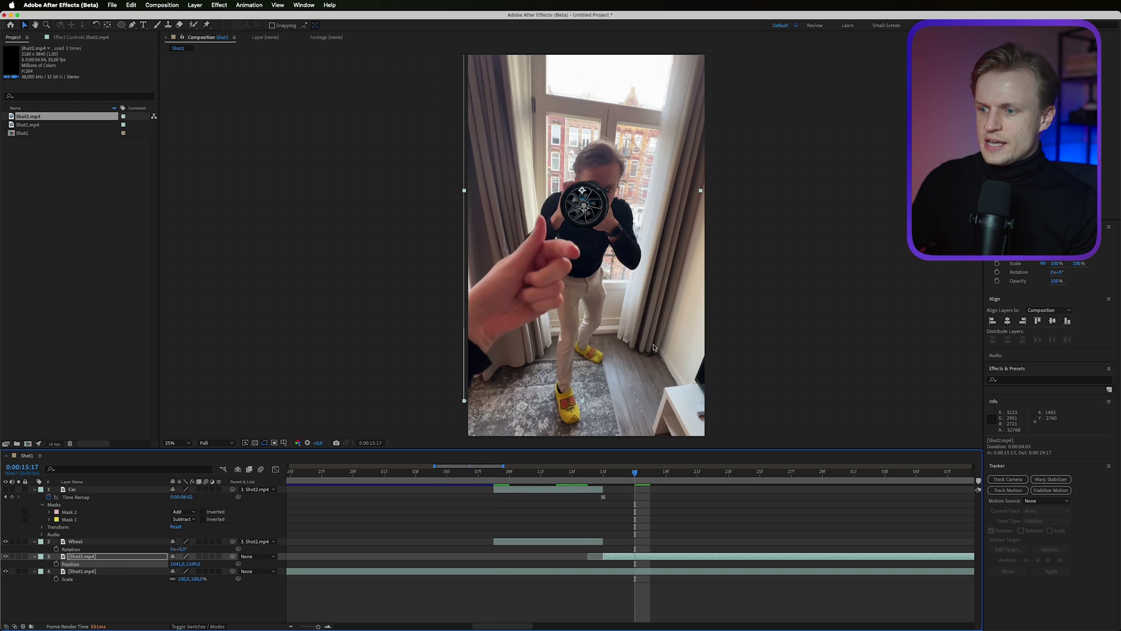
pyautogui.scroll(-1, 655, 346)
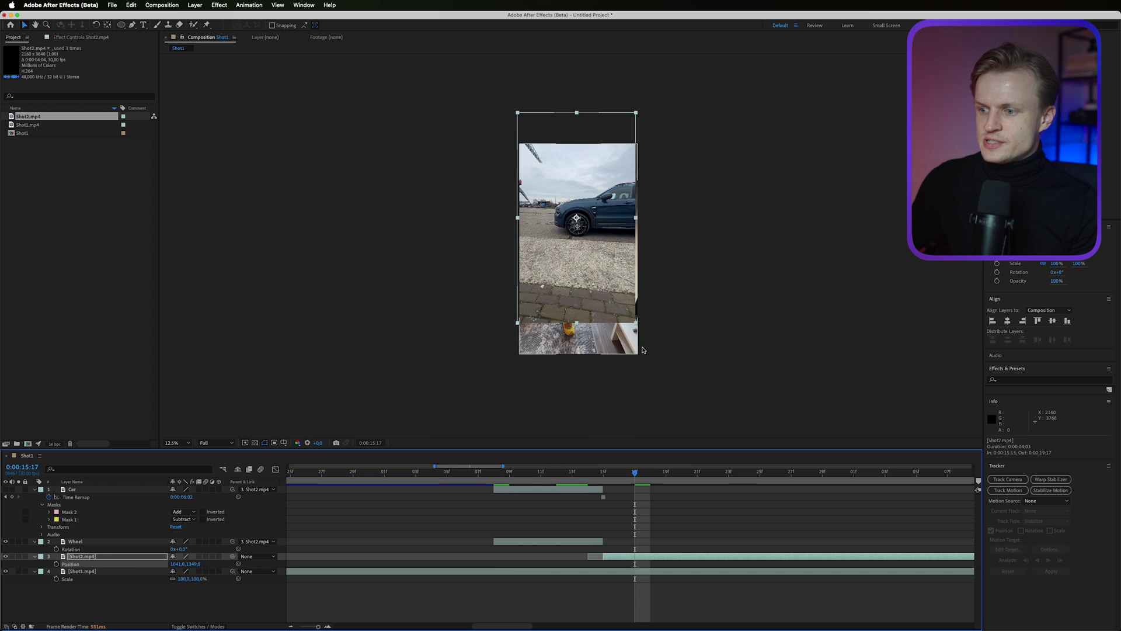
pyautogui.press('s')
pyautogui.moveTo(198, 564); pyautogui.dragTo(313, 537)
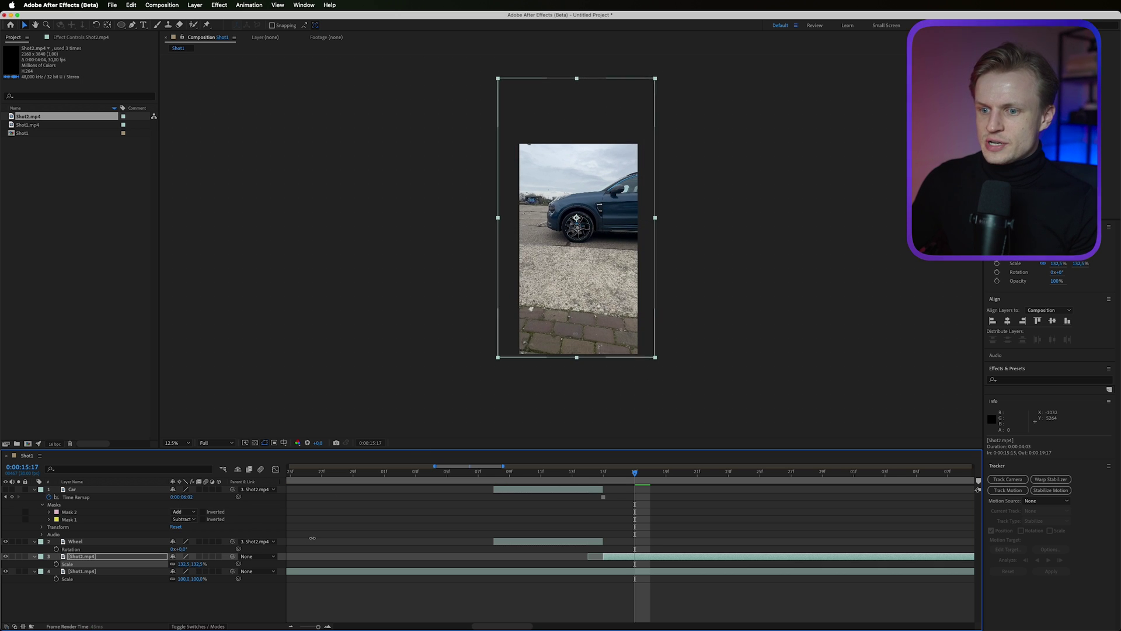
# Scrub through Shot1 from about 0:00:11:21 to the wheel's first frame at 0:00:15:08 to examine how the wheel enters
pyautogui.moveTo(633, 479); pyautogui.dragTo(382, 481)
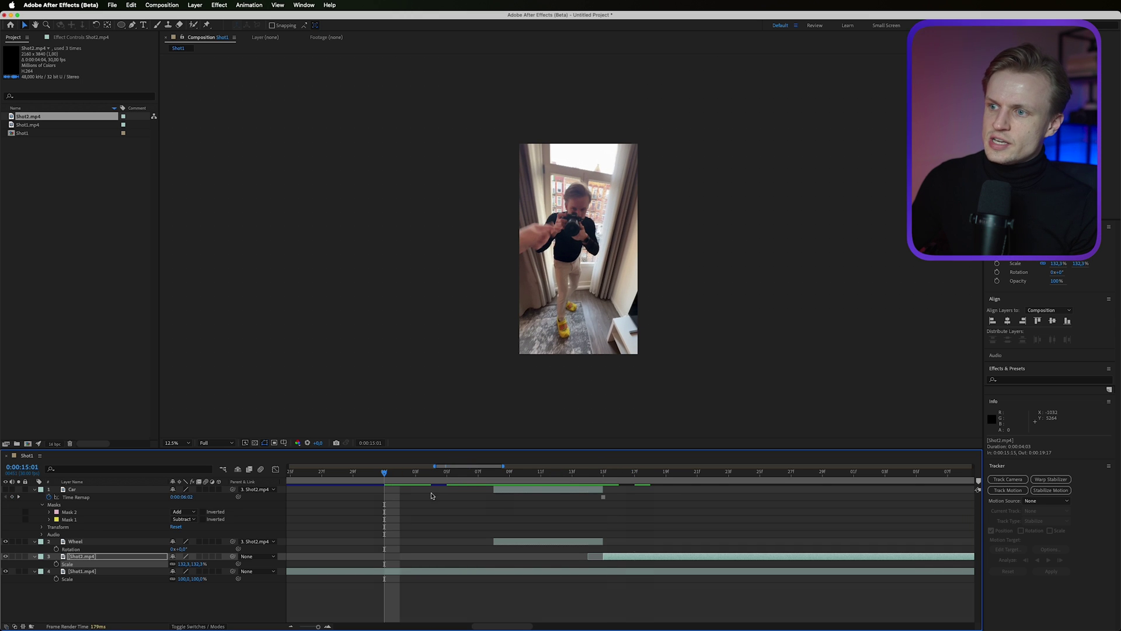
pyautogui.scroll(-2, 547, 523)
pyautogui.click(427, 573)
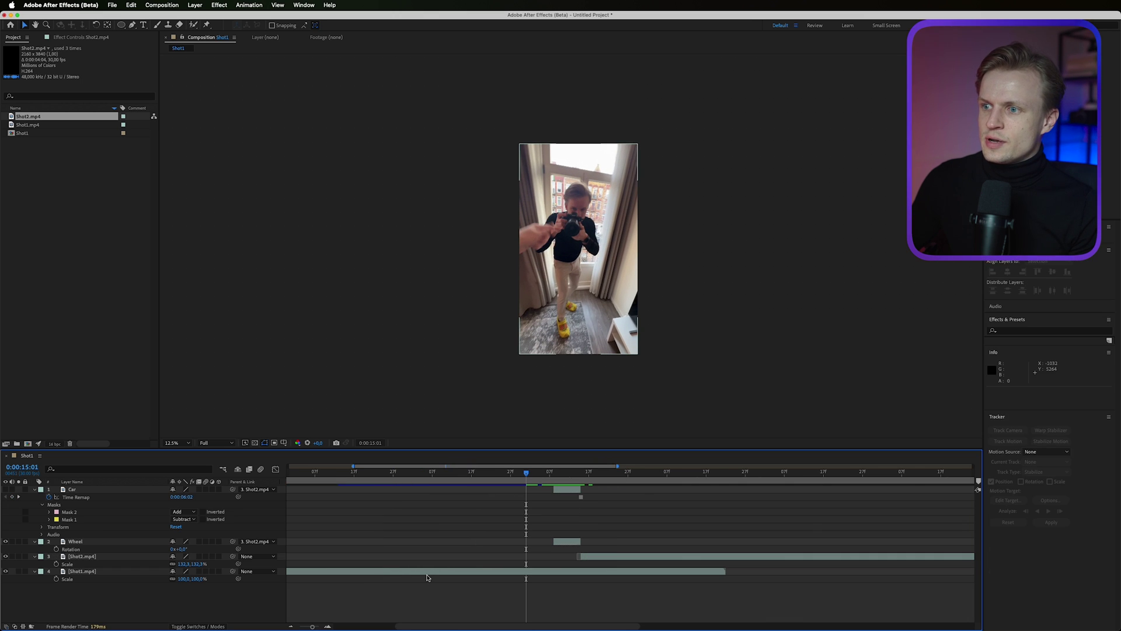
pyautogui.scroll(3, 529, 353)
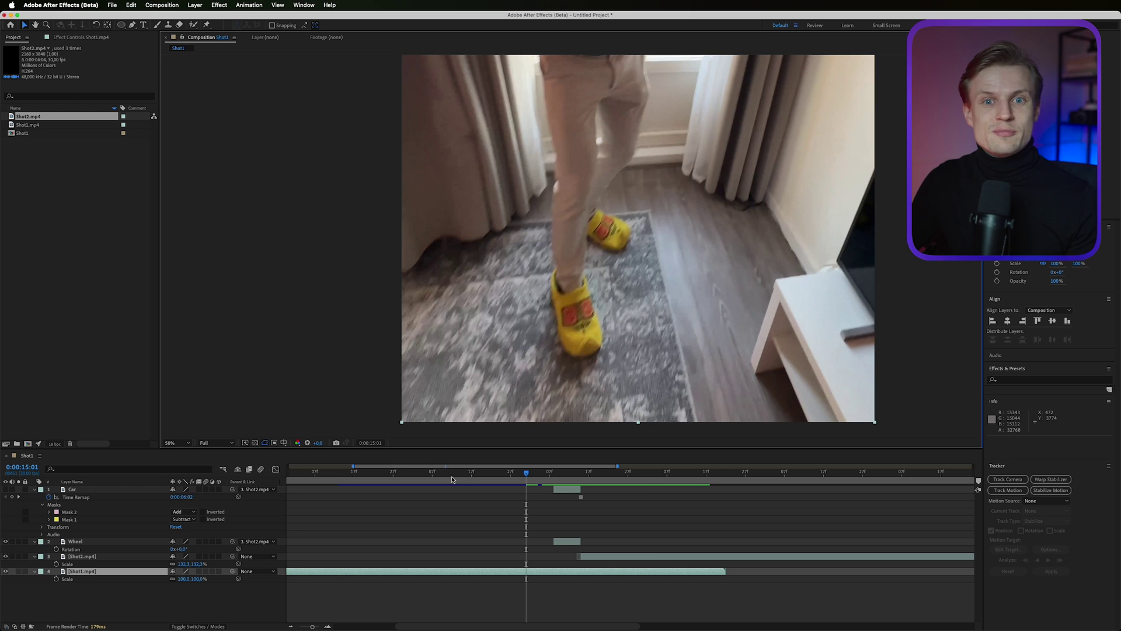
pyautogui.press('-')
pyautogui.press('-')
pyautogui.moveTo(373, 475); pyautogui.dragTo(295, 474)
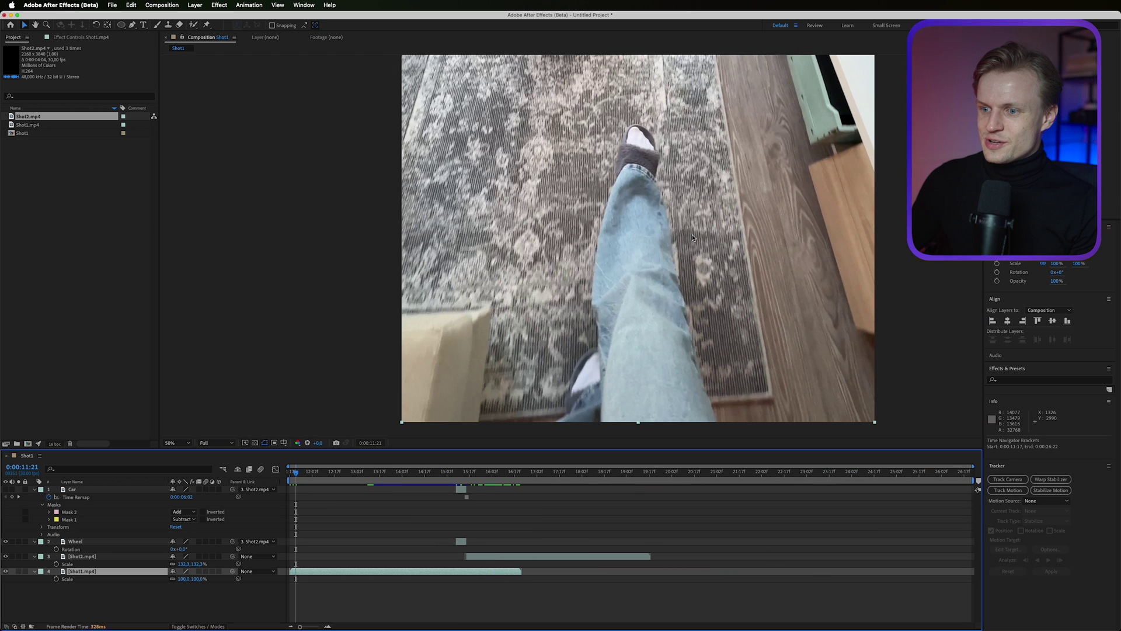
pyautogui.moveTo(449, 473); pyautogui.dragTo(457, 480)
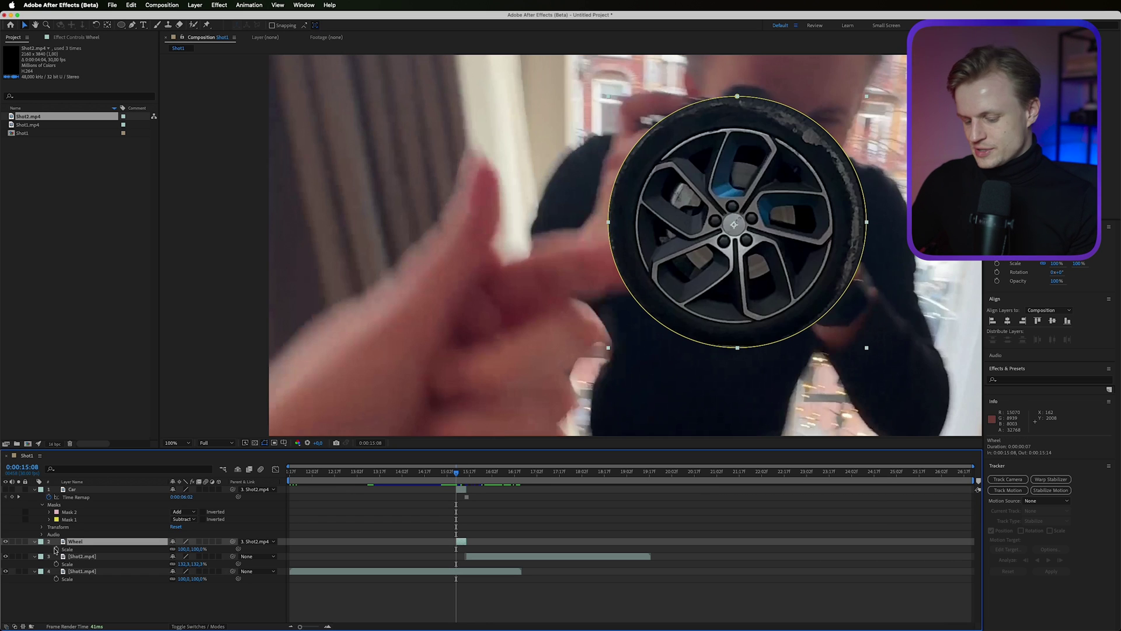
# Keyframe the Wheel layer's scale from 0% at 0:00:15:08 to 100% at 0:00:15:12
pyautogui.click(56, 548)
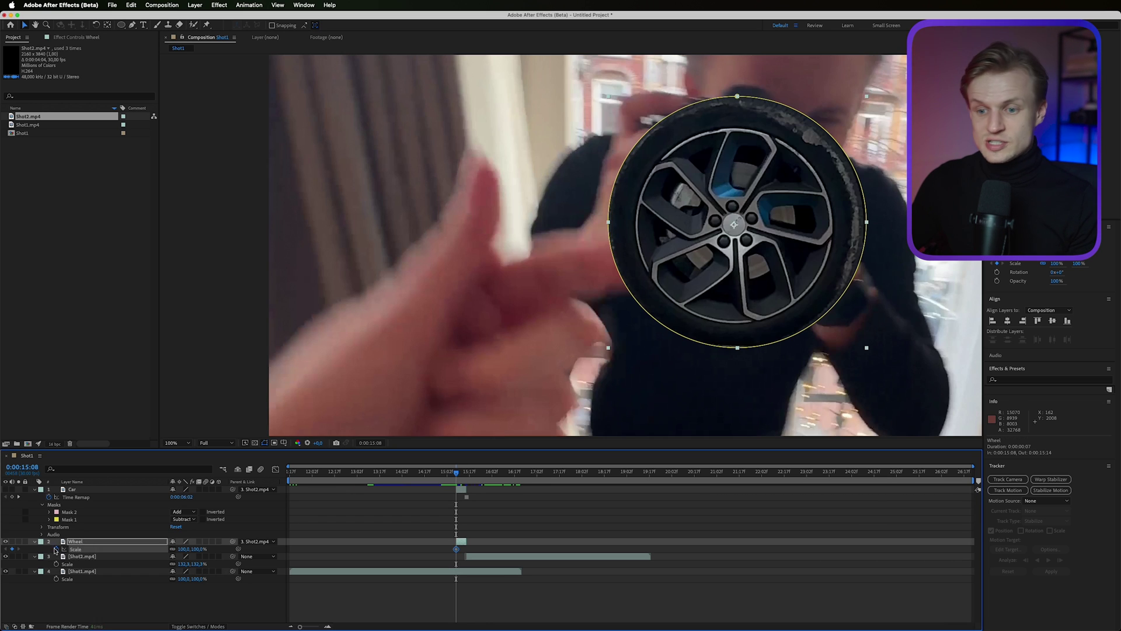
pyautogui.press(';')
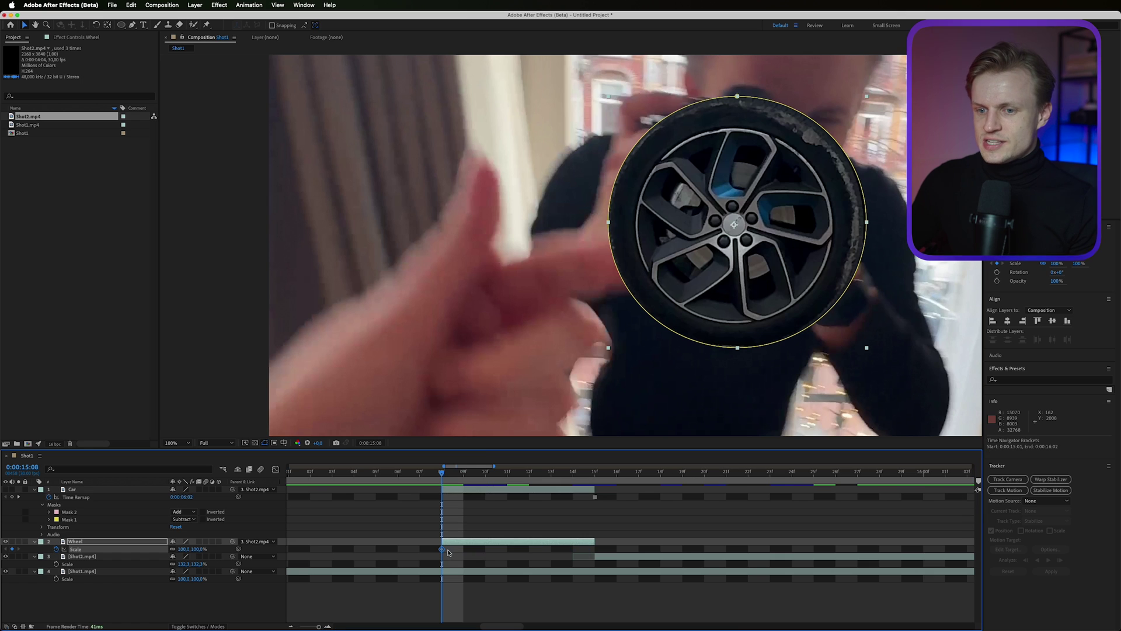
pyautogui.moveTo(526, 549); pyautogui.dragTo(536, 549)
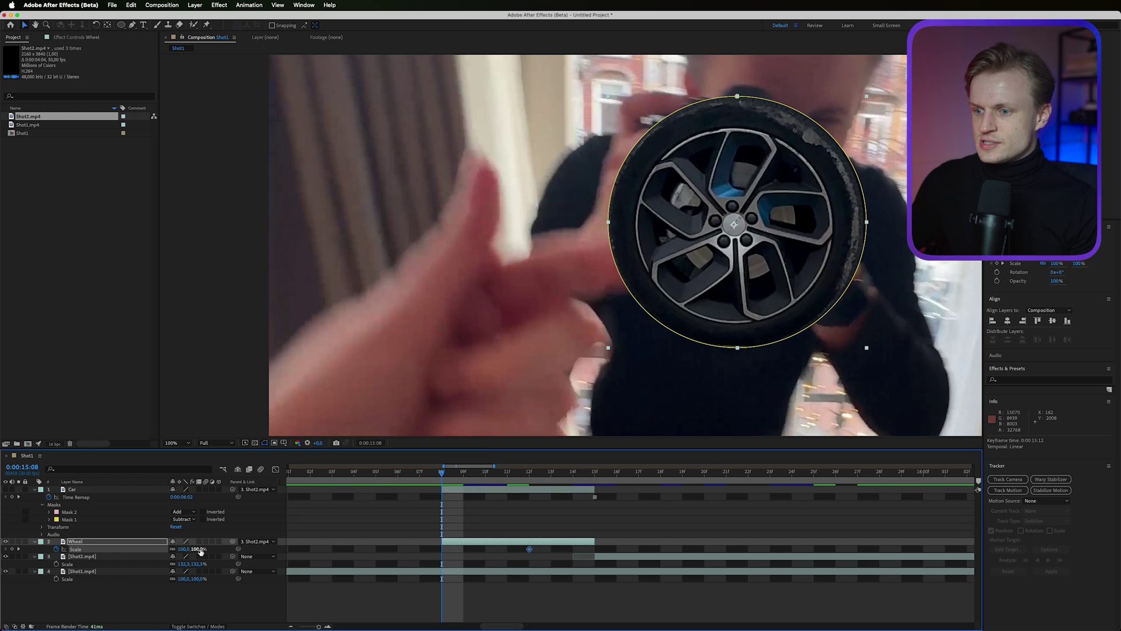
pyautogui.write('0')
pyautogui.press('Return')
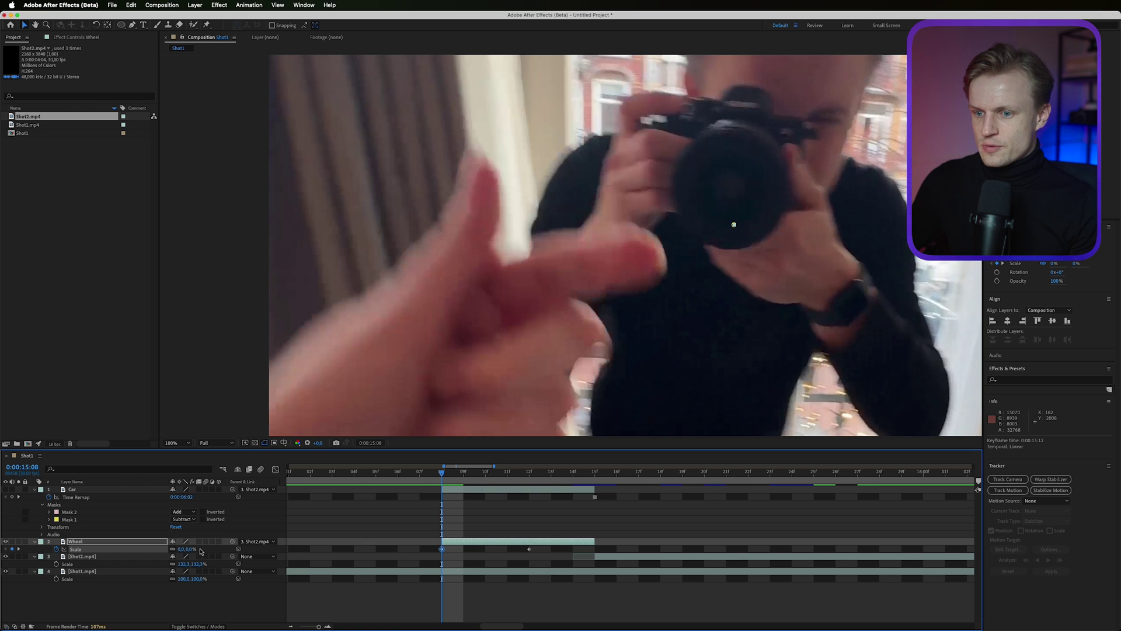
# Set the Shot2 layer's vertical position to about 1284 so the small wheel sits centred on the camera lens
pyautogui.click(88, 558)
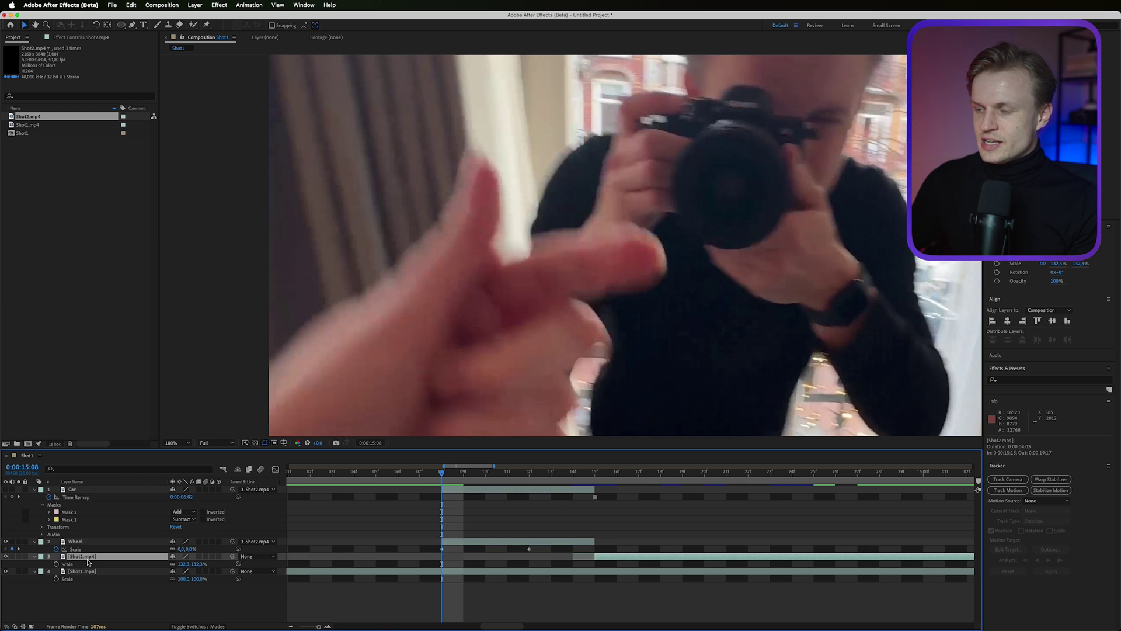
pyautogui.press('pagedown')
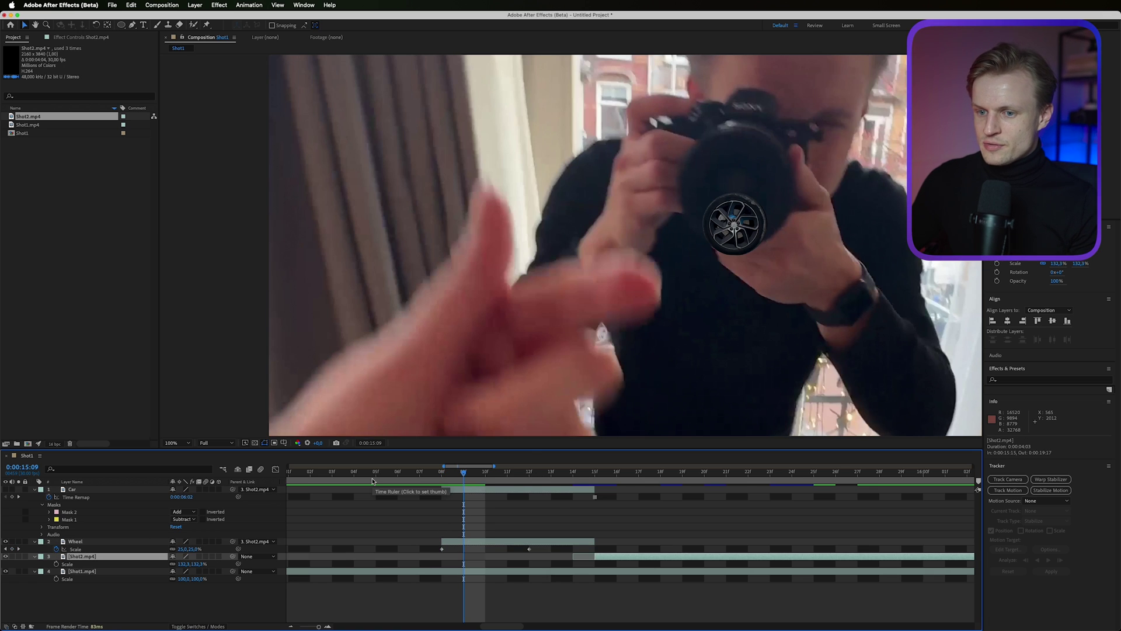
pyautogui.click(515, 542)
pyautogui.click(131, 558)
pyautogui.press('p')
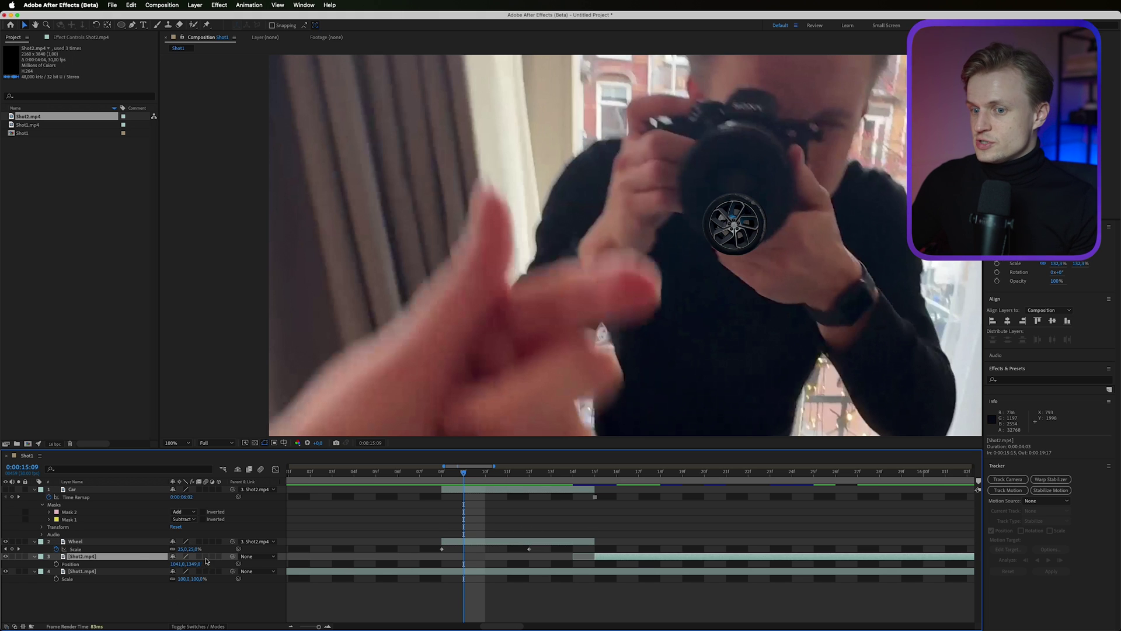
pyautogui.moveTo(194, 568); pyautogui.dragTo(172, 568)
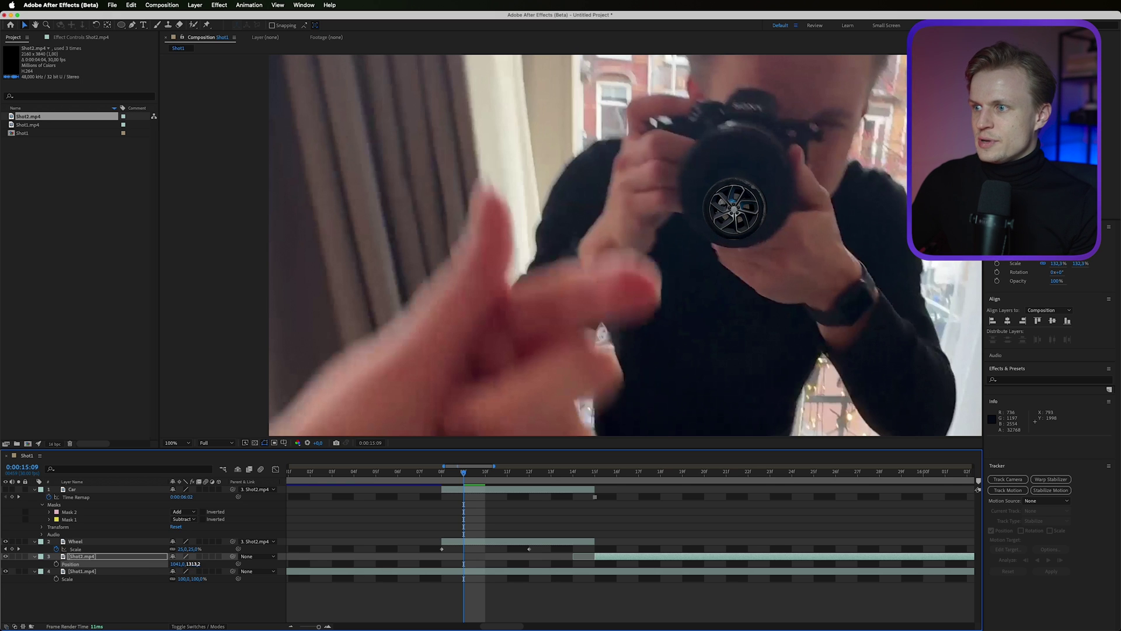
# Start the Wheel layer and its 0% scale keyframe at 0:00:15:05, overshooting to 109% at 0:00:15:11 and settling at 100% at 0:00:15:14
pyautogui.click(529, 471)
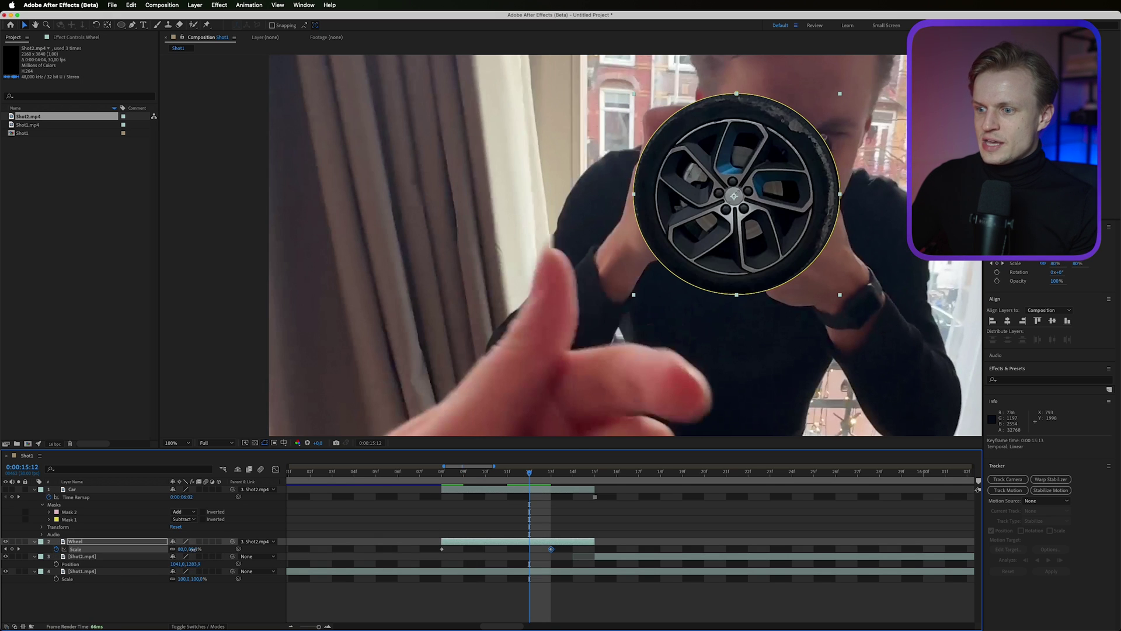
pyautogui.moveTo(192, 549); pyautogui.dragTo(203, 548)
pyautogui.moveTo(551, 549); pyautogui.dragTo(590, 550)
pyautogui.moveTo(445, 543); pyautogui.dragTo(401, 551)
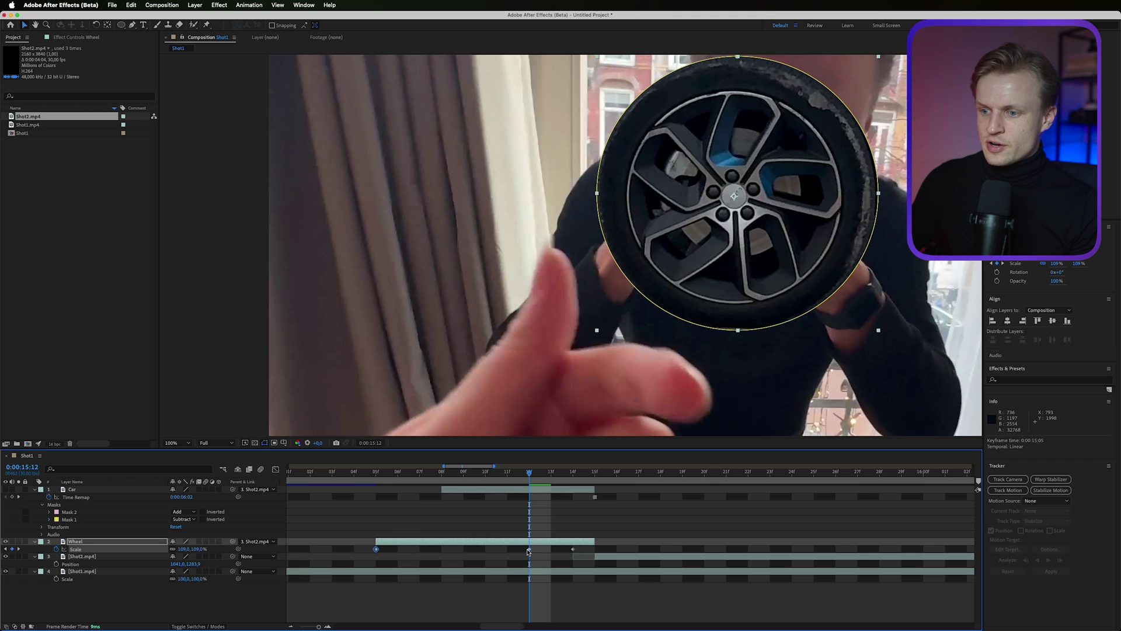
pyautogui.moveTo(531, 550); pyautogui.dragTo(507, 549)
# Apply Easy Ease to all of the Wheel layer's scale keyframes and enable motion blur on the layer
pyautogui.rightClick(376, 549)
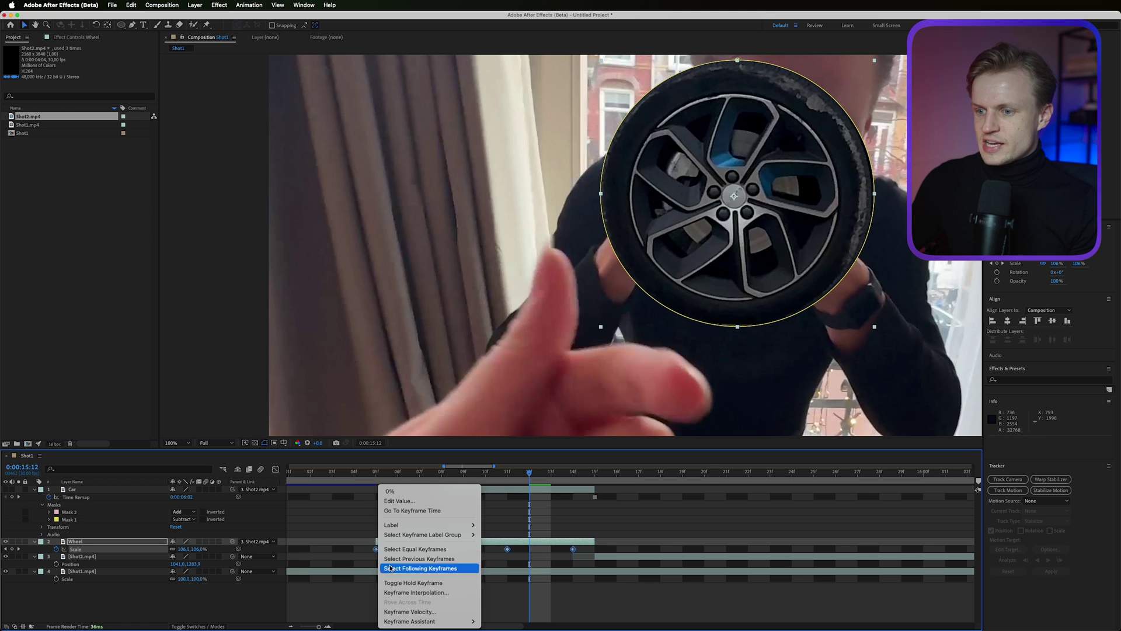
pyautogui.moveTo(444, 620)
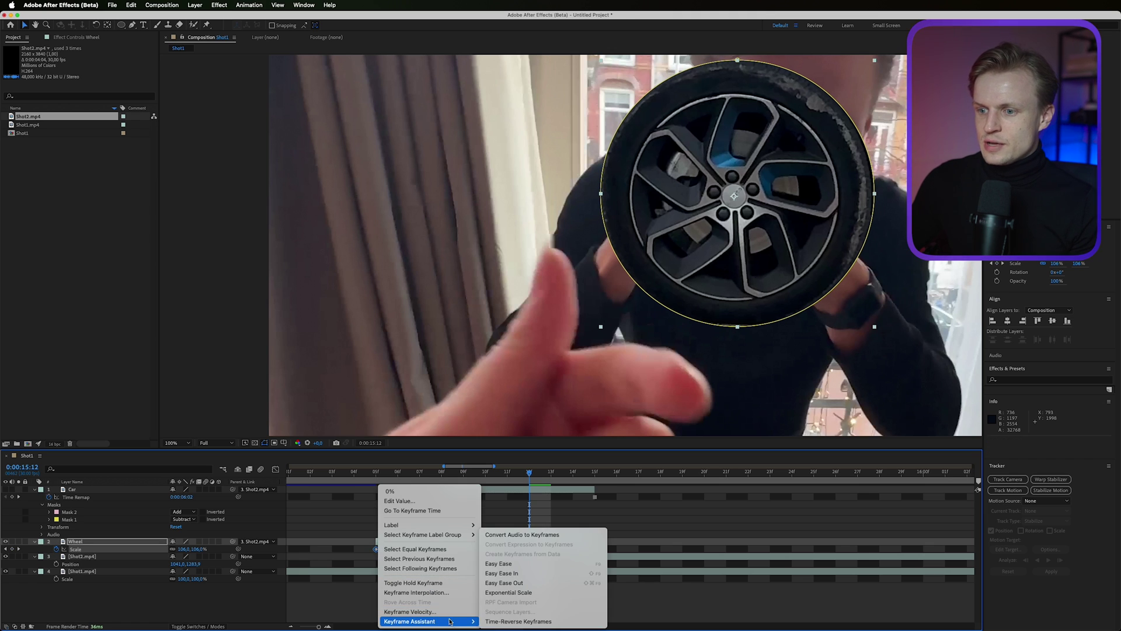
pyautogui.click(510, 564)
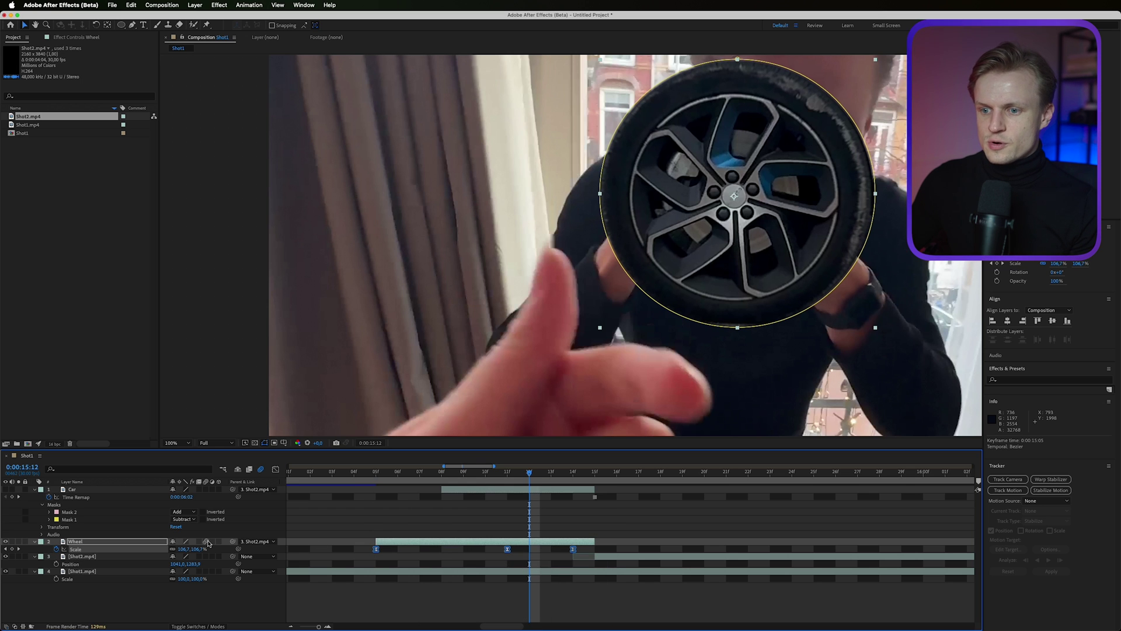
# Lower the preview resolution to Quarter and play the transition from about 0:00:15:04
pyautogui.moveTo(522, 475); pyautogui.dragTo(376, 484)
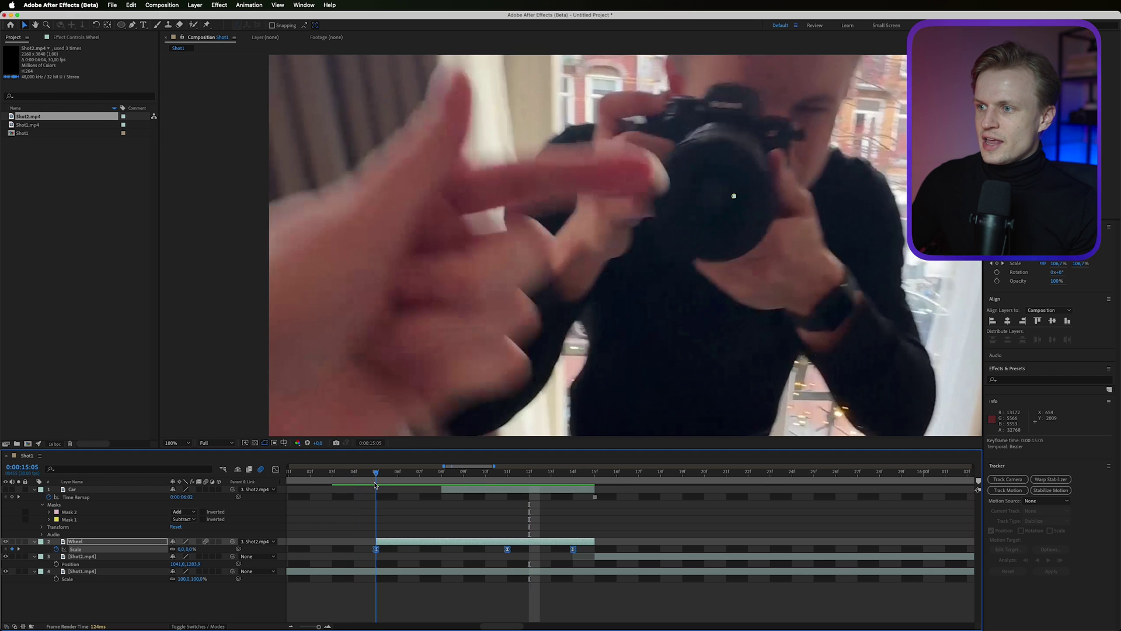
pyautogui.click(233, 444)
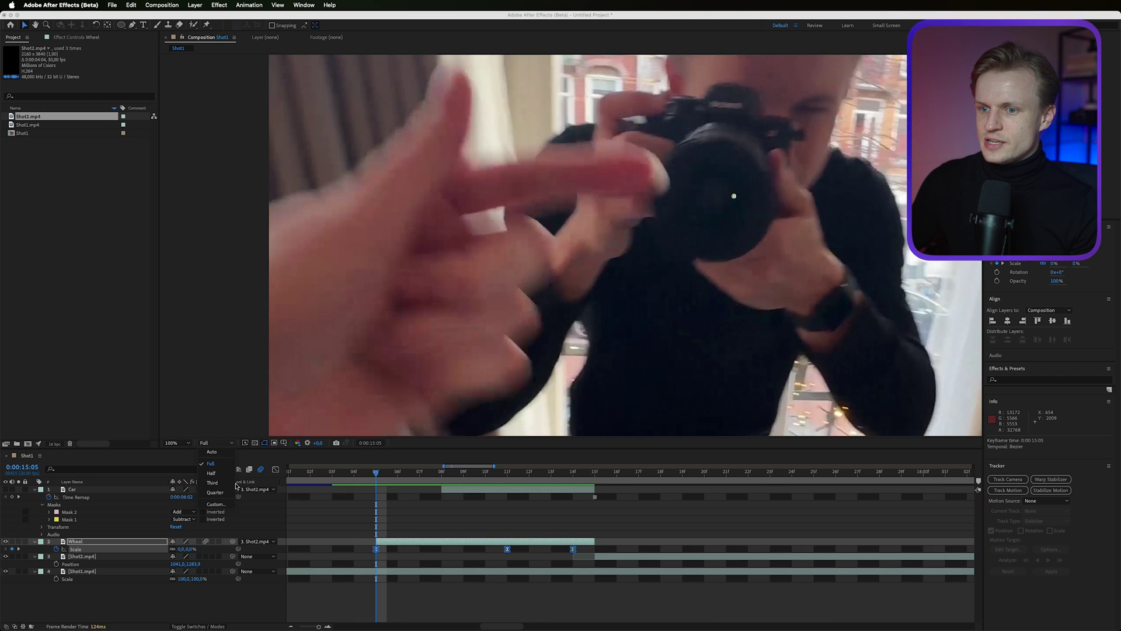
pyautogui.click(214, 492)
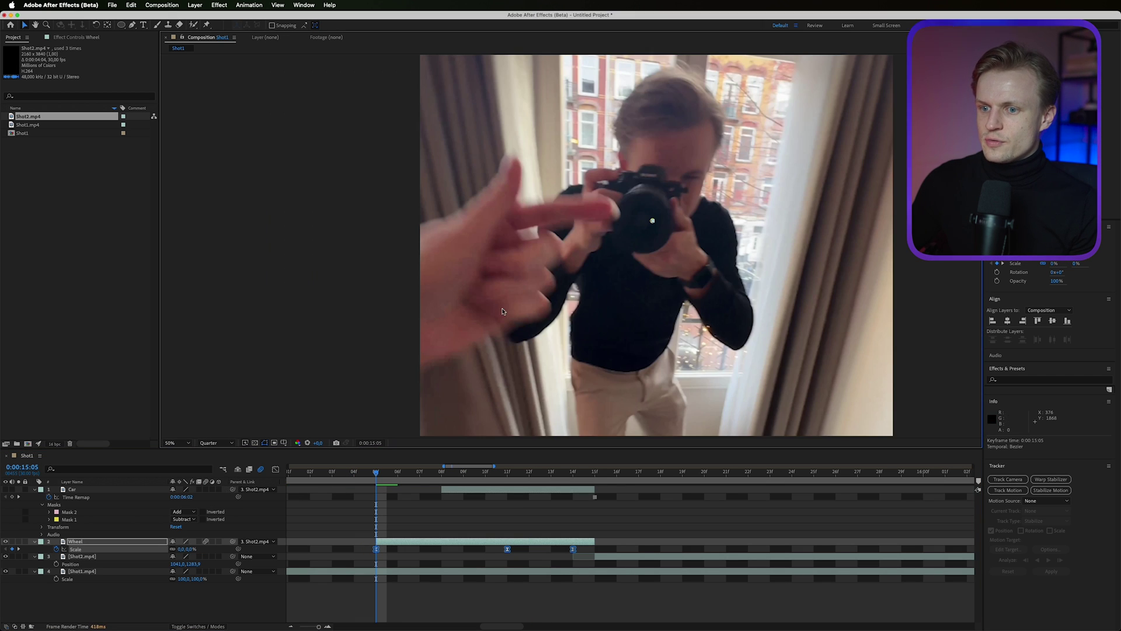
pyautogui.click(363, 475)
pyautogui.press('space')
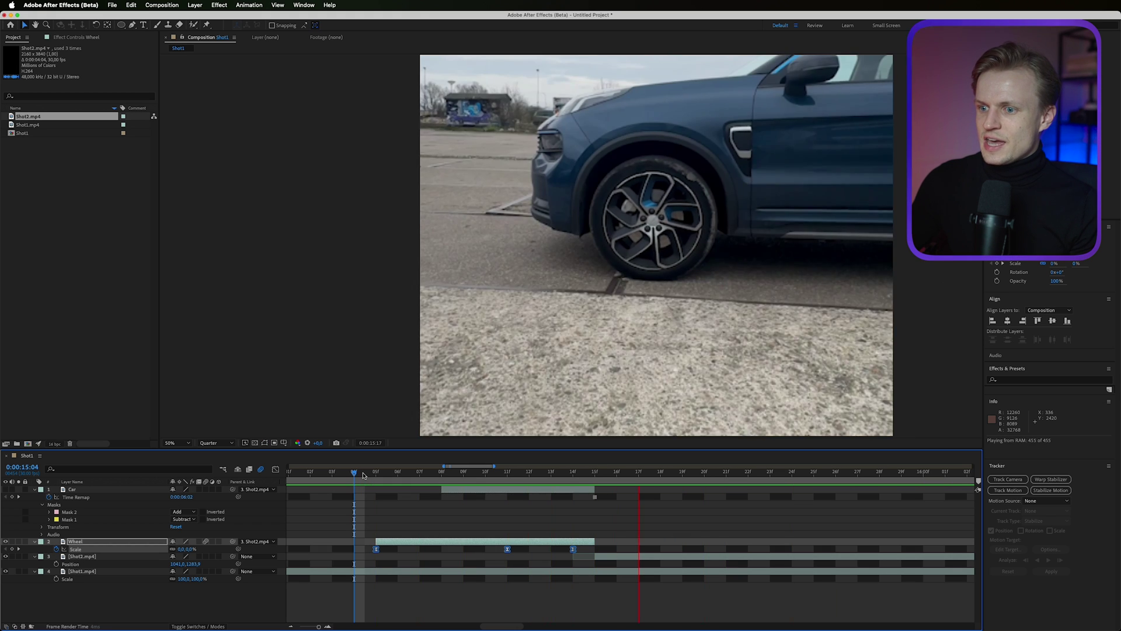
# Set a rotation keyframe of 0° on the Wheel layer at its start, 0:00:15:05
pyautogui.moveTo(364, 475); pyautogui.dragTo(378, 474)
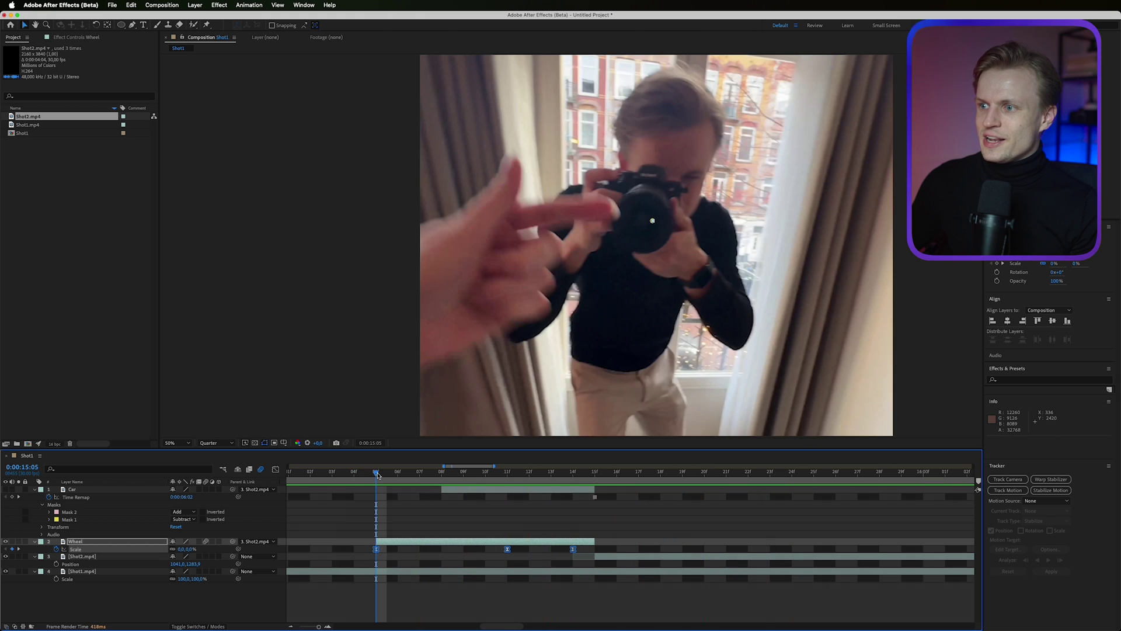
pyautogui.click(433, 532)
pyautogui.click(431, 542)
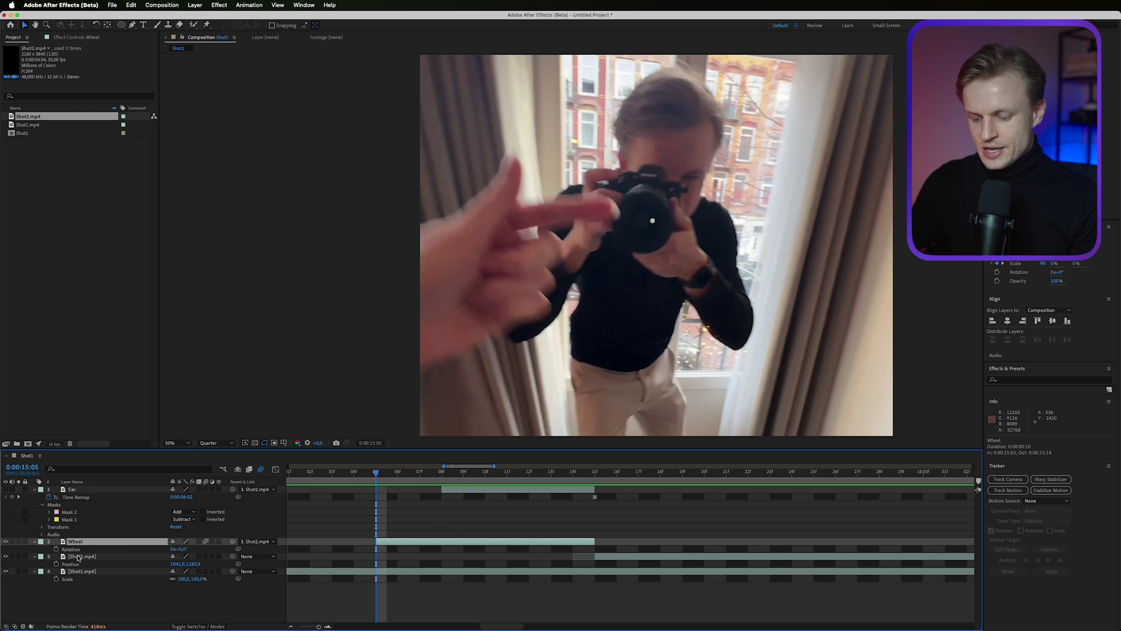
pyautogui.click(57, 549)
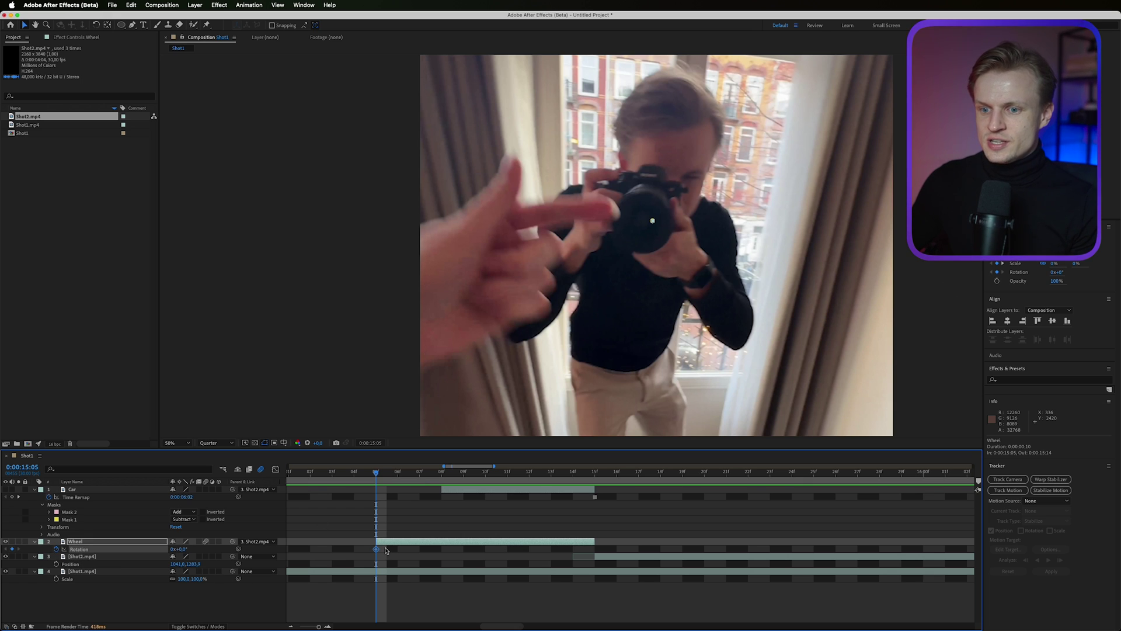
# Set the Wheel layer's rotation to 81° at 0:00:15:05 and place the 0° keyframe at 0:00:15:14 with Easy Ease
pyautogui.moveTo(376, 549); pyautogui.dragTo(507, 549)
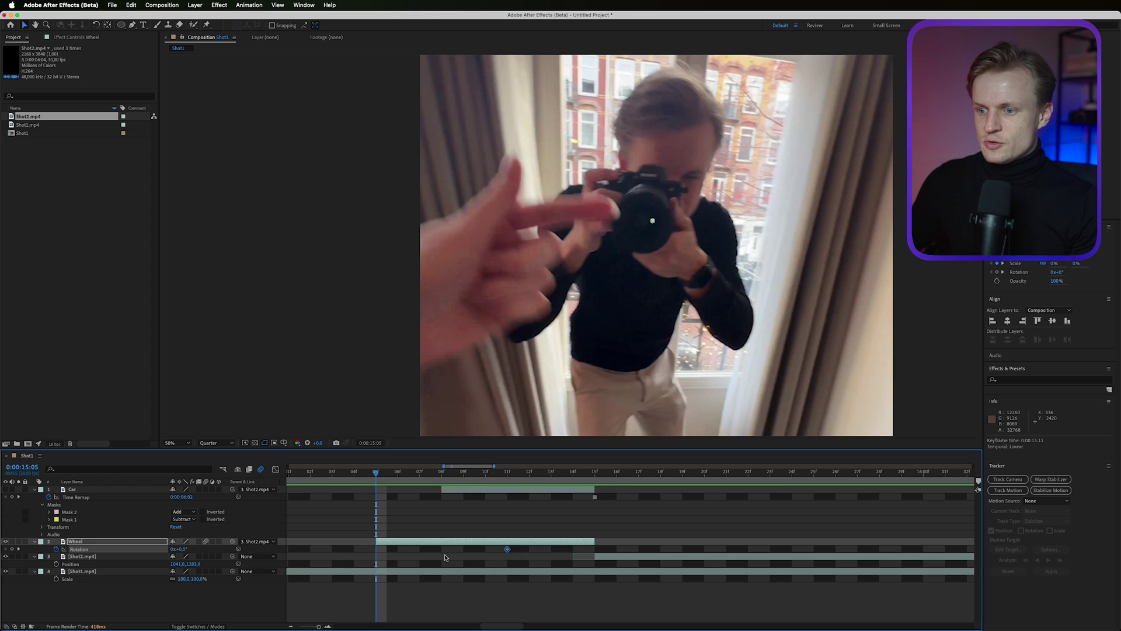
pyautogui.moveTo(181, 549); pyautogui.dragTo(218, 549)
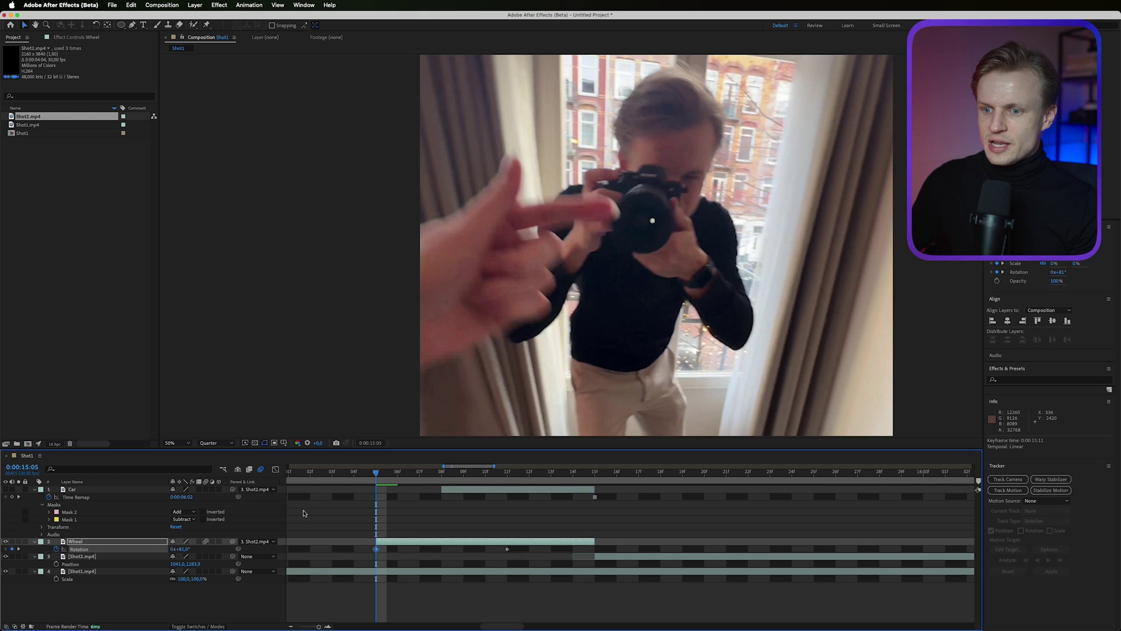
pyautogui.moveTo(377, 474); pyautogui.dragTo(512, 478)
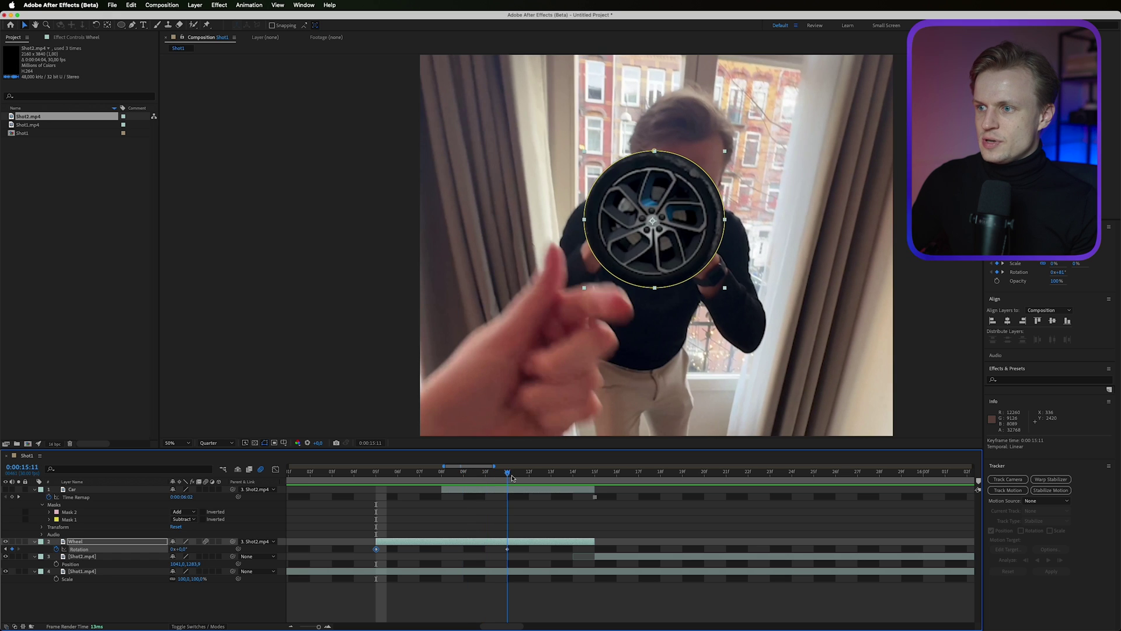
pyautogui.press('pageup')
pyautogui.press('pageup')
pyautogui.moveTo(507, 549); pyautogui.dragTo(572, 549)
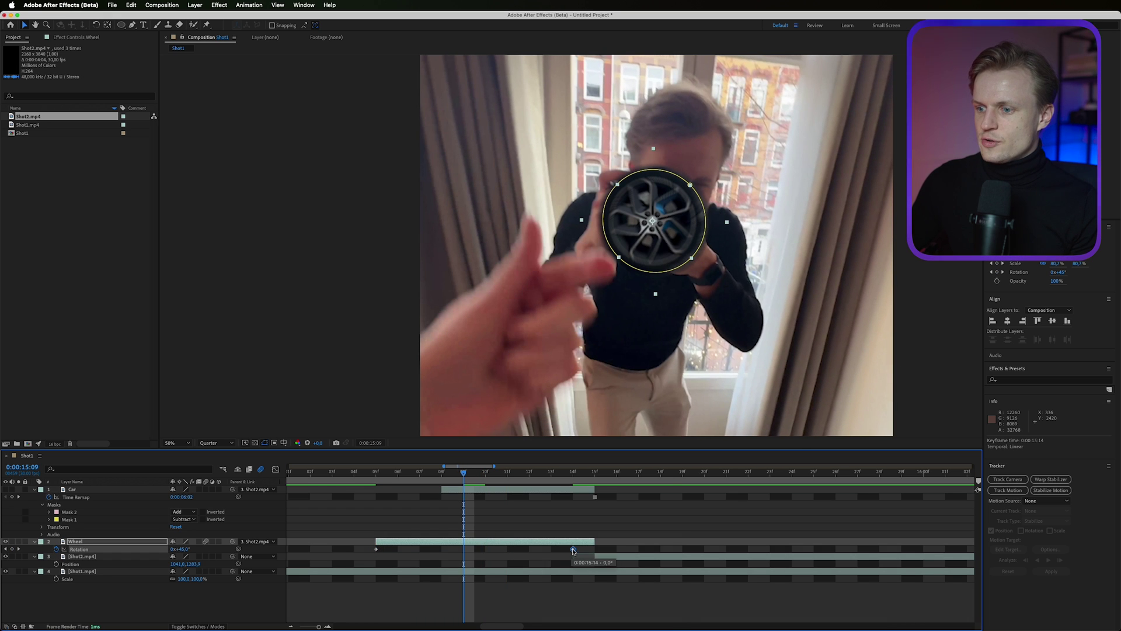
pyautogui.rightClick(572, 549)
pyautogui.click(693, 563)
# Play the transition from about 0:00:15:04 to check the wheel's rotation
pyautogui.moveTo(470, 475); pyautogui.dragTo(357, 476)
pyautogui.press('space')
pyautogui.press('space')
pyautogui.click(382, 476)
pyautogui.press('space')
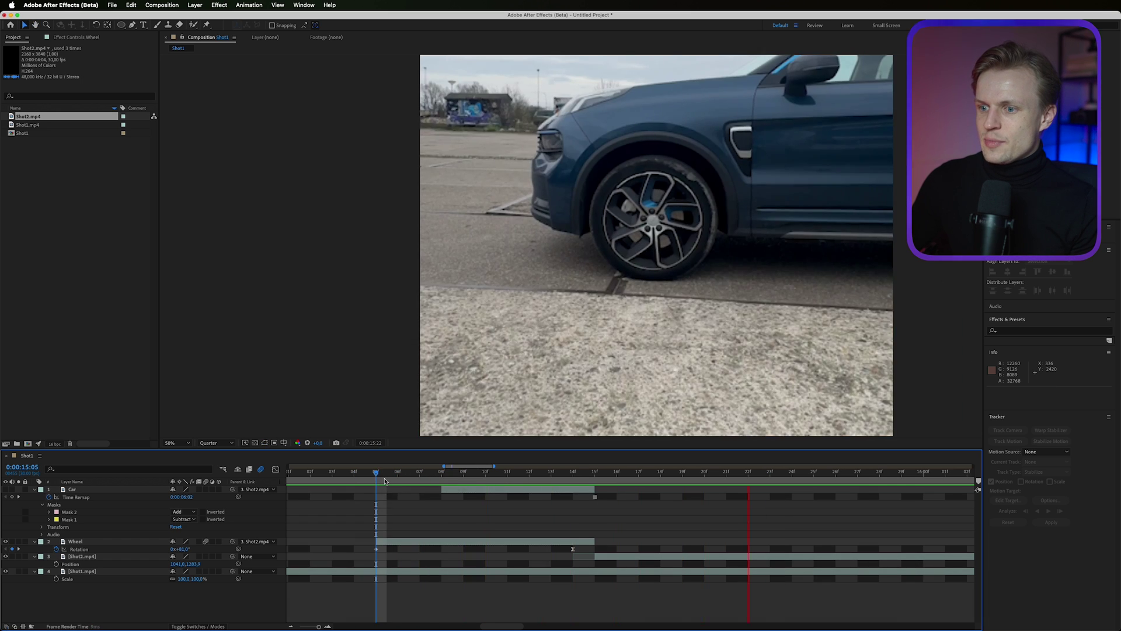
# Shift the Wheel layer two frames earlier to start at 0:00:15:03 and extend its end to 0:00:15:14
pyautogui.click(531, 478)
pyautogui.moveTo(532, 478); pyautogui.dragTo(573, 479)
pyautogui.moveTo(572, 541)
pyautogui.mouseDown()
pyautogui.moveTo(529, 541)
pyautogui.moveTo(594, 542)
pyautogui.mouseUp()
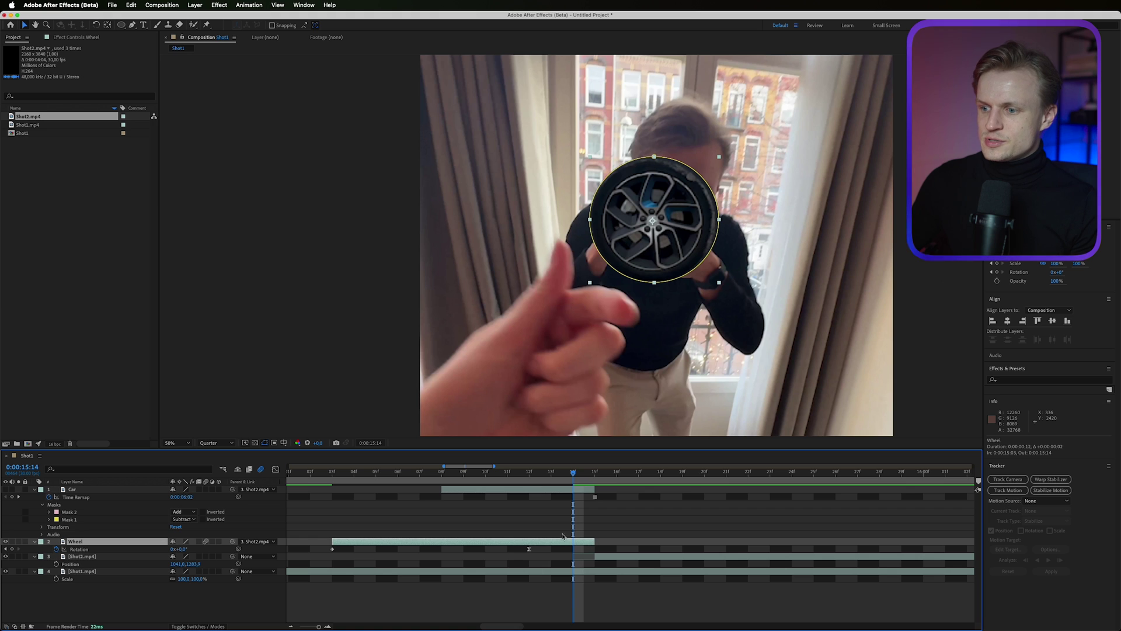
# Go to 0:00:15:12 and make the Car layer visible
pyautogui.click(530, 478)
pyautogui.click(530, 490)
pyautogui.click(70, 601)
pyautogui.click(5, 489)
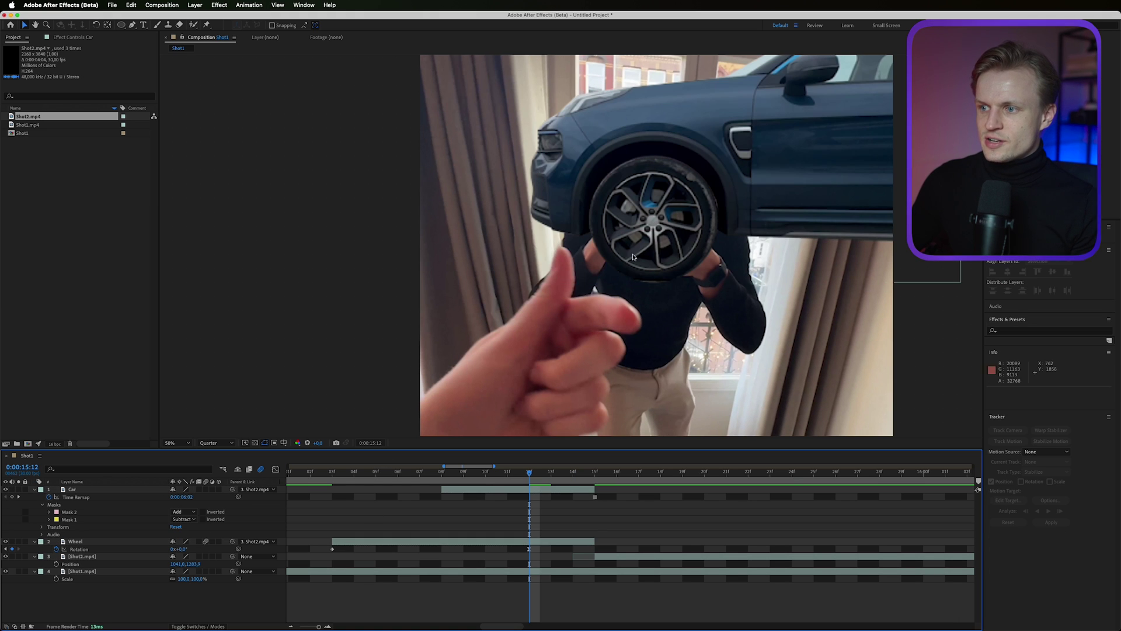
# Animate the Car layer's position from X 2366, outside the frame, at 0:00:15:12 to X 1096 at 0:00:15:15
pyautogui.click(524, 489)
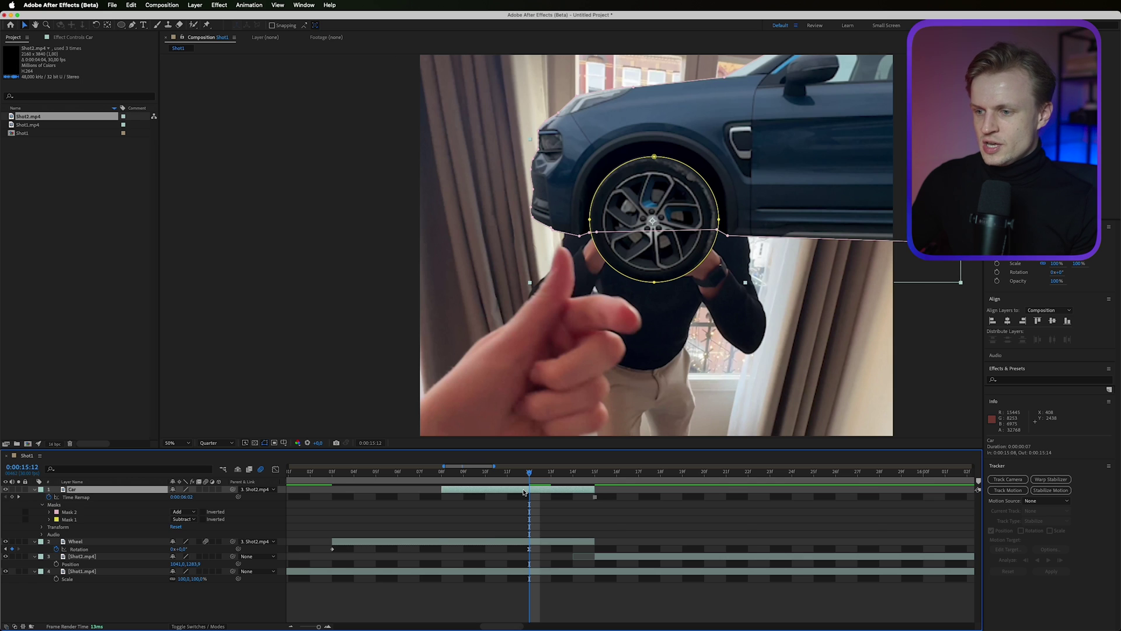
pyautogui.press('p')
pyautogui.click(57, 497)
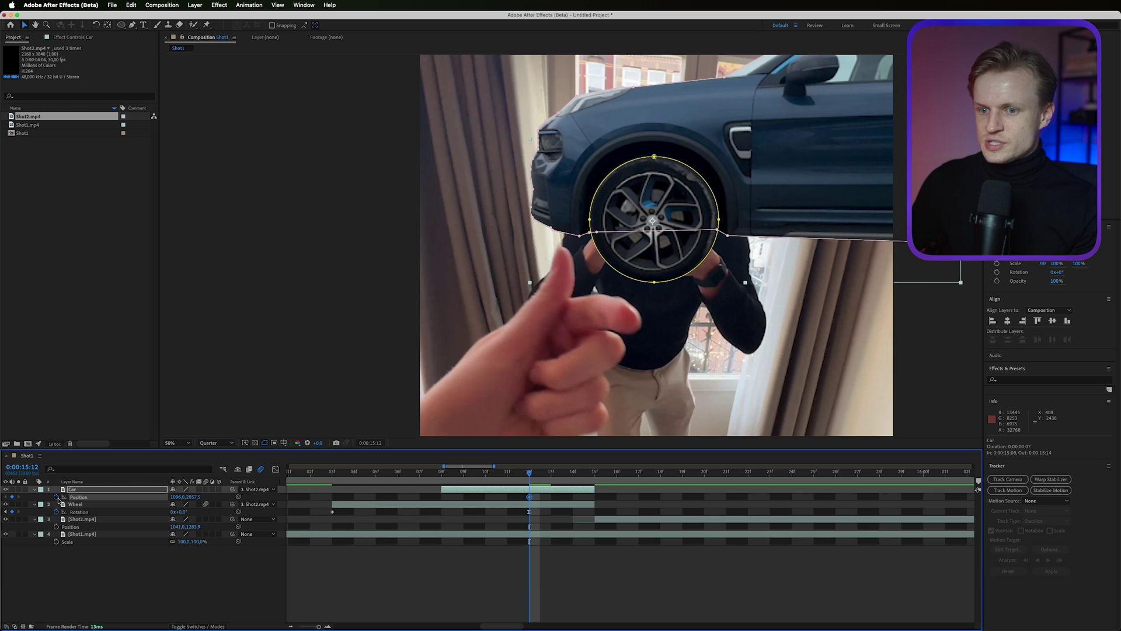
pyautogui.moveTo(530, 496); pyautogui.dragTo(595, 497)
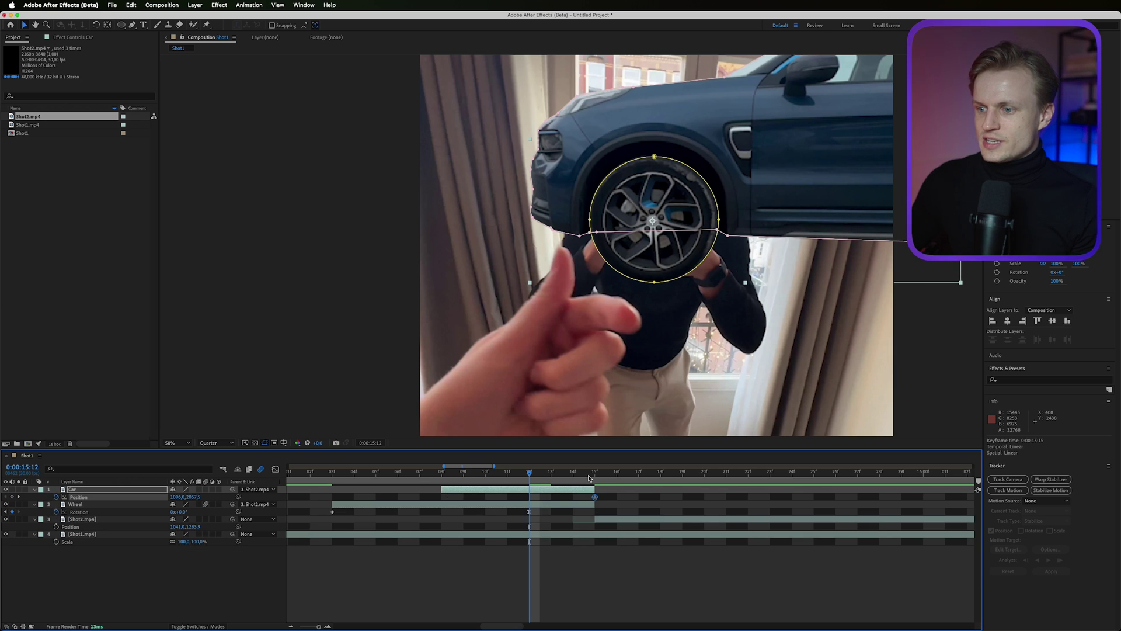
pyautogui.moveTo(172, 501); pyautogui.dragTo(243, 500)
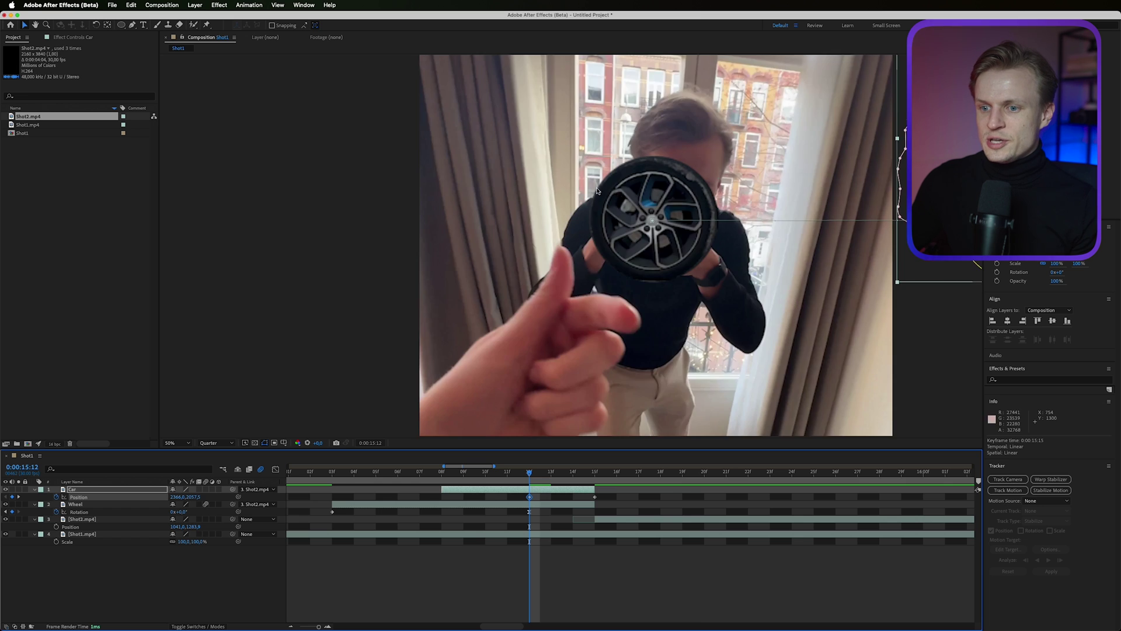
# Apply Easy Ease to the Car layer's final position keyframe
pyautogui.press('/')
pyautogui.rightClick(594, 497)
pyautogui.moveTo(629, 621)
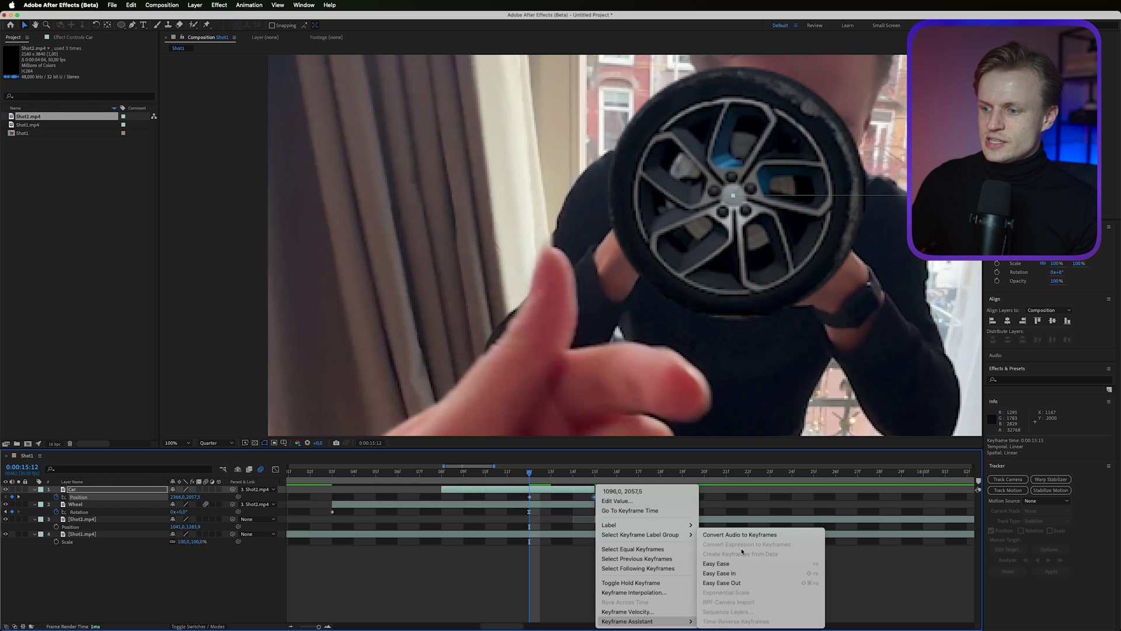
pyautogui.click(736, 558)
# Extend the Car layer's end by two frames and shift the layer to start at 0:00:15:06, with its final position keyframe at 0:00:15:15
pyautogui.click(608, 487)
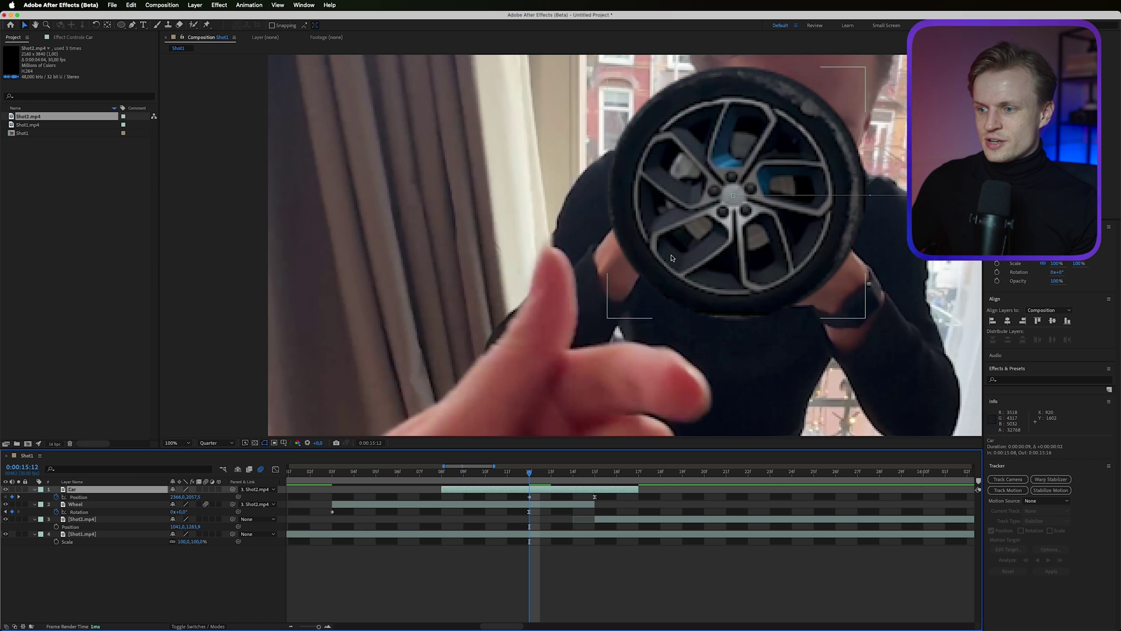
pyautogui.press(',')
pyautogui.press(',')
pyautogui.press(',')
pyautogui.press(',')
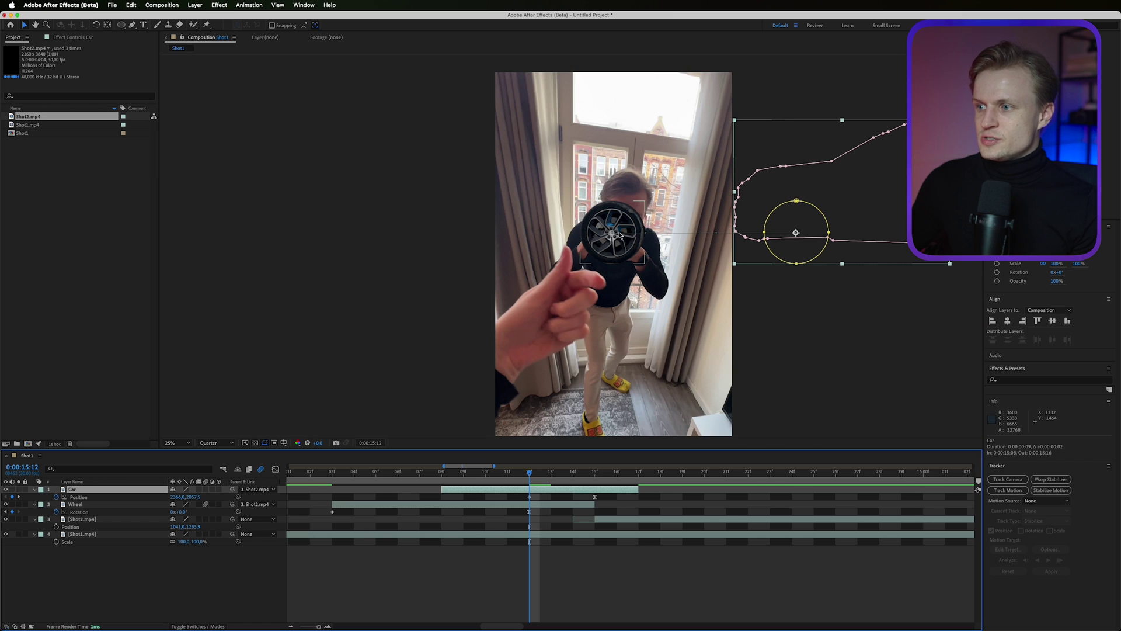
pyautogui.moveTo(593, 492)
pyautogui.mouseDown()
pyautogui.moveTo(549, 492)
pyautogui.moveTo(600, 500)
pyautogui.mouseUp()
# Add an overshoot position keyframe at 0:00:15:13 with X about 1036 and enable motion blur on the Car layer
pyautogui.click(551, 497)
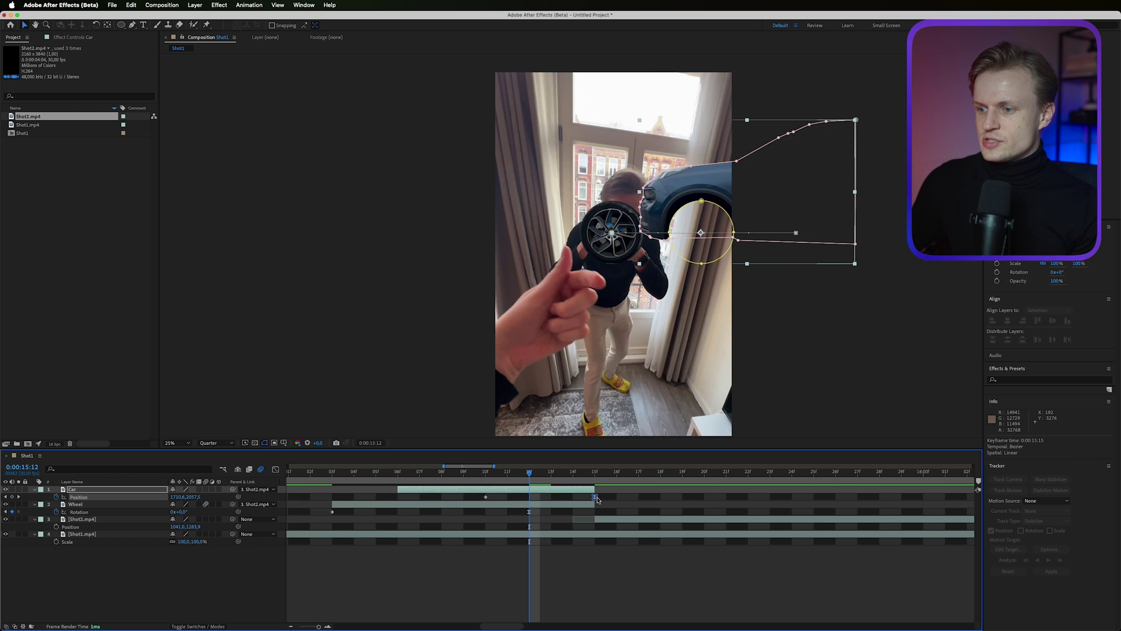
pyautogui.press('pagedown')
pyautogui.moveTo(177, 500); pyautogui.dragTo(117, 499)
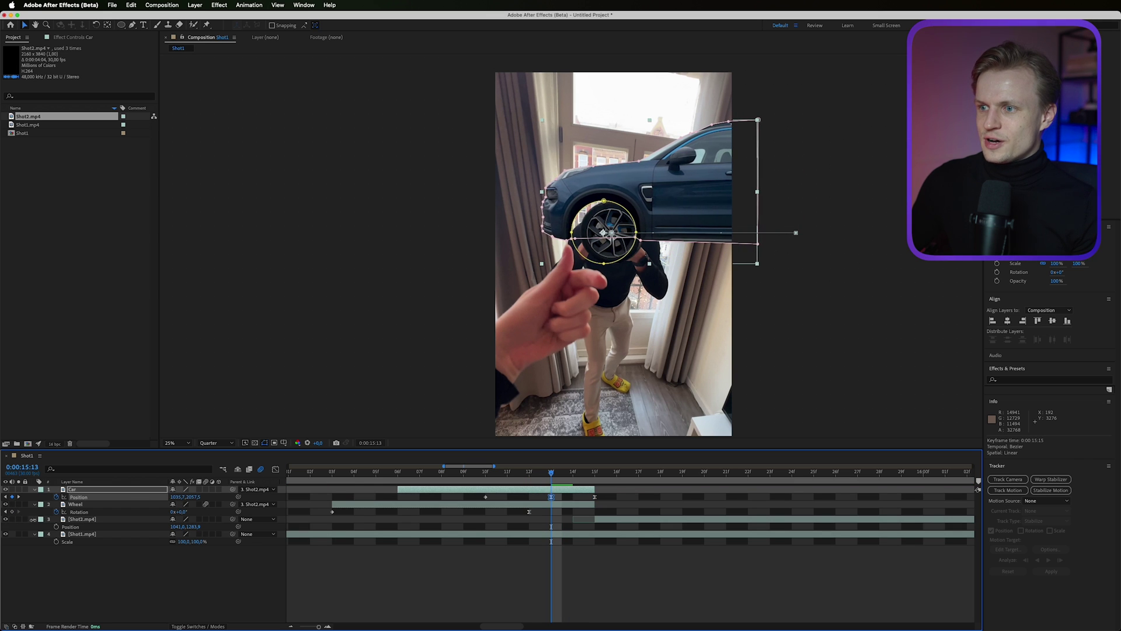
pyautogui.click(206, 488)
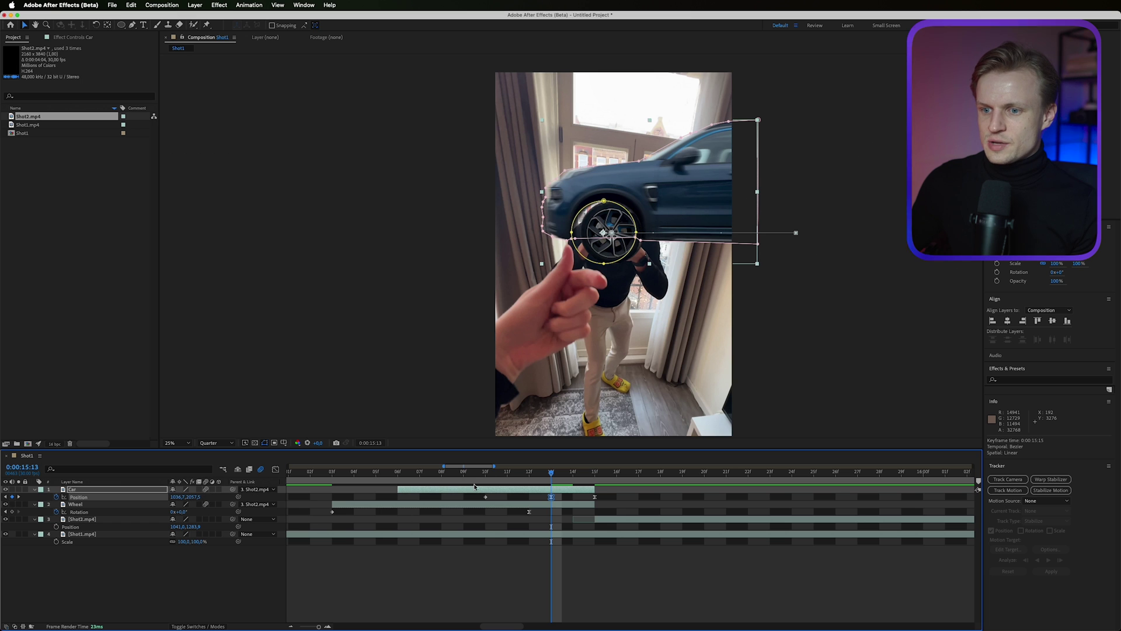
# Play the transition from 0:00:15:08 and again from 0:00:15:04 to check the wheel and car animation
pyautogui.moveTo(487, 474); pyautogui.dragTo(450, 476)
pyautogui.press('space')
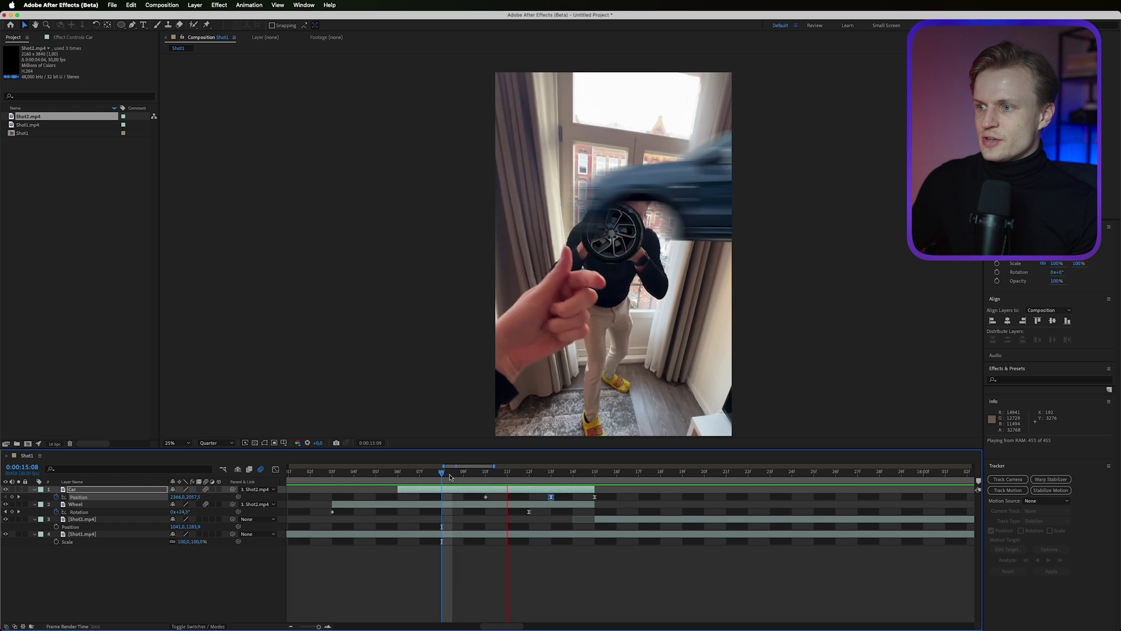
pyautogui.click(354, 472)
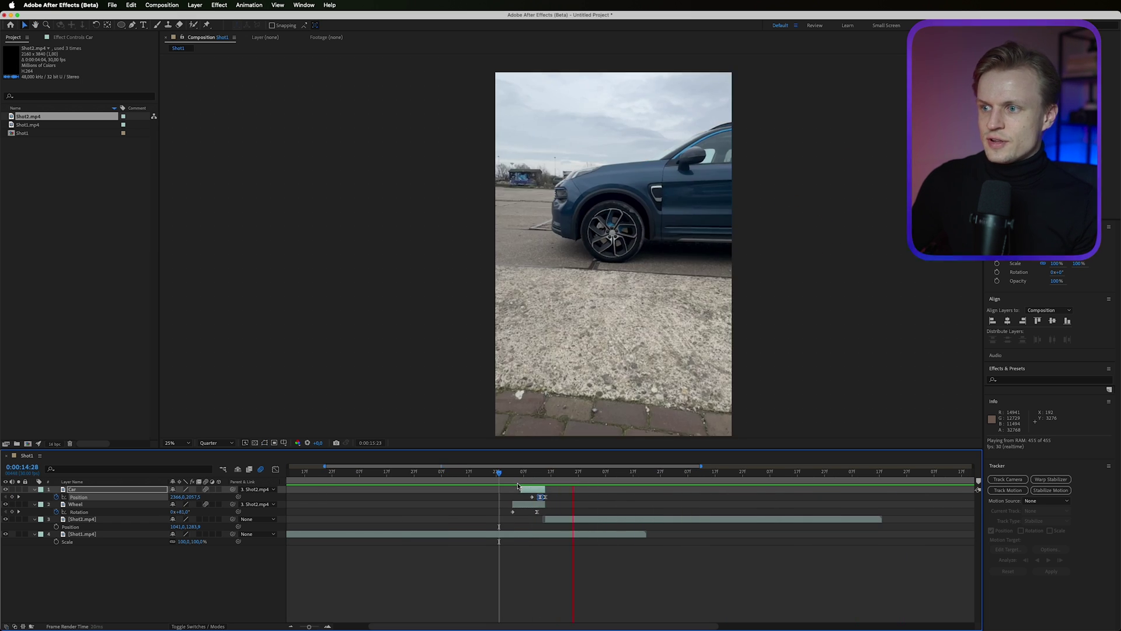
pyautogui.press('space')
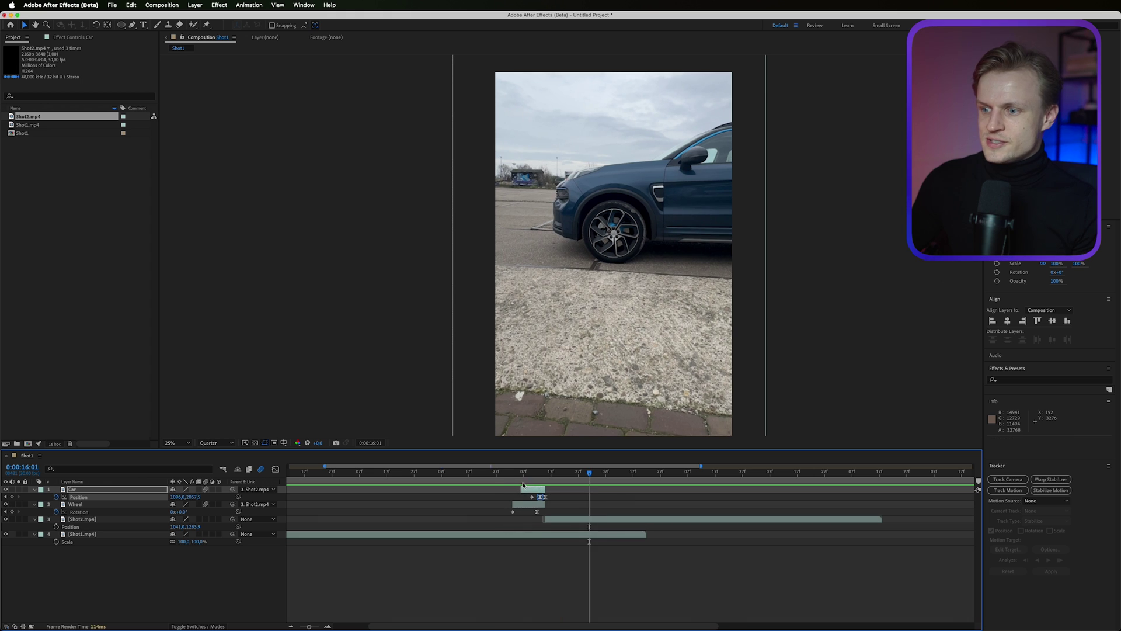
# Enable time remapping on the full Shot2 layer at 0:00:15:15 and move its end keyframe earlier, past 0:00:17:20, to speed up the clip
pyautogui.press('j')
pyautogui.rightClick(92, 521)
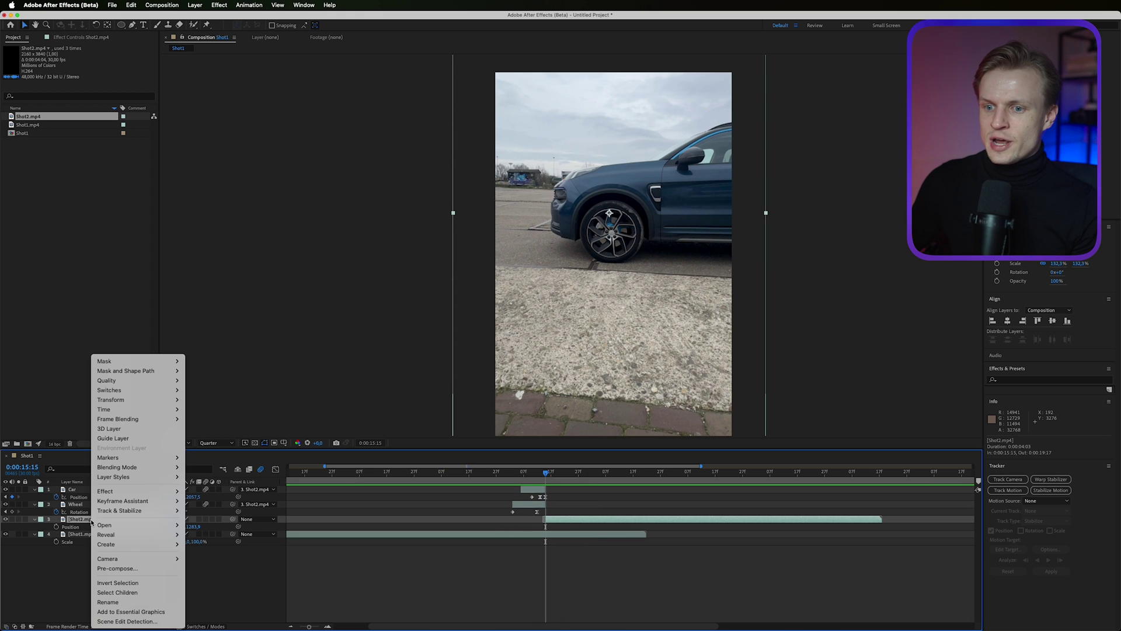
pyautogui.moveTo(169, 409)
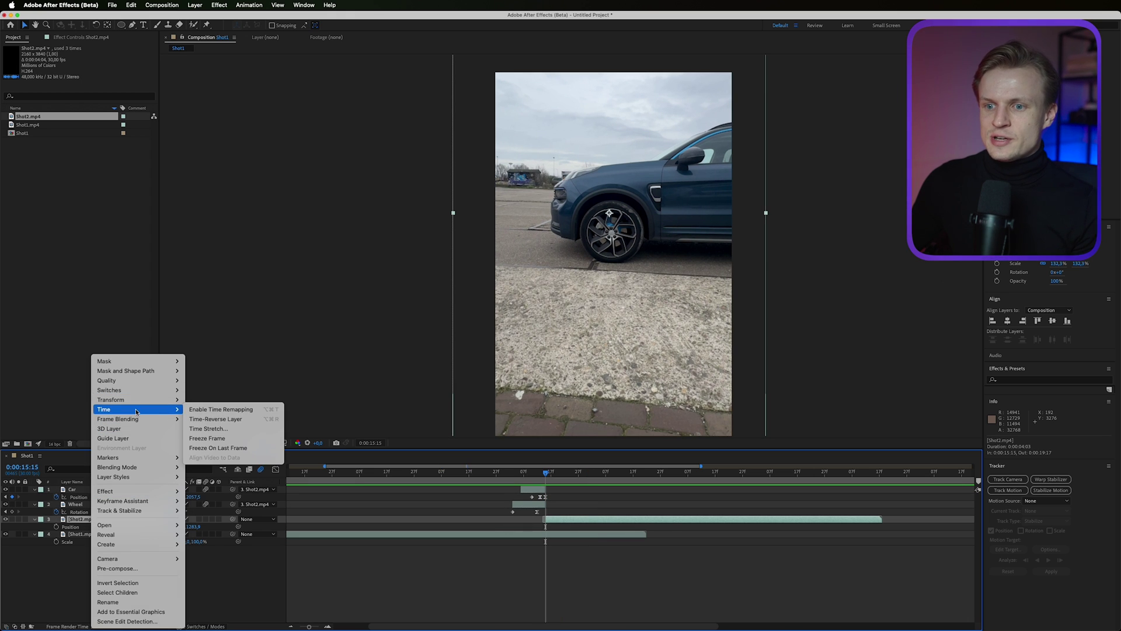
pyautogui.click(210, 411)
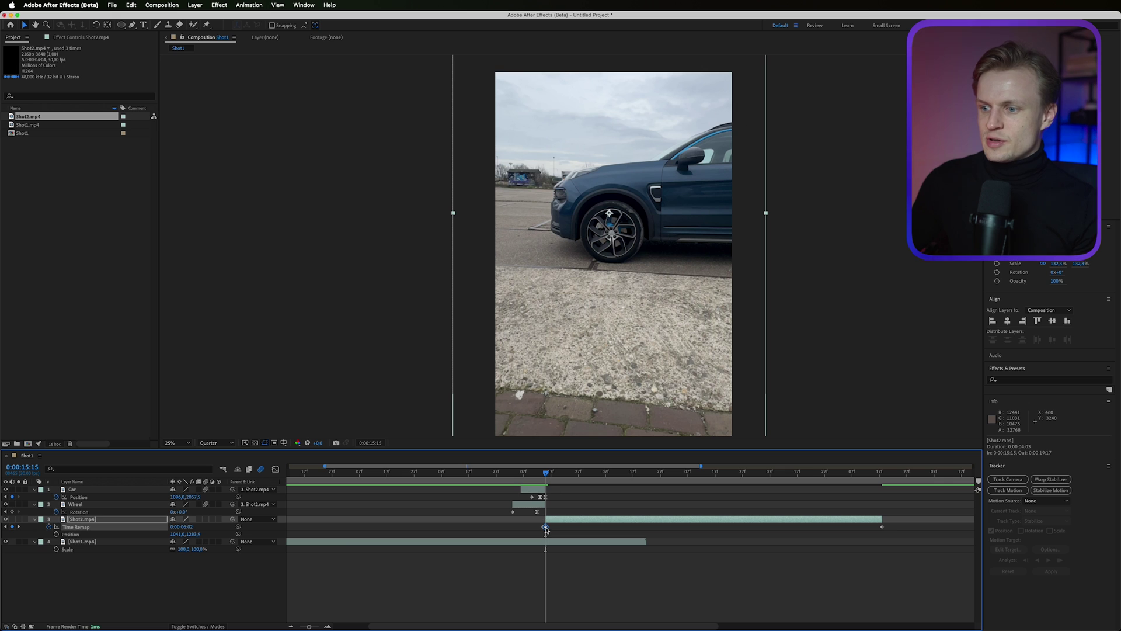
pyautogui.moveTo(884, 531); pyautogui.dragTo(861, 531)
pyautogui.moveTo(774, 534); pyautogui.dragTo(749, 536)
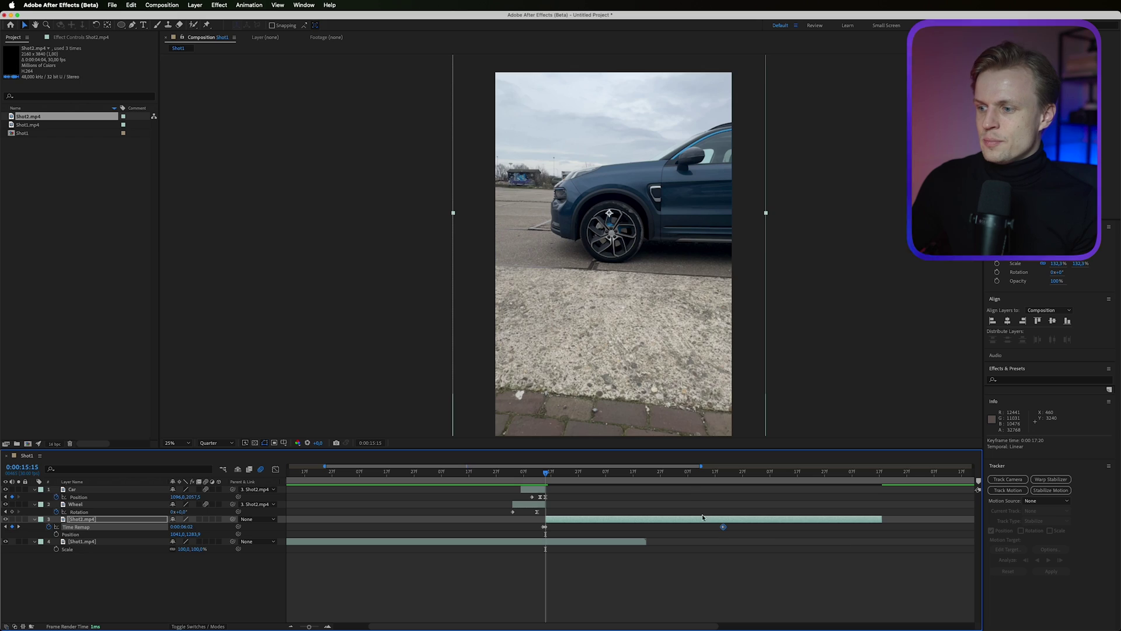
pyautogui.moveTo(723, 526); pyautogui.dragTo(676, 530)
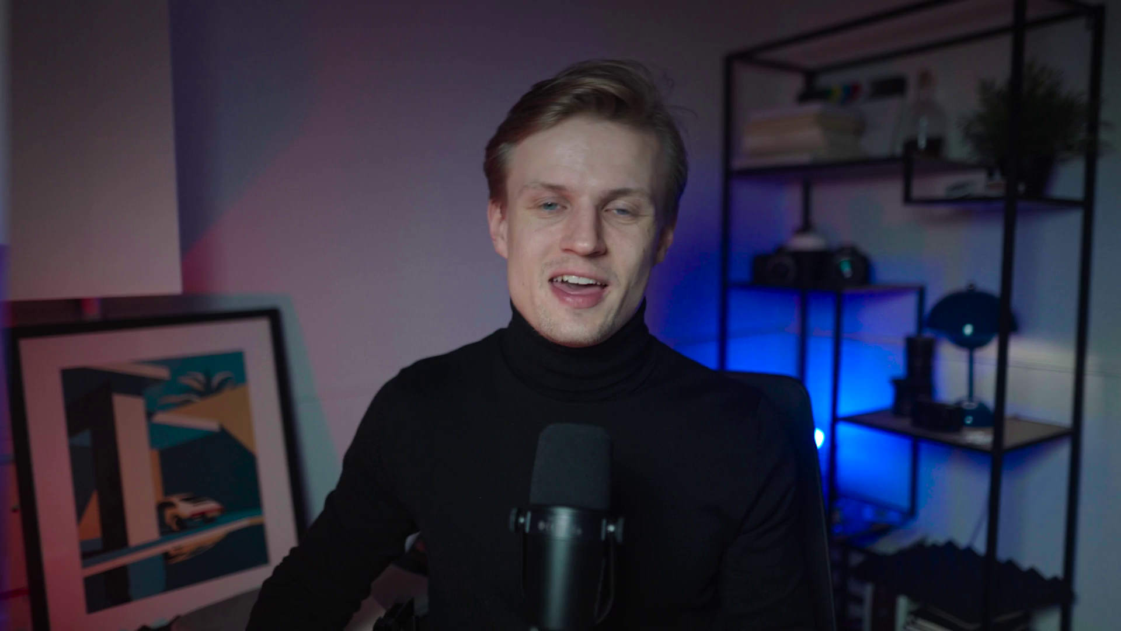